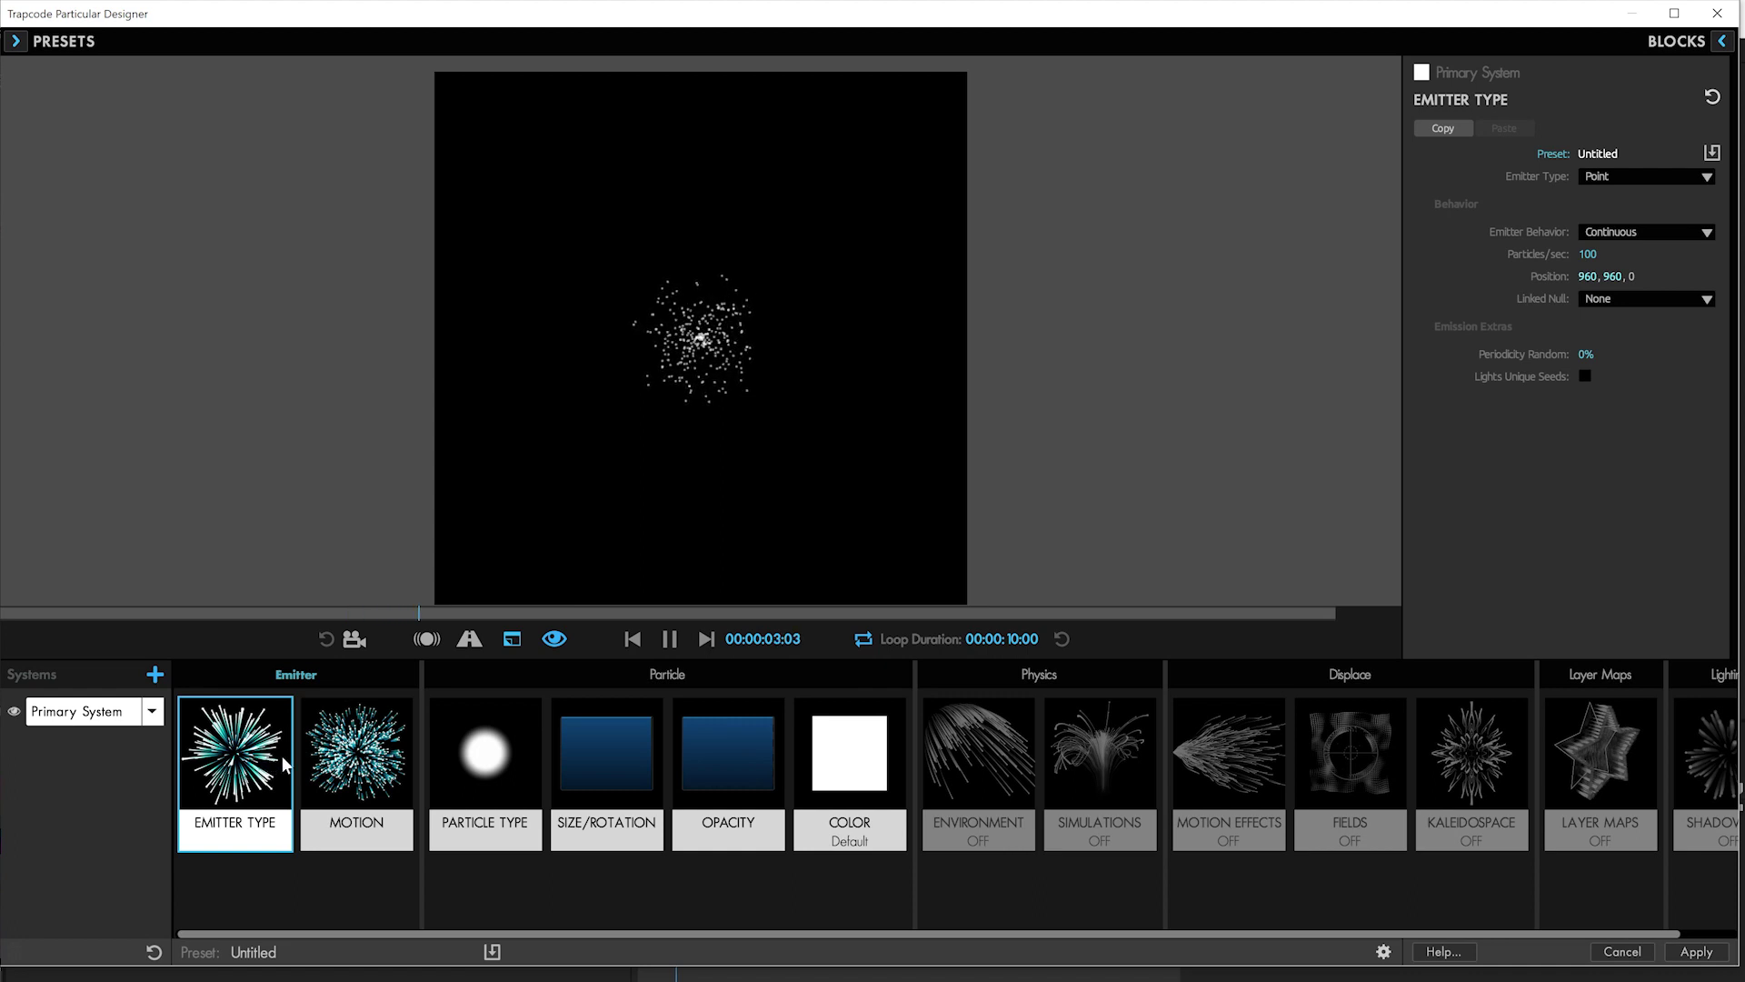
Step: Set the primary system's motion direction to Disc
left_click(364, 748)
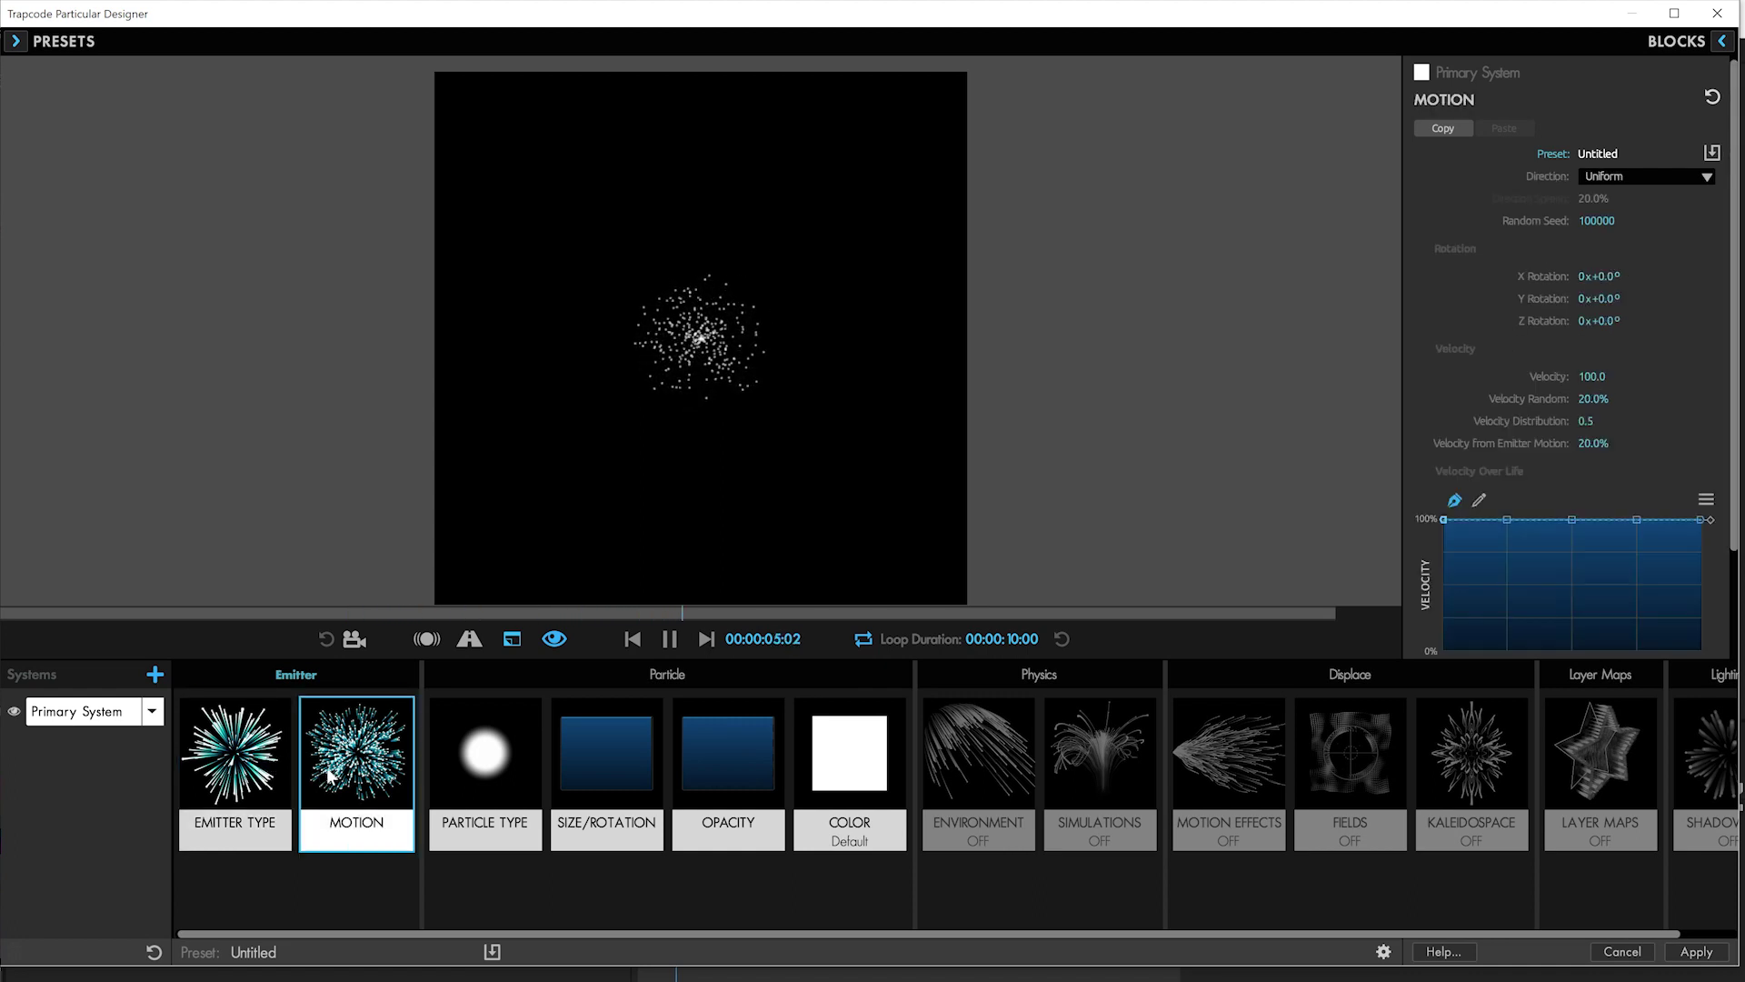
left_click(1603, 178)
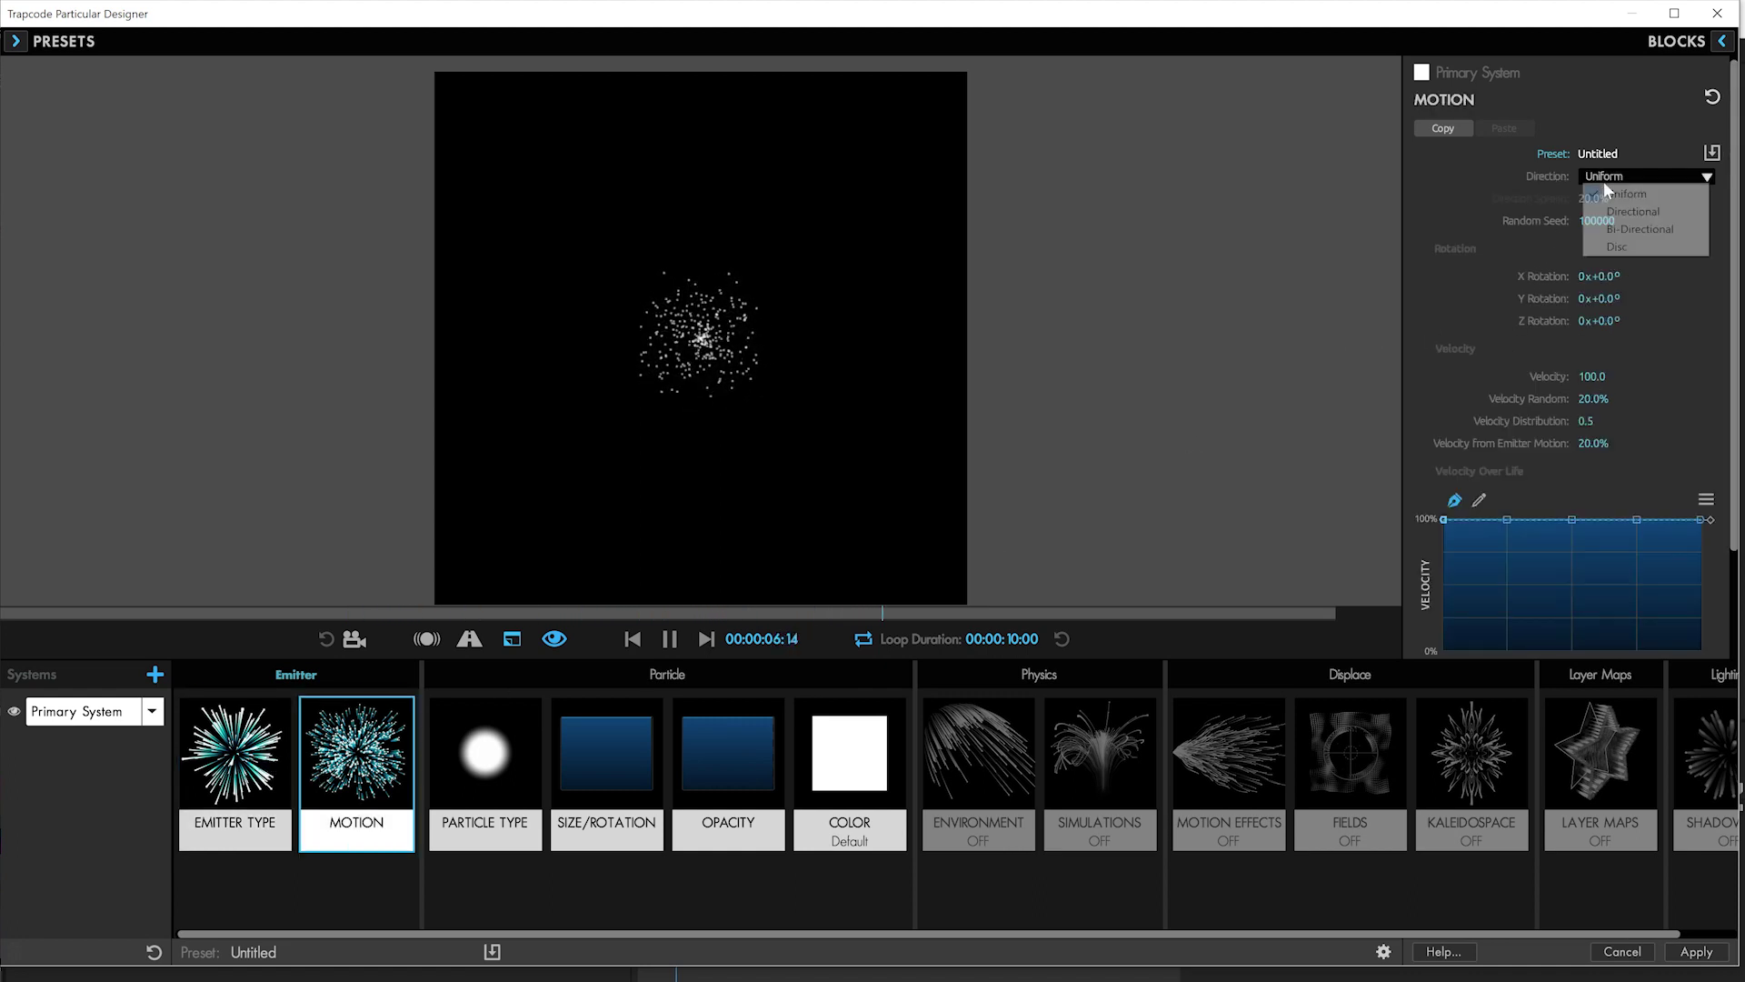
left_click(1617, 246)
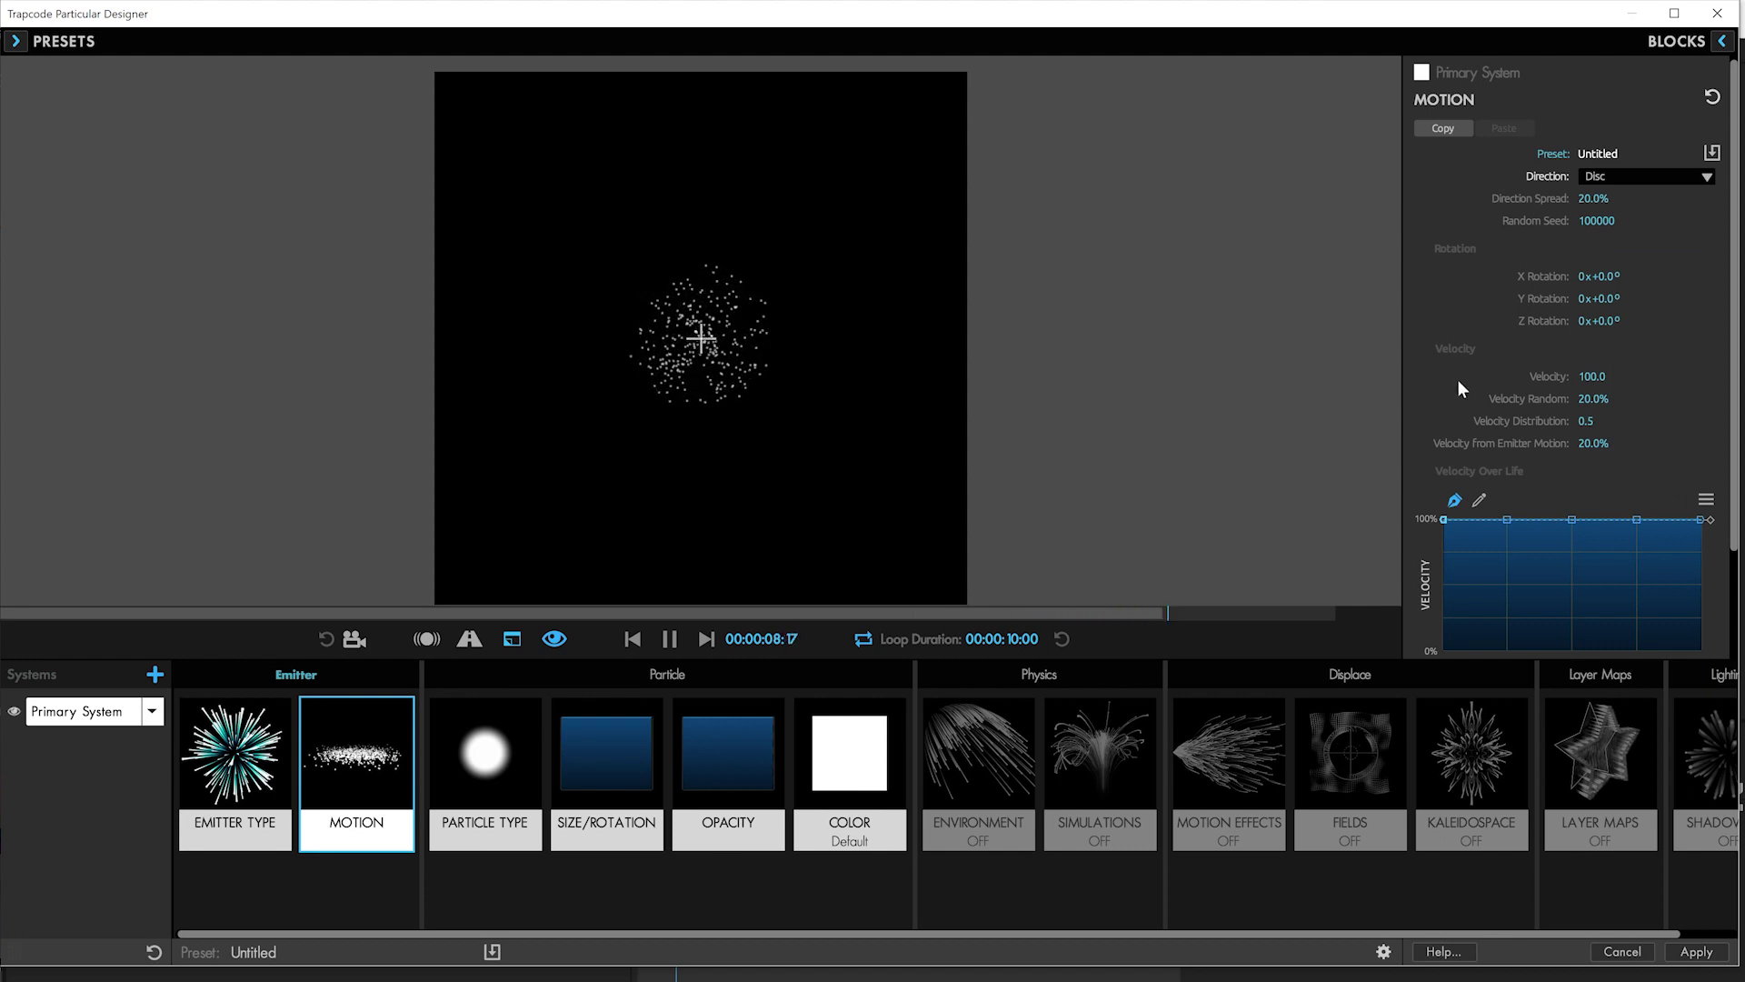
Step: Set the primary system's emission rate to 10 particles per second
left_click(255, 747)
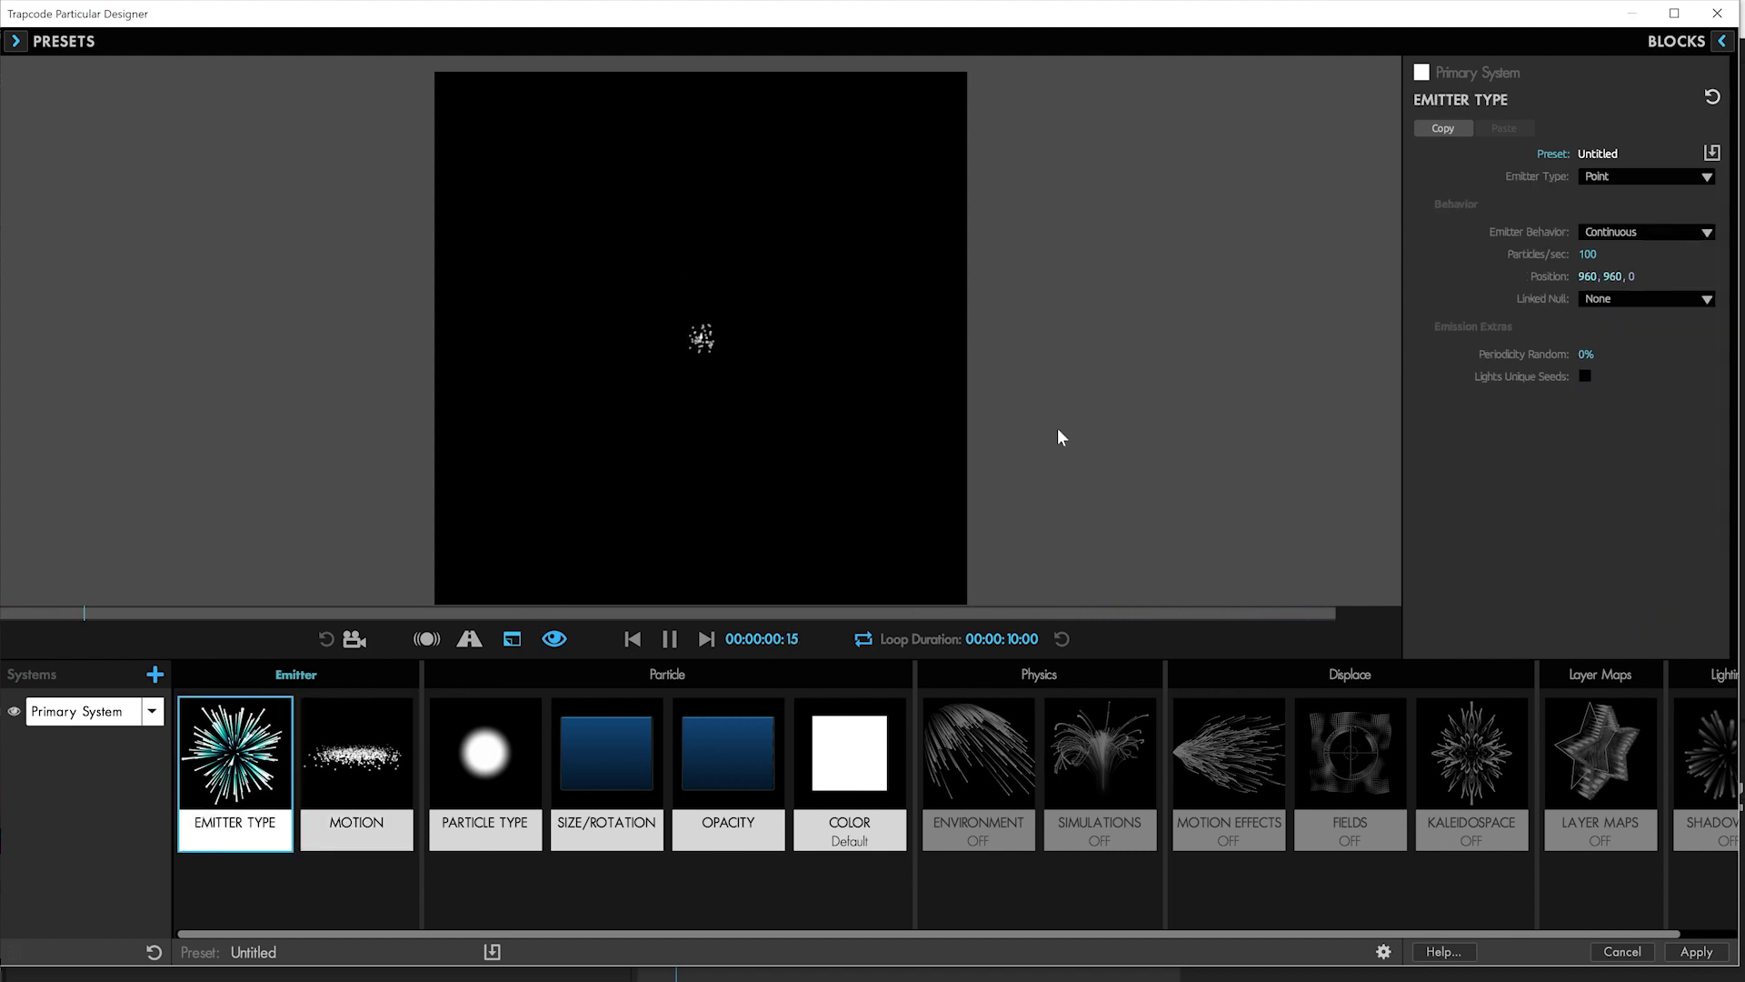
left_click(1587, 253)
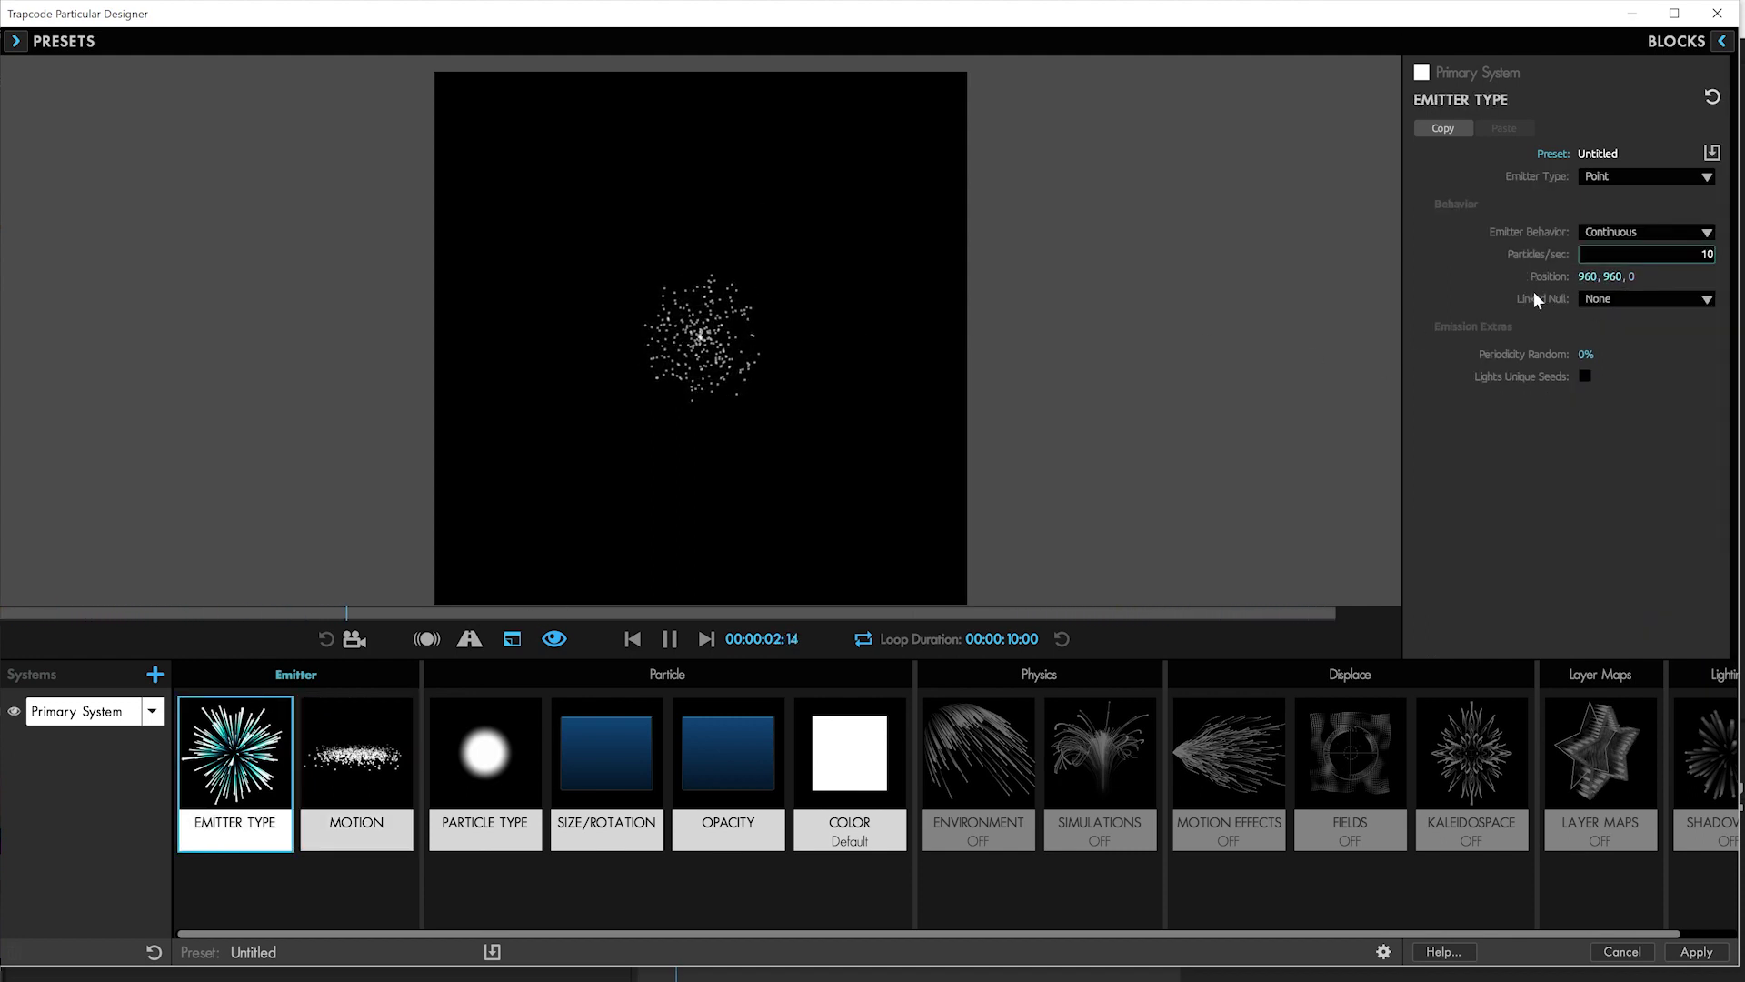
type("10")
key("Return")
Step: Color the particles over life with the Autumn gradient preset and move its red stop to 98%
left_click(839, 753)
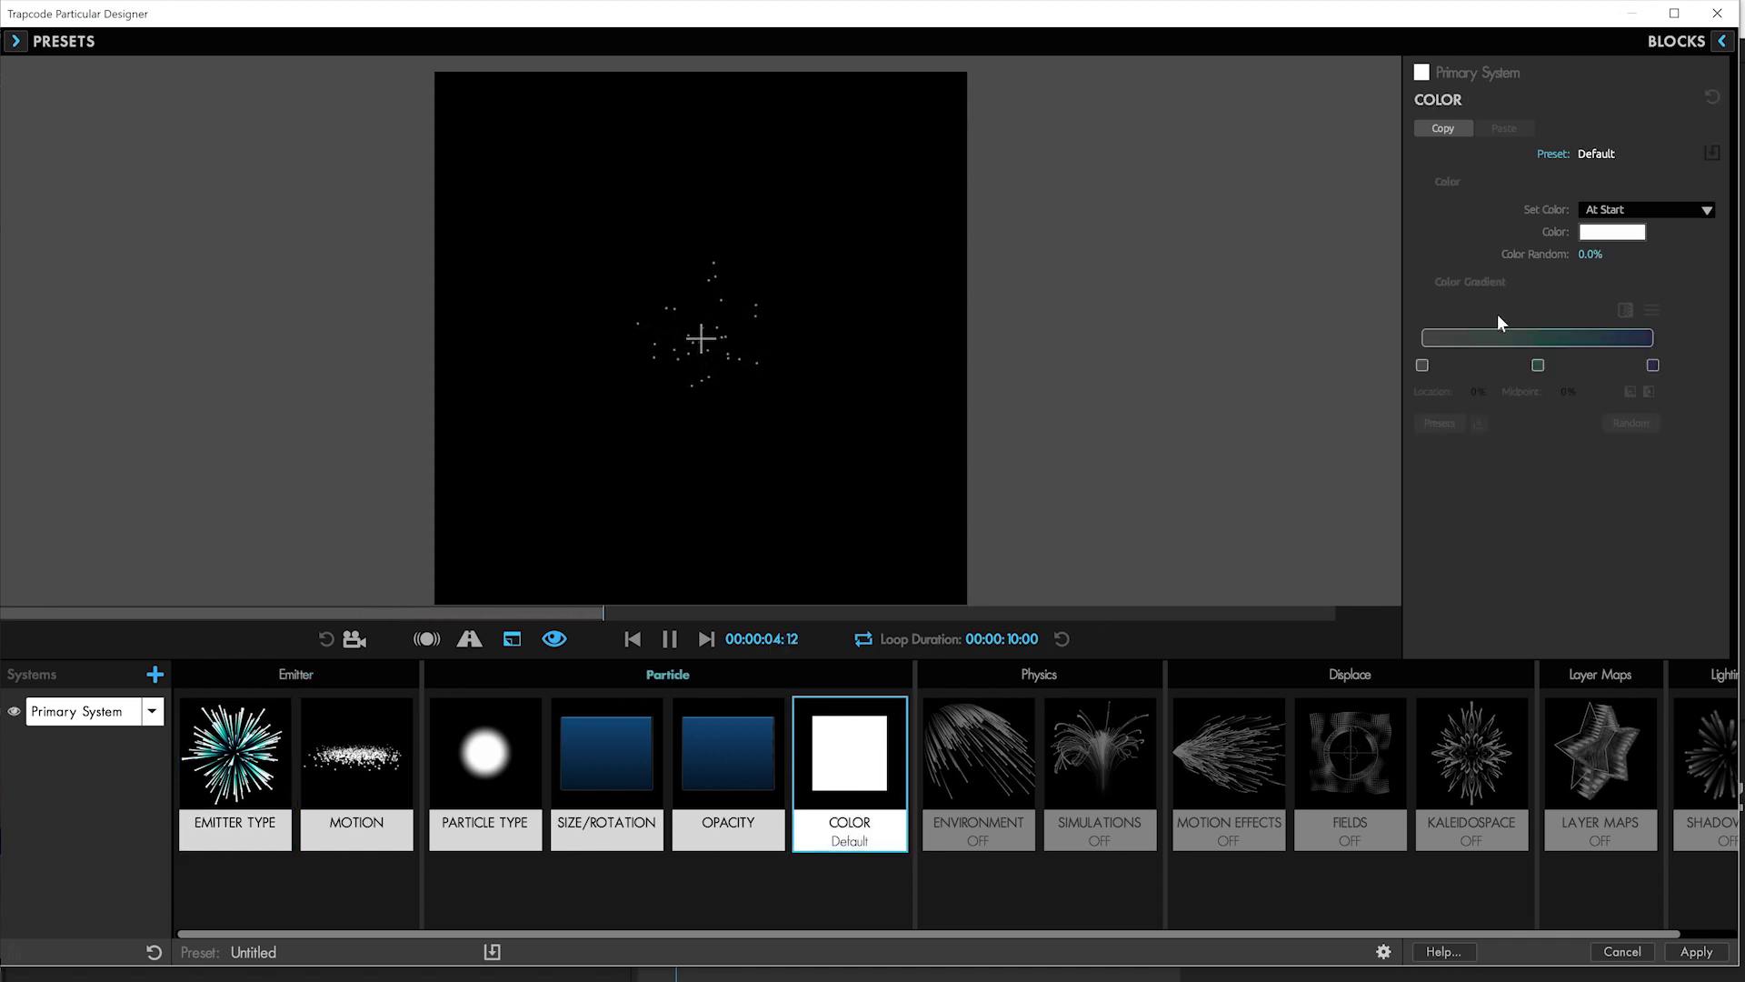
left_click(1605, 210)
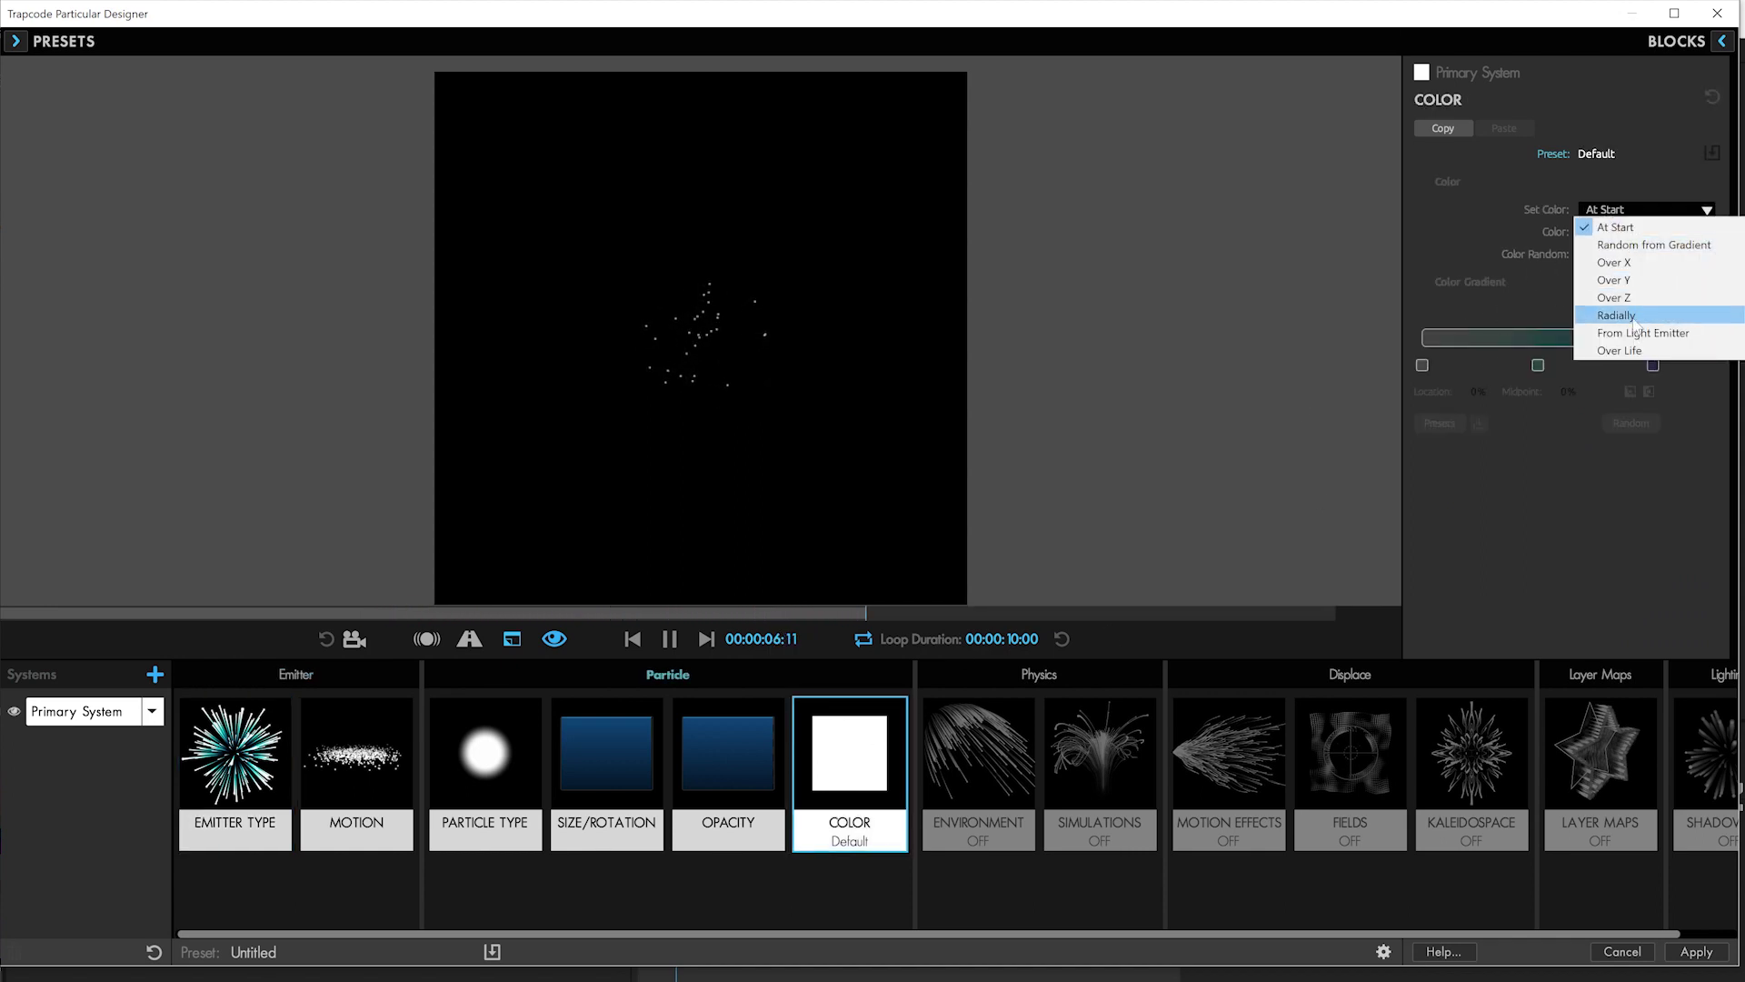
left_click(1623, 350)
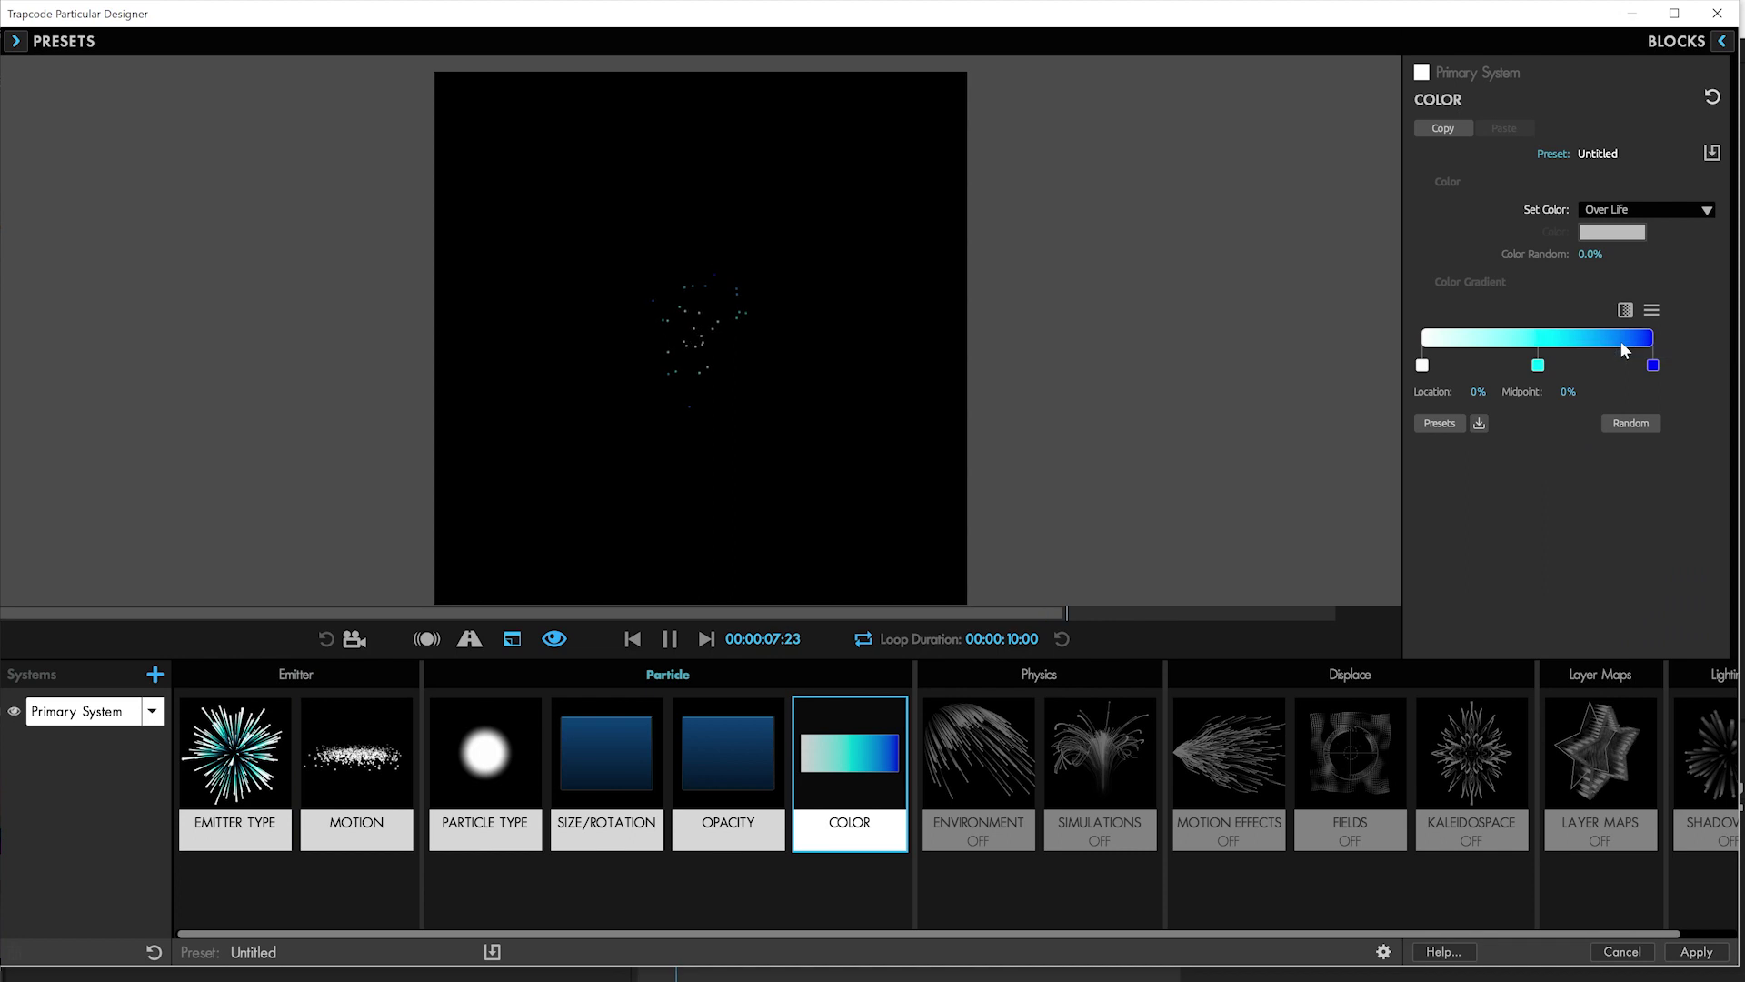
left_click(1442, 424)
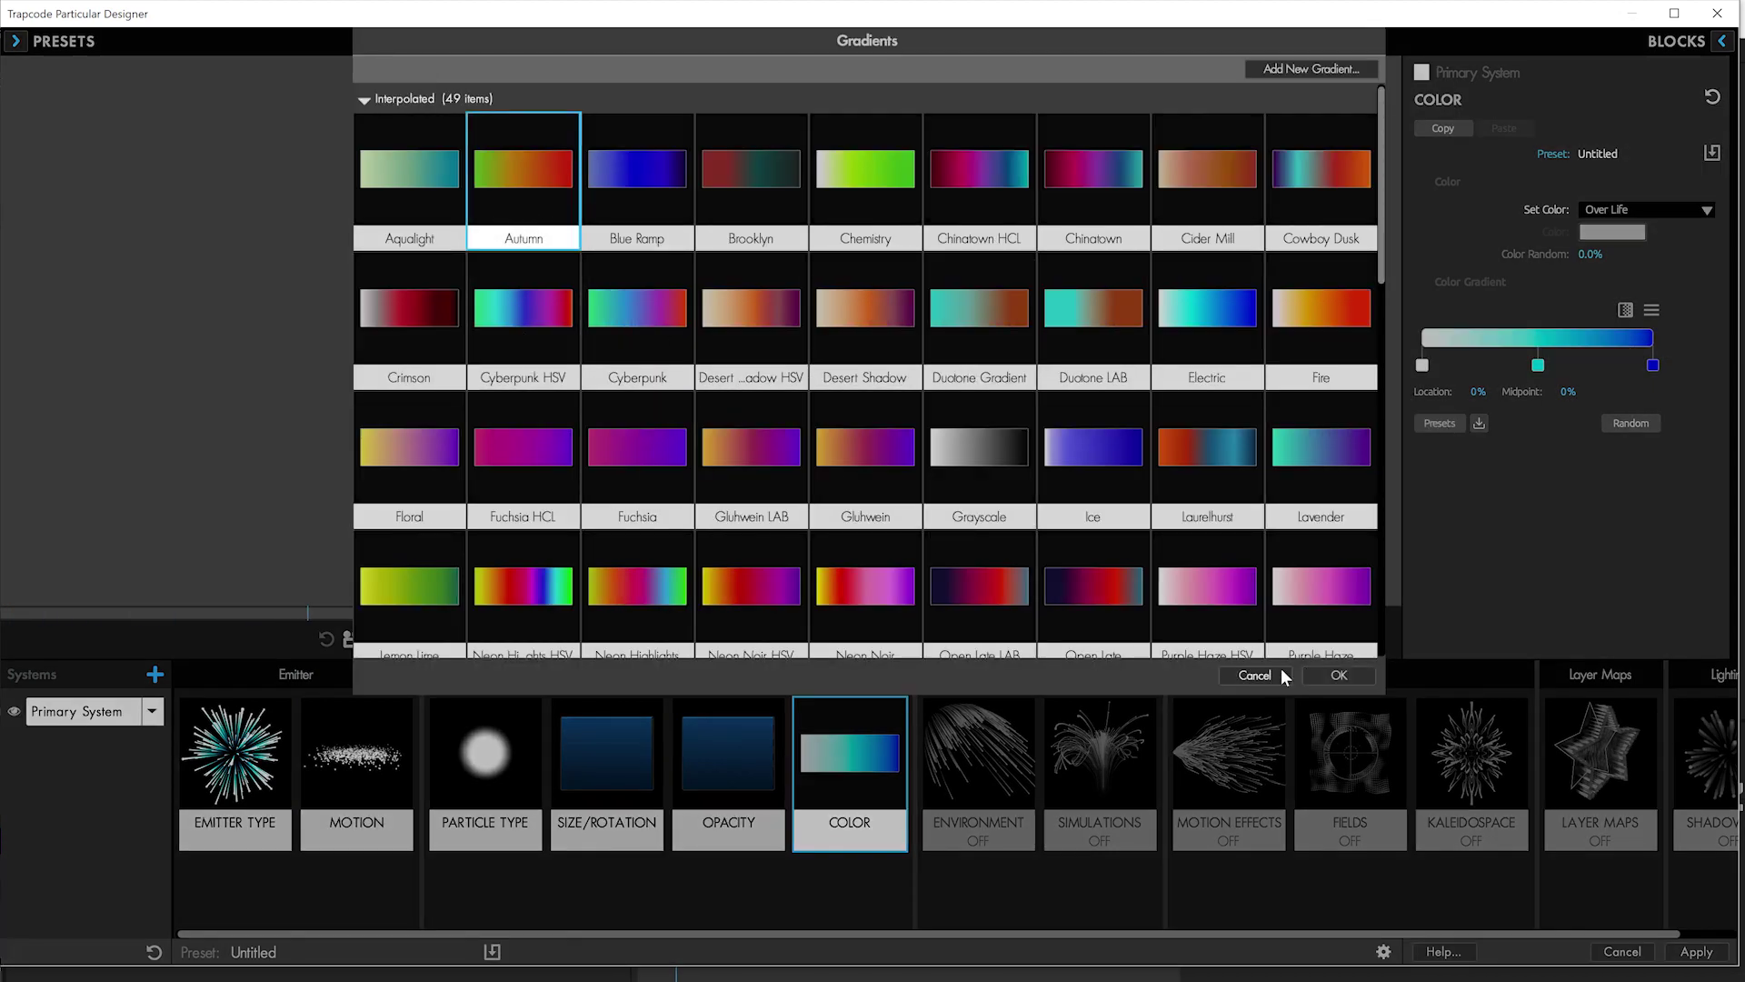
left_click(1325, 676)
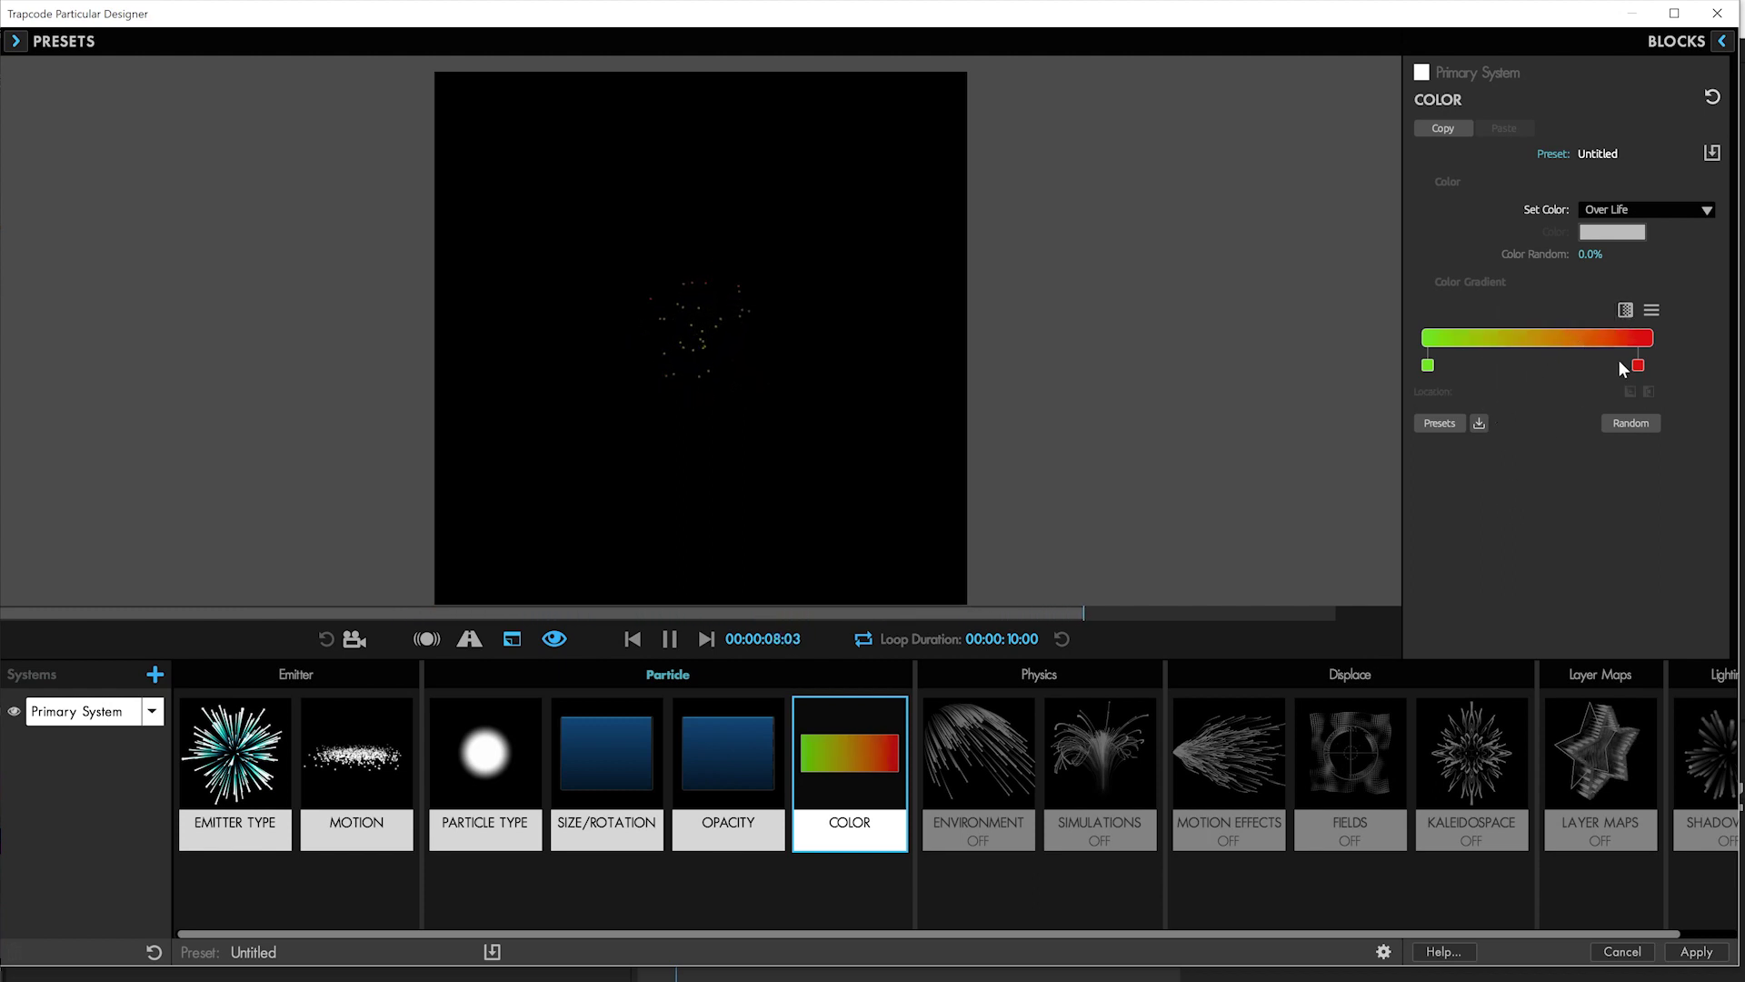
left_click_drag(1642, 373, 1649, 371)
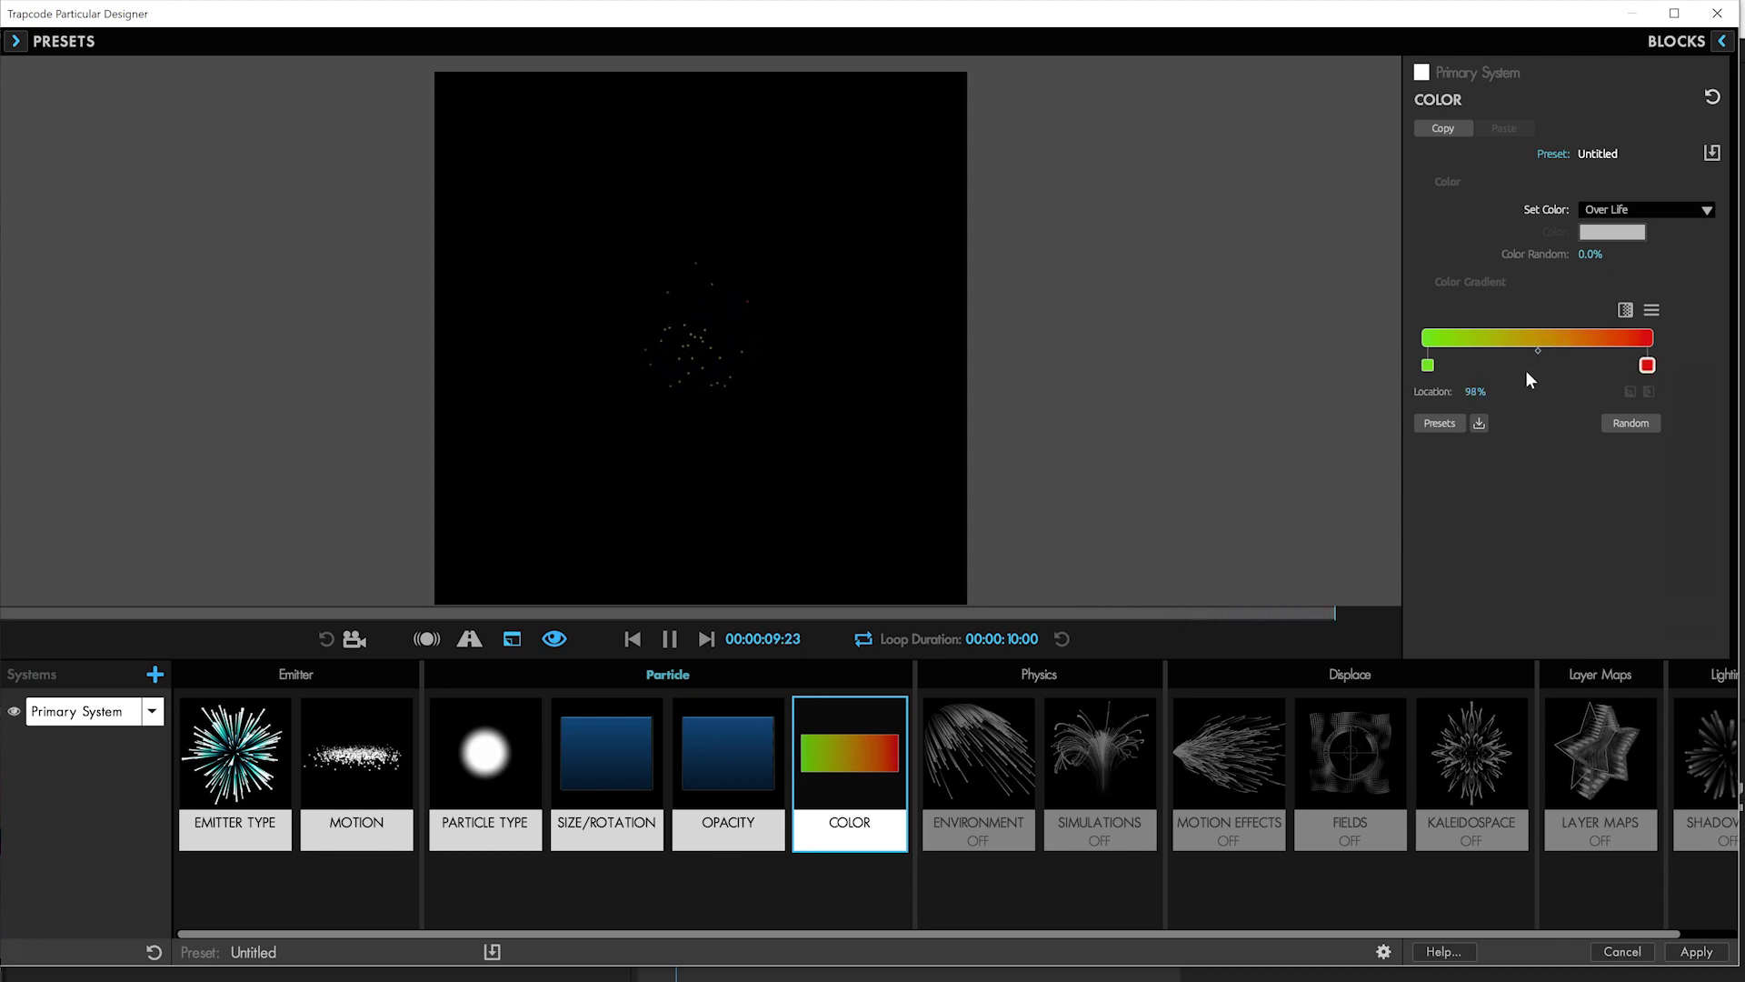
Step: Set the primary system's motion velocity to 556 and its velocity random to 0%
left_click(389, 805)
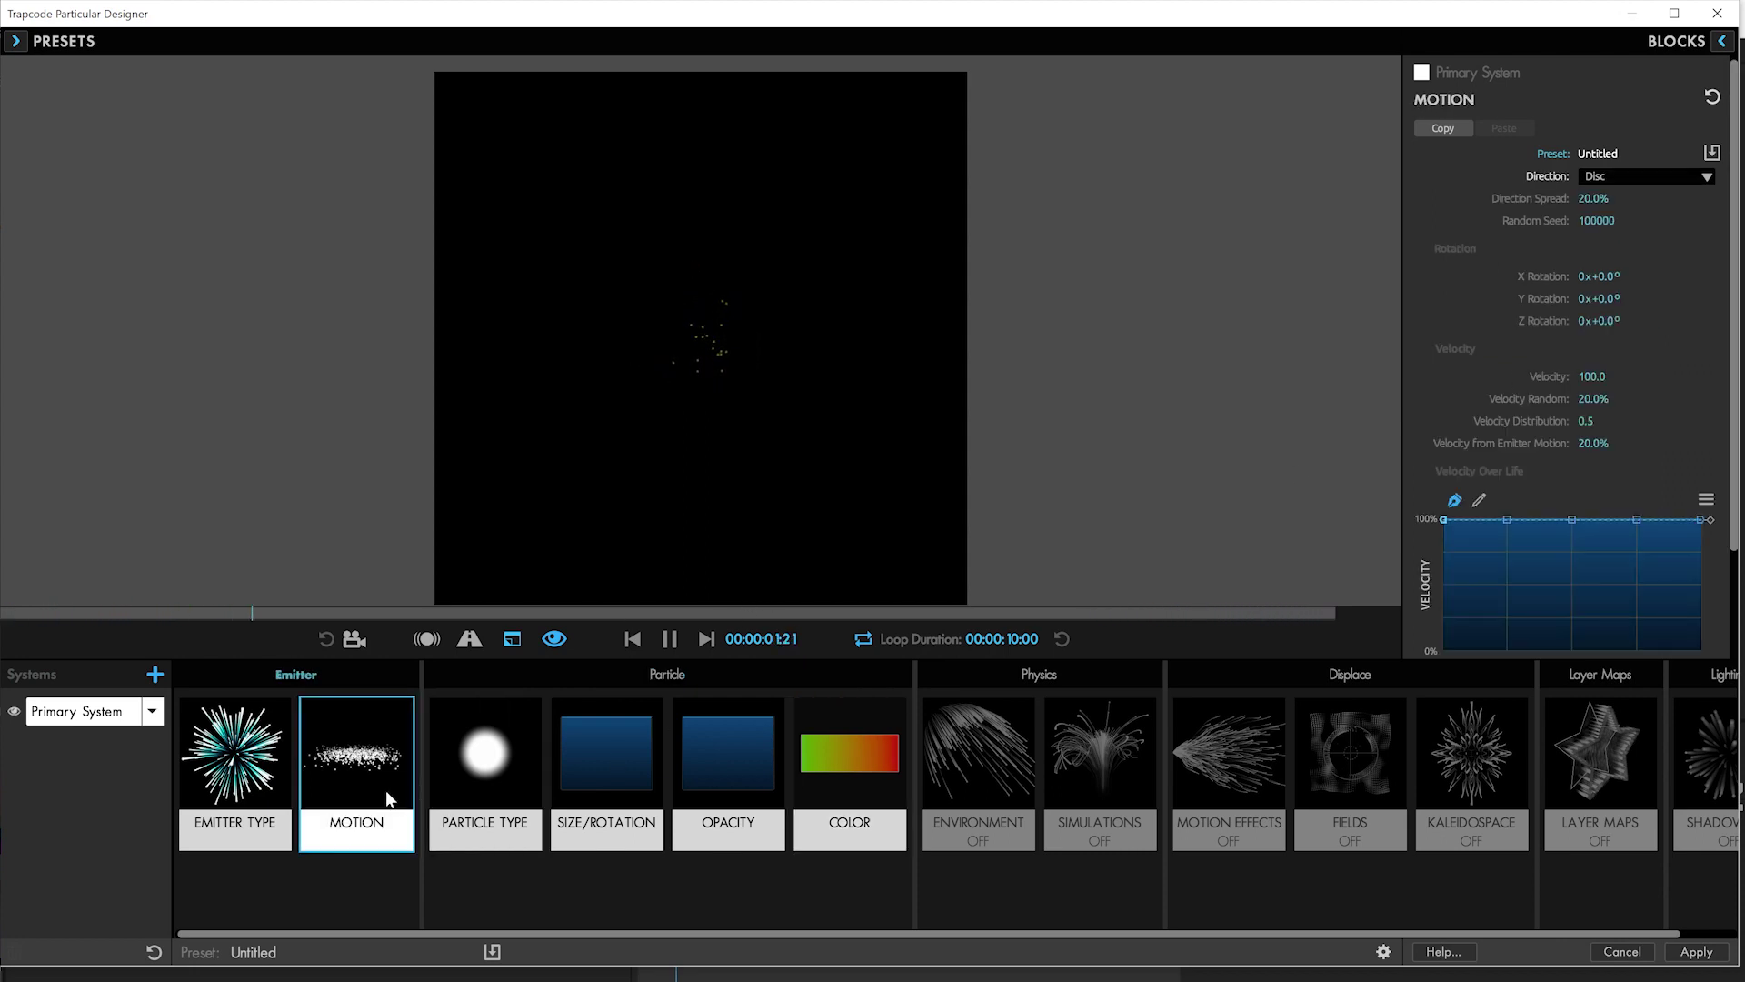
left_click_drag(1587, 374, 1636, 375)
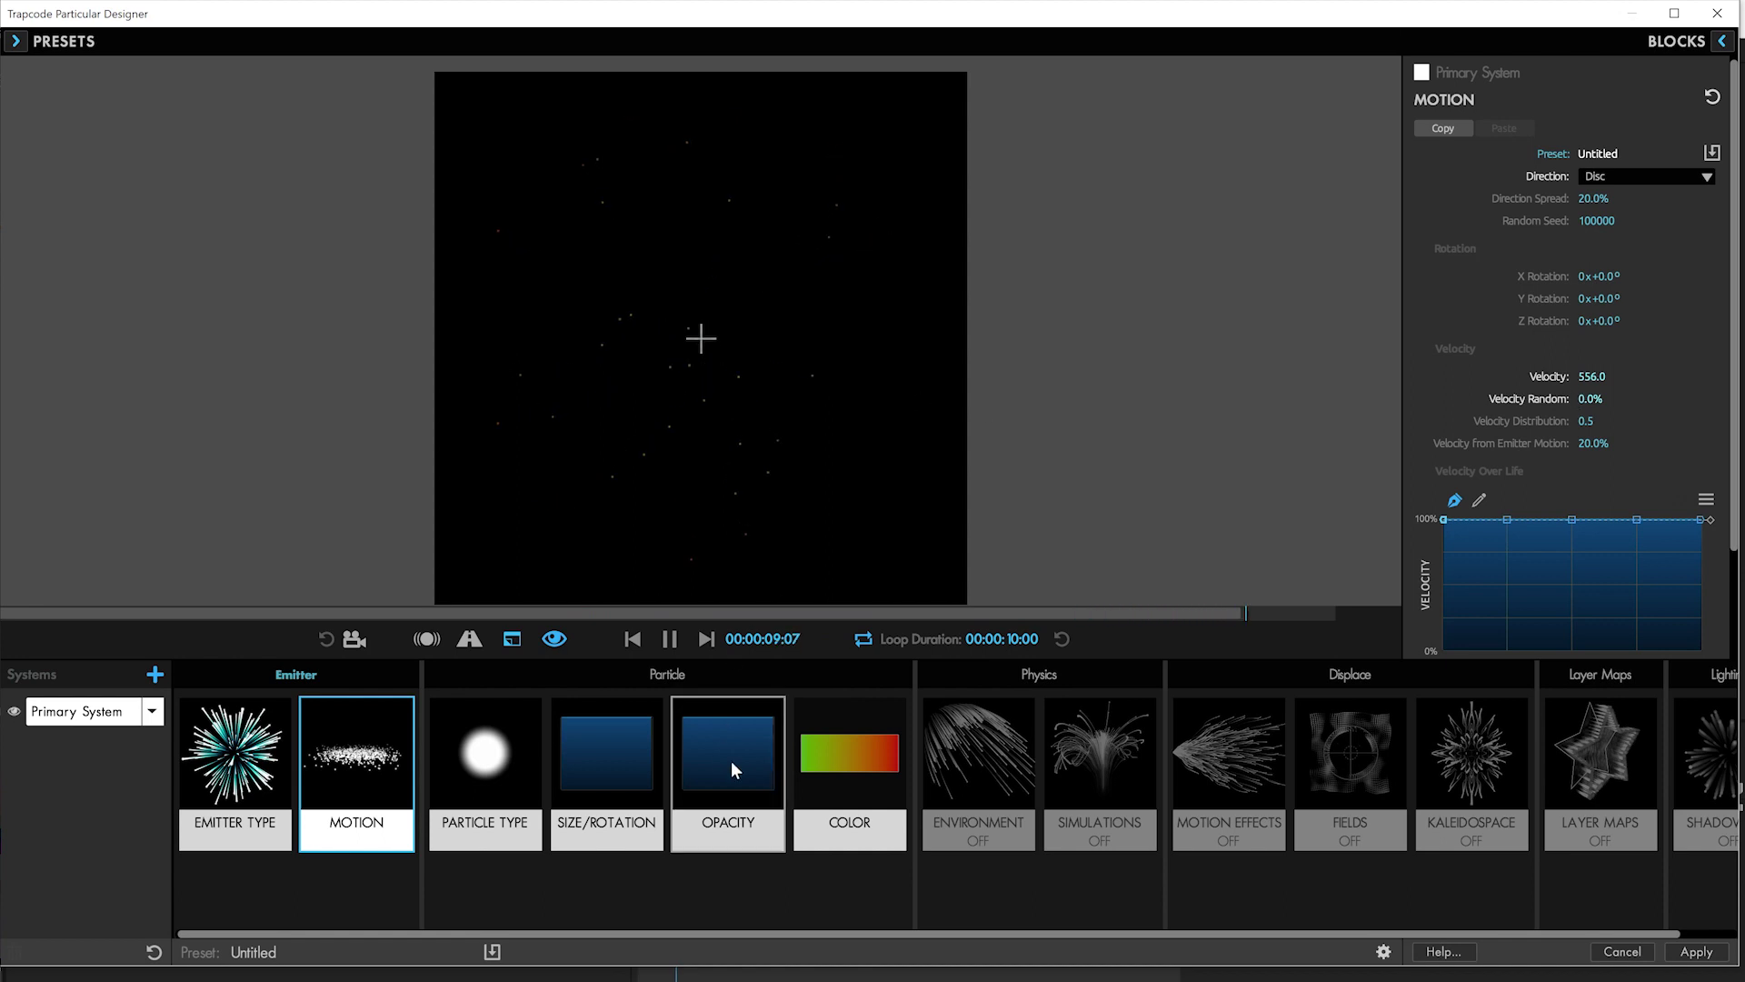
Step: Set the primary system's air turbulence to affect position by 91 with an evolution speed of 8
left_click(958, 769)
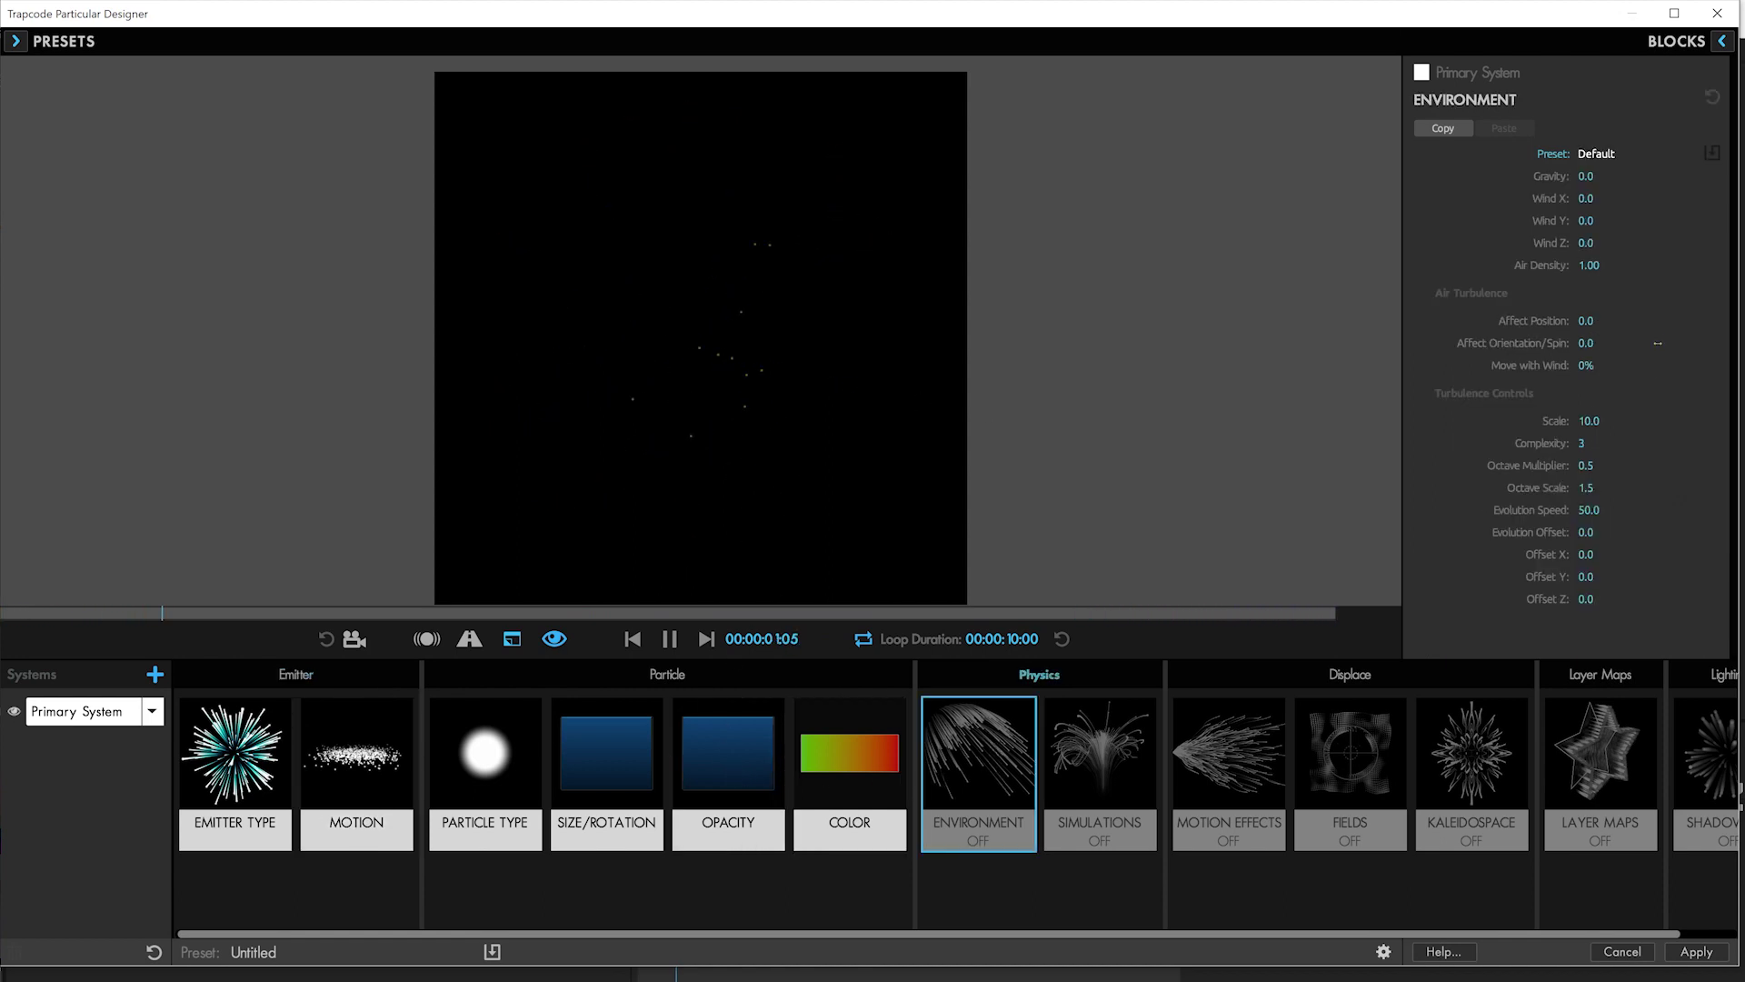
left_click_drag(1586, 321, 1664, 321)
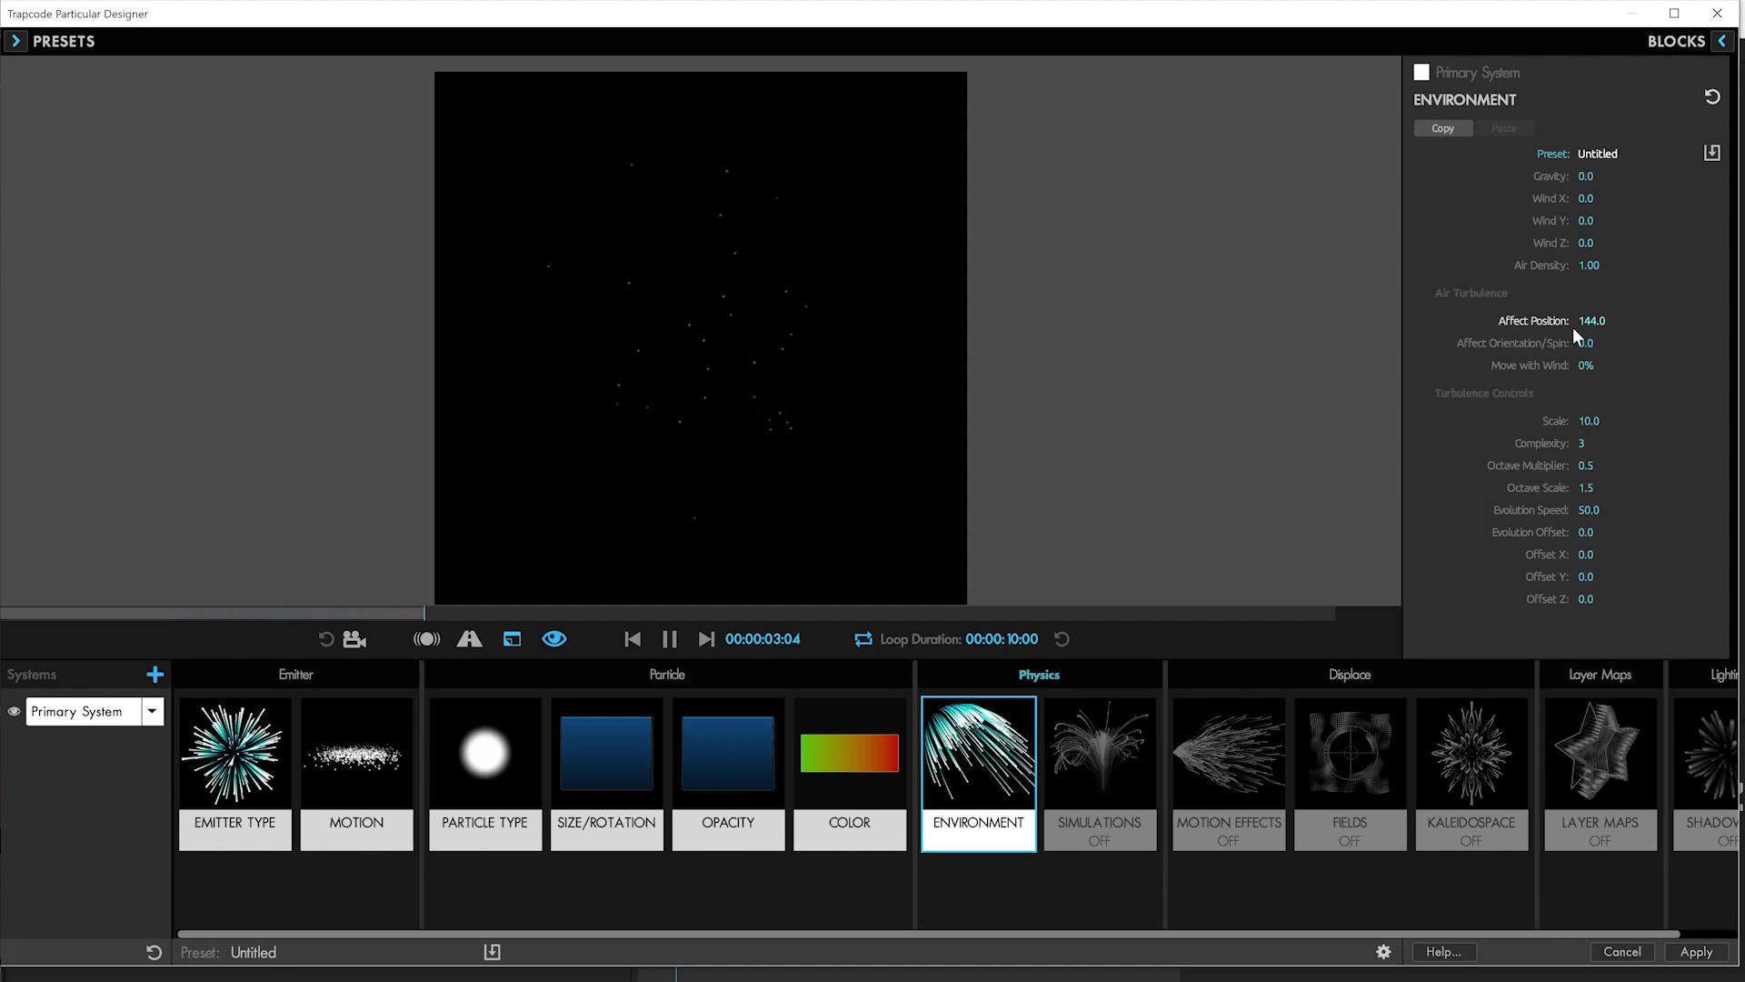
left_click_drag(1585, 323, 1550, 324)
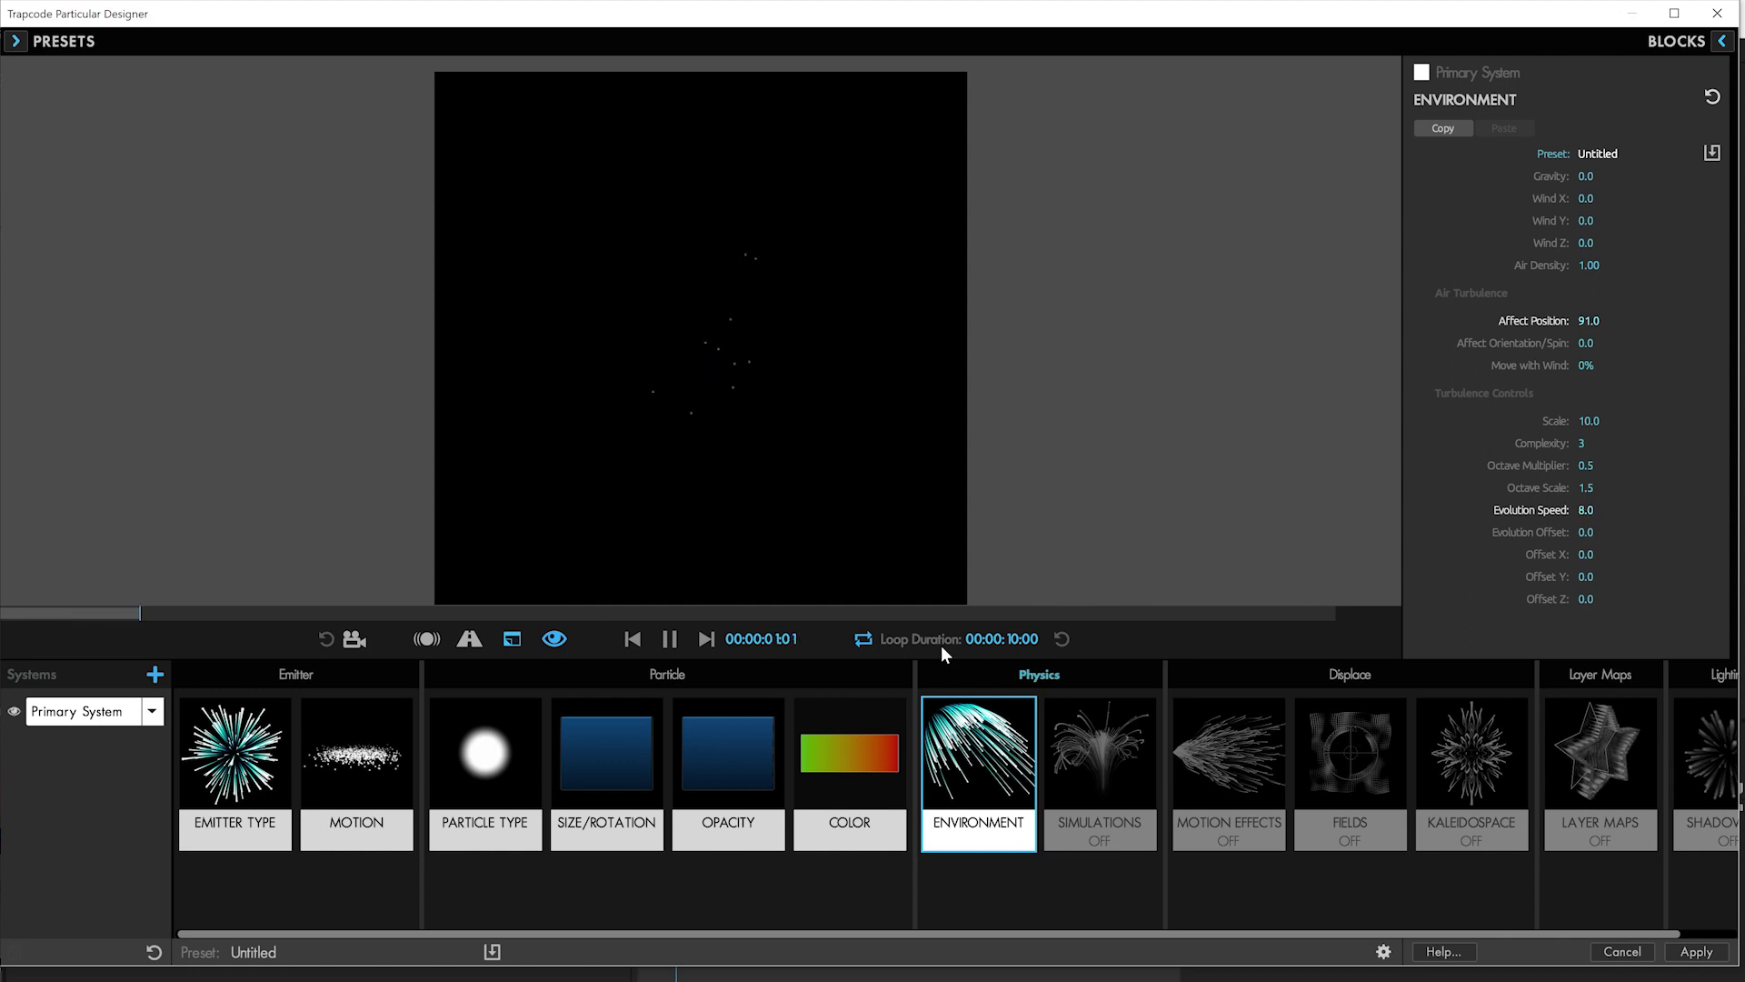
Step: Set the particles' life random to 68%, their size to 50 and their size random to 80%
left_click(502, 778)
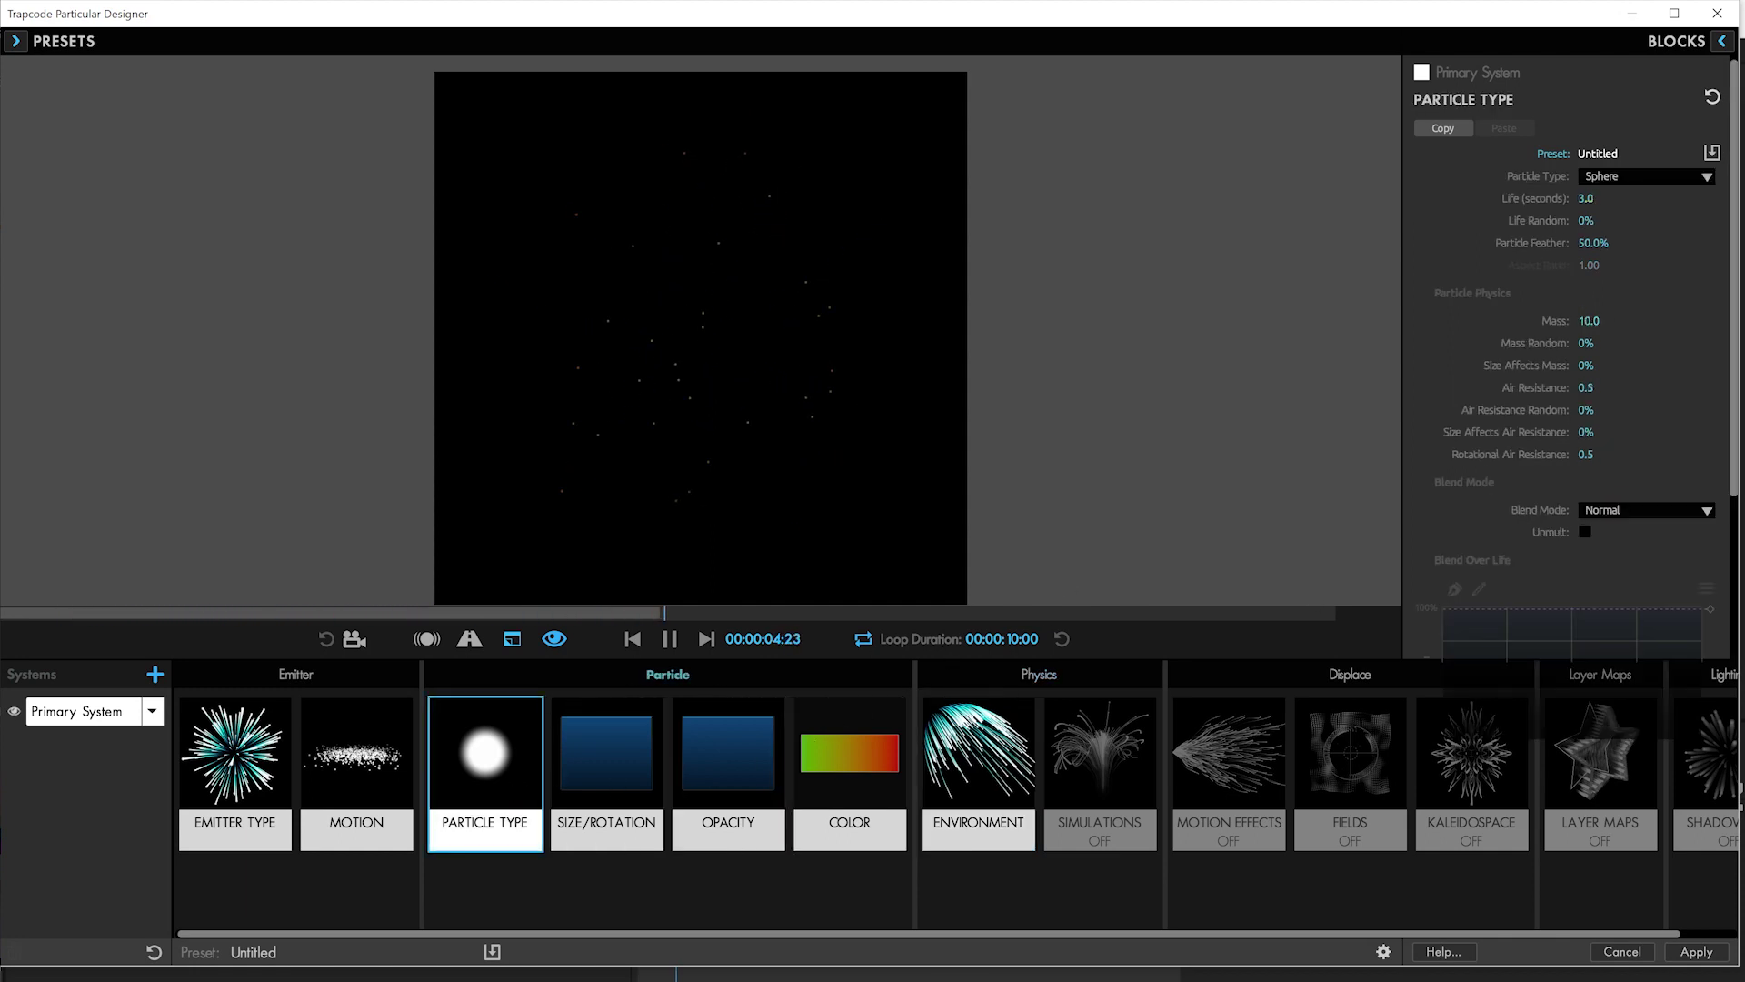
left_click_drag(1585, 220, 1617, 219)
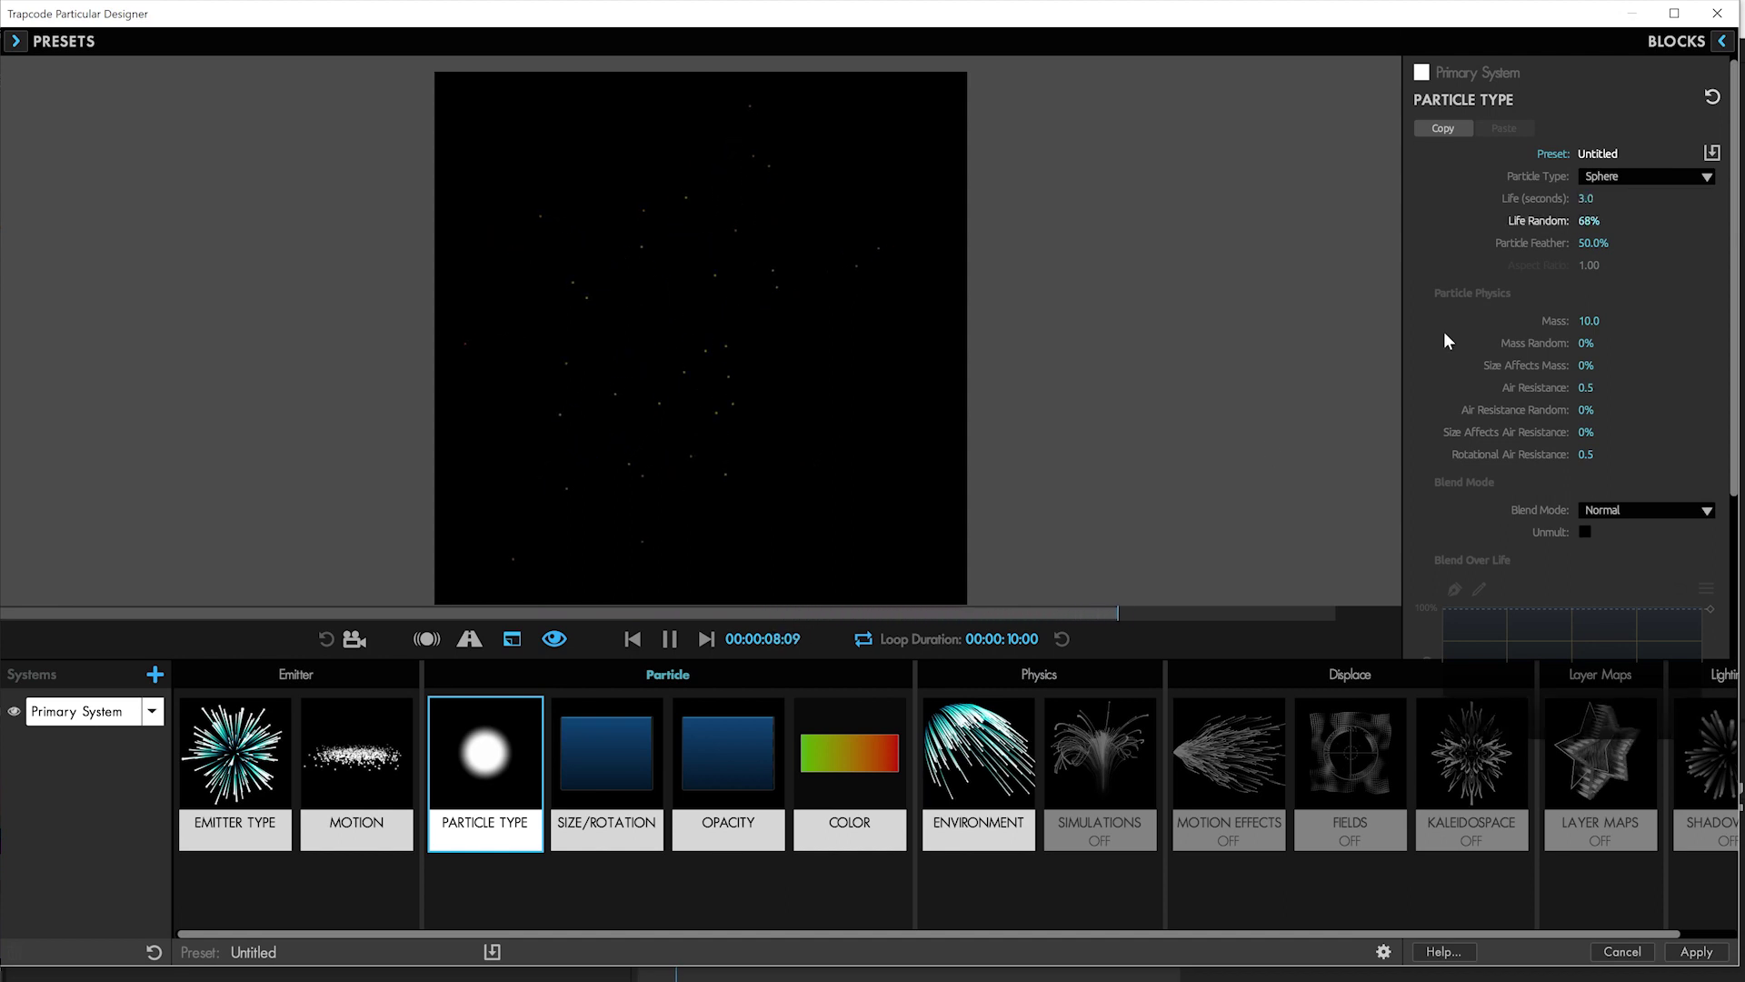
left_click(607, 755)
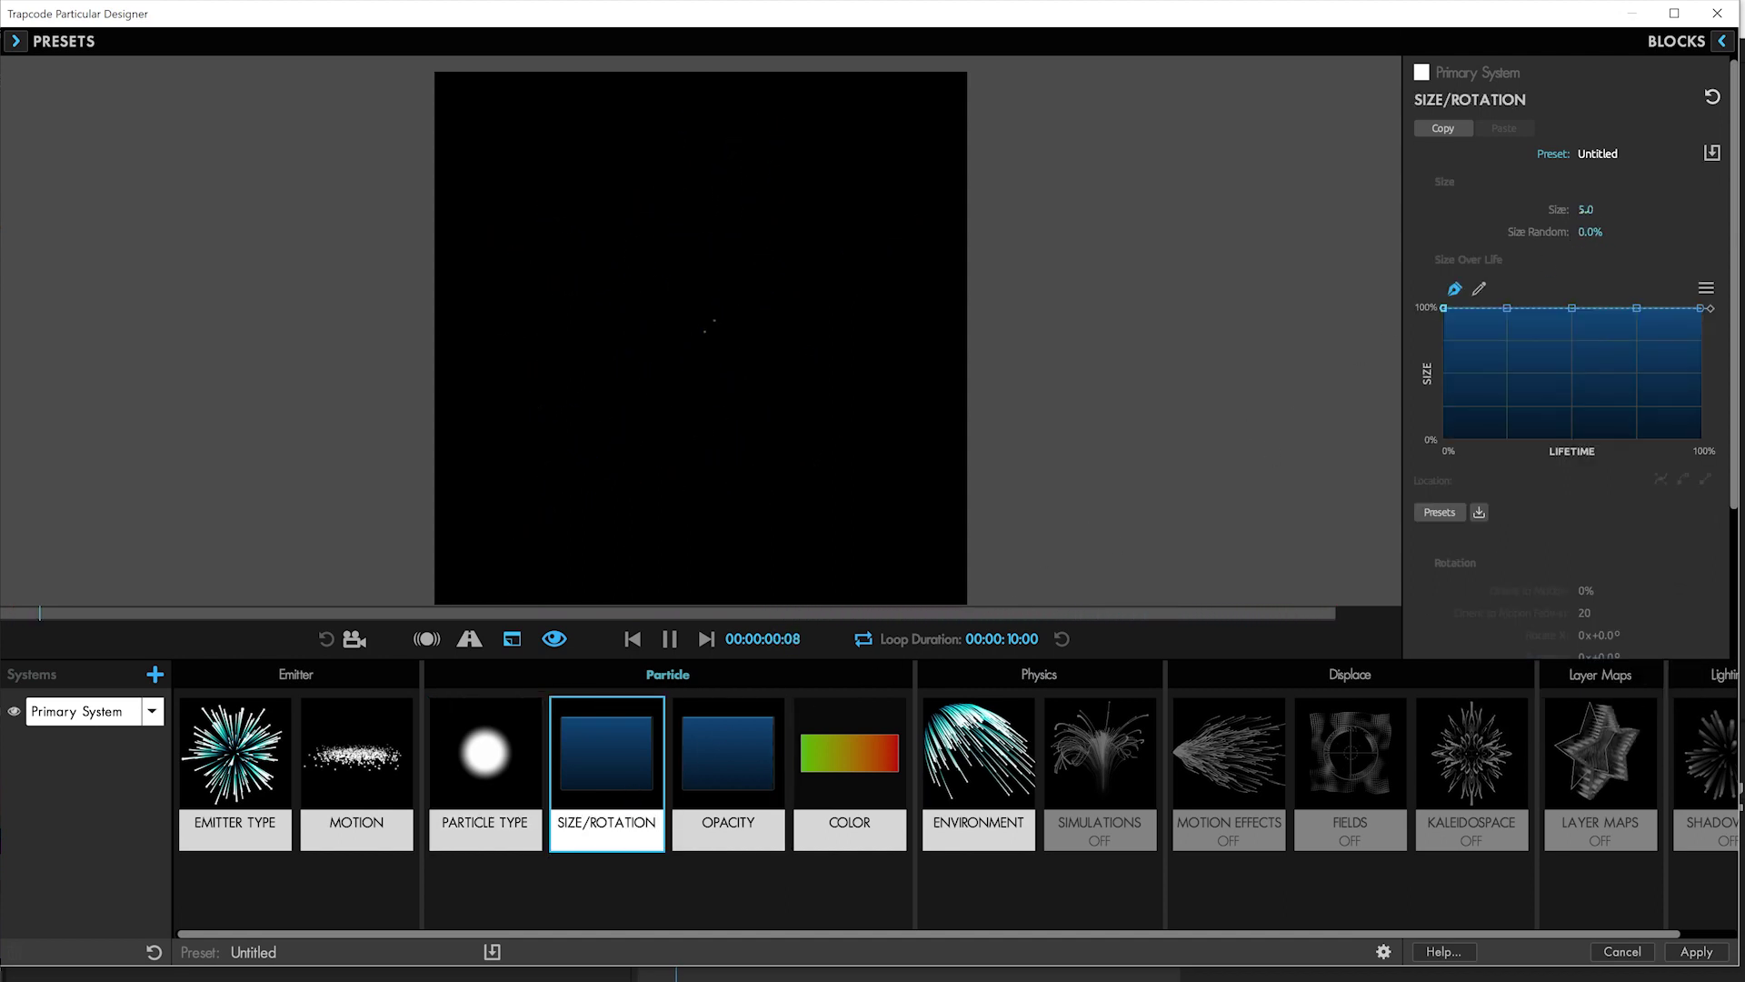
left_click_drag(1585, 210, 1662, 231)
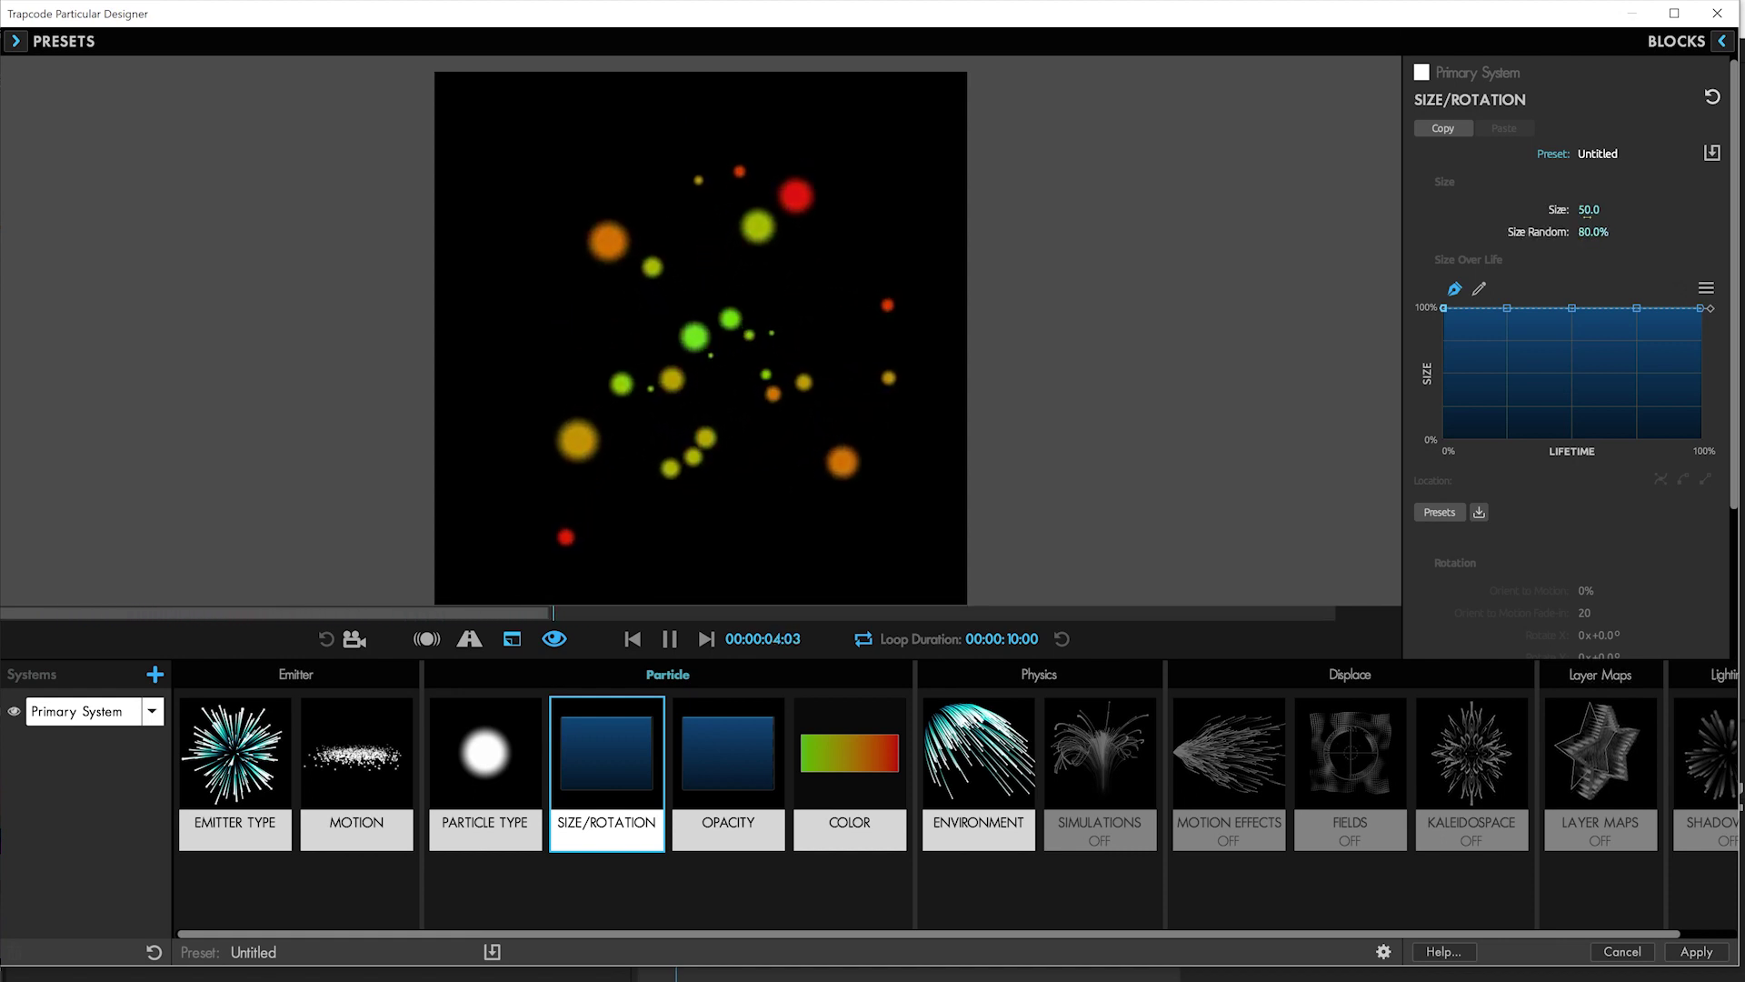
Step: Lower the primary system's particle opacity to 11
left_click(725, 732)
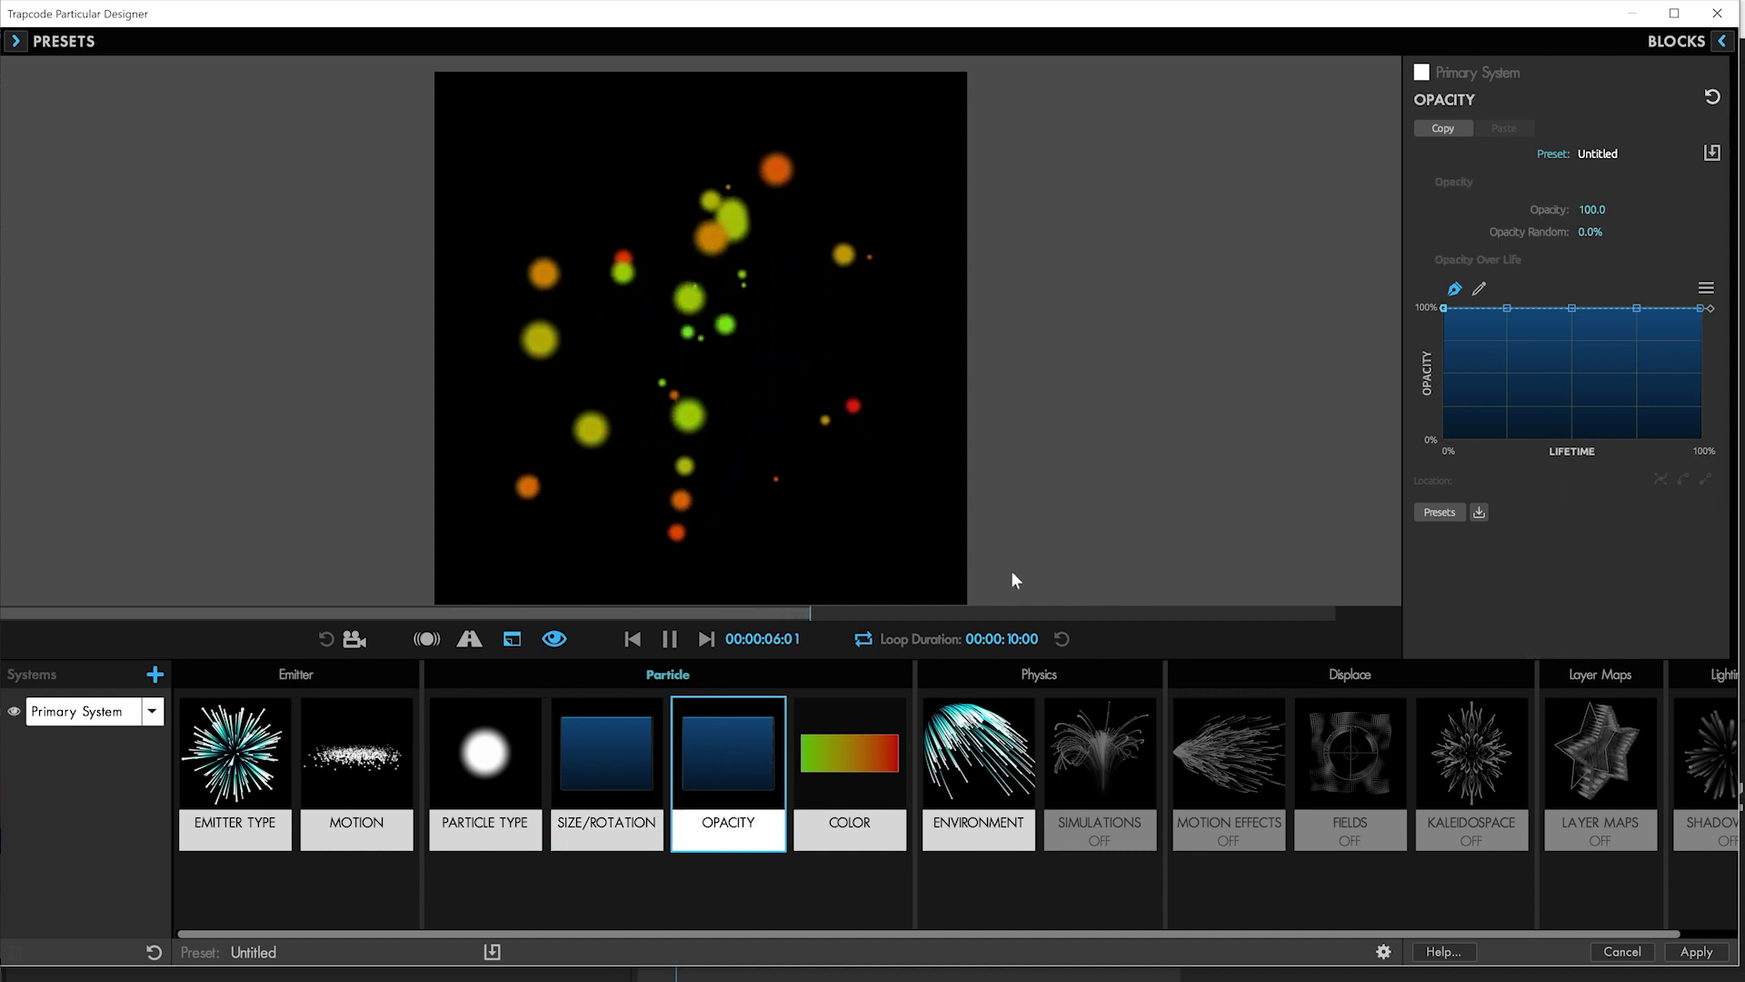
left_click_drag(1591, 210, 1509, 210)
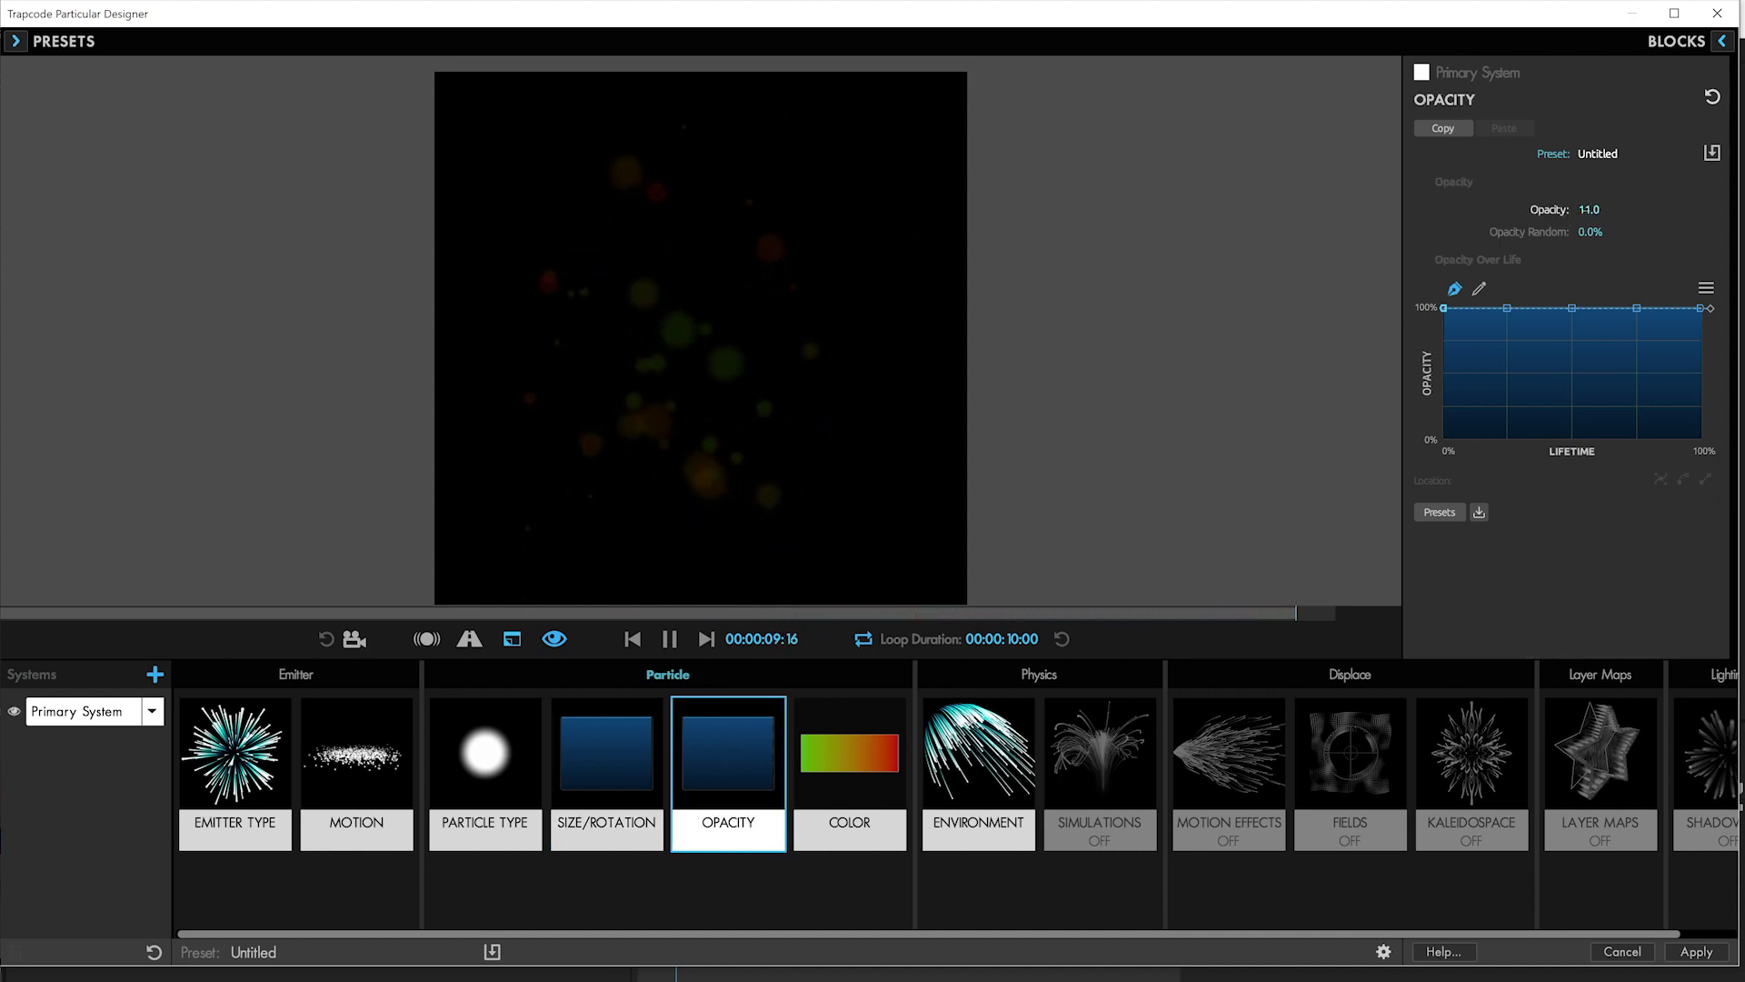
left_click(1585, 210)
left_click(1478, 215)
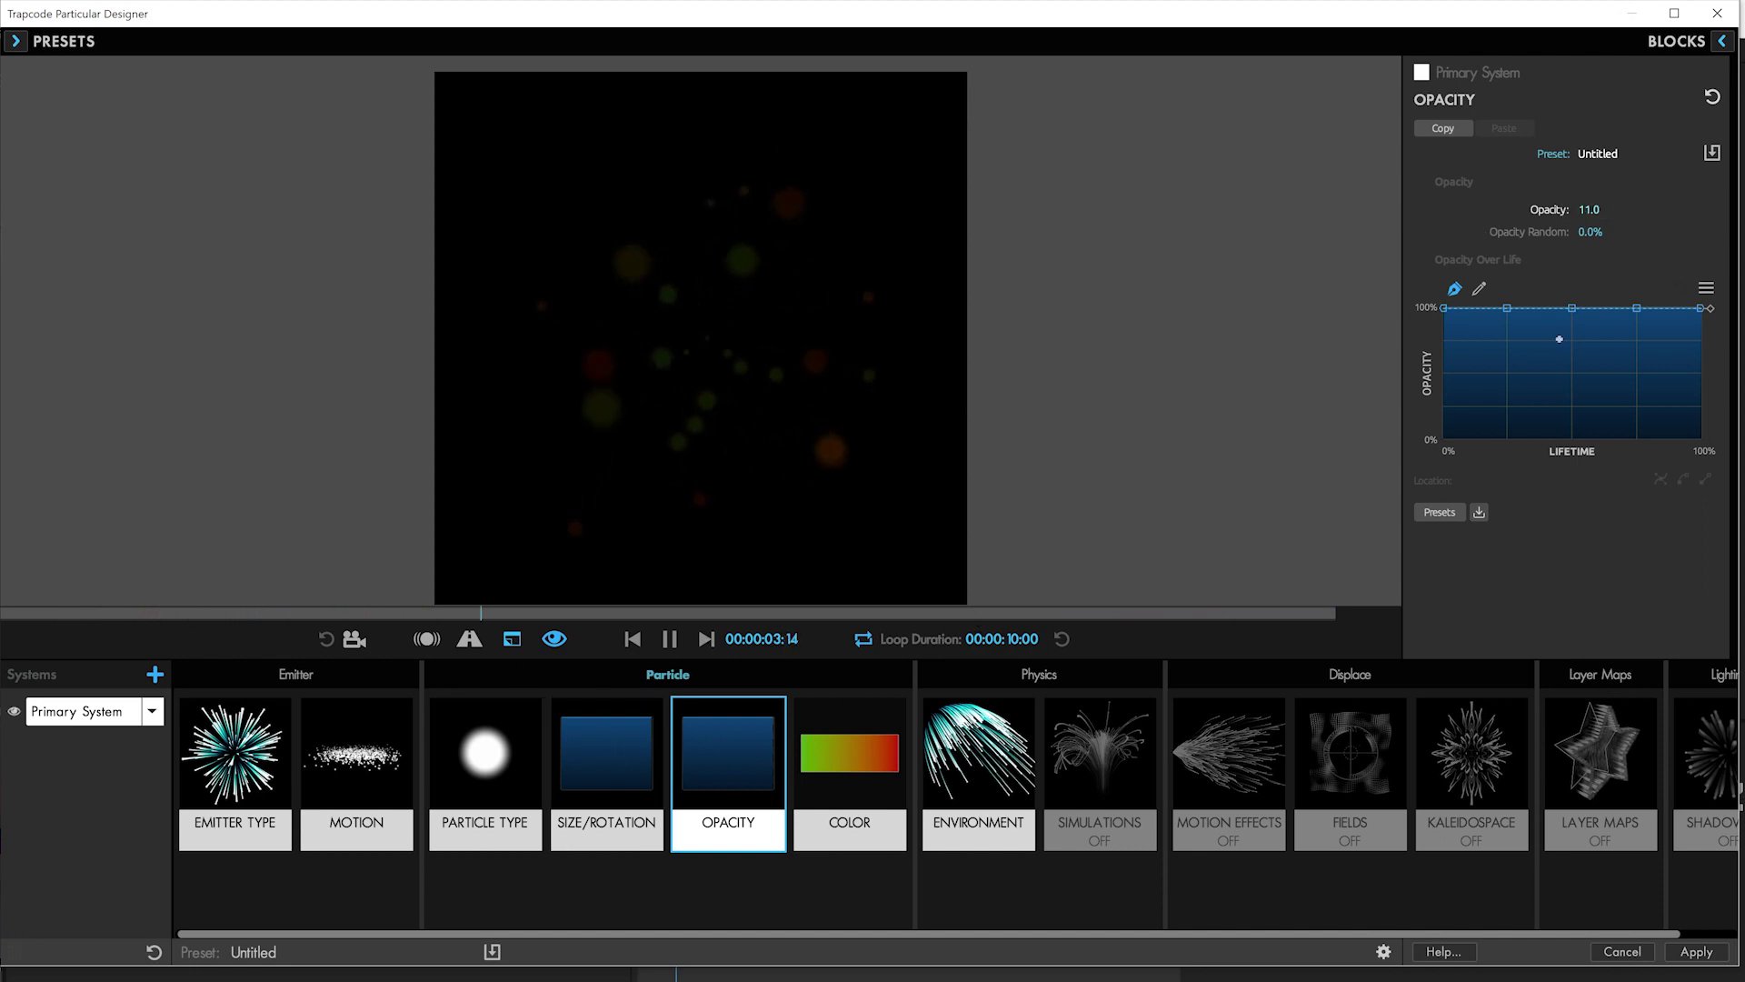
Step: Shape the size over life curve so particles start at 0% and quickly ramp up to full size
left_click(659, 754)
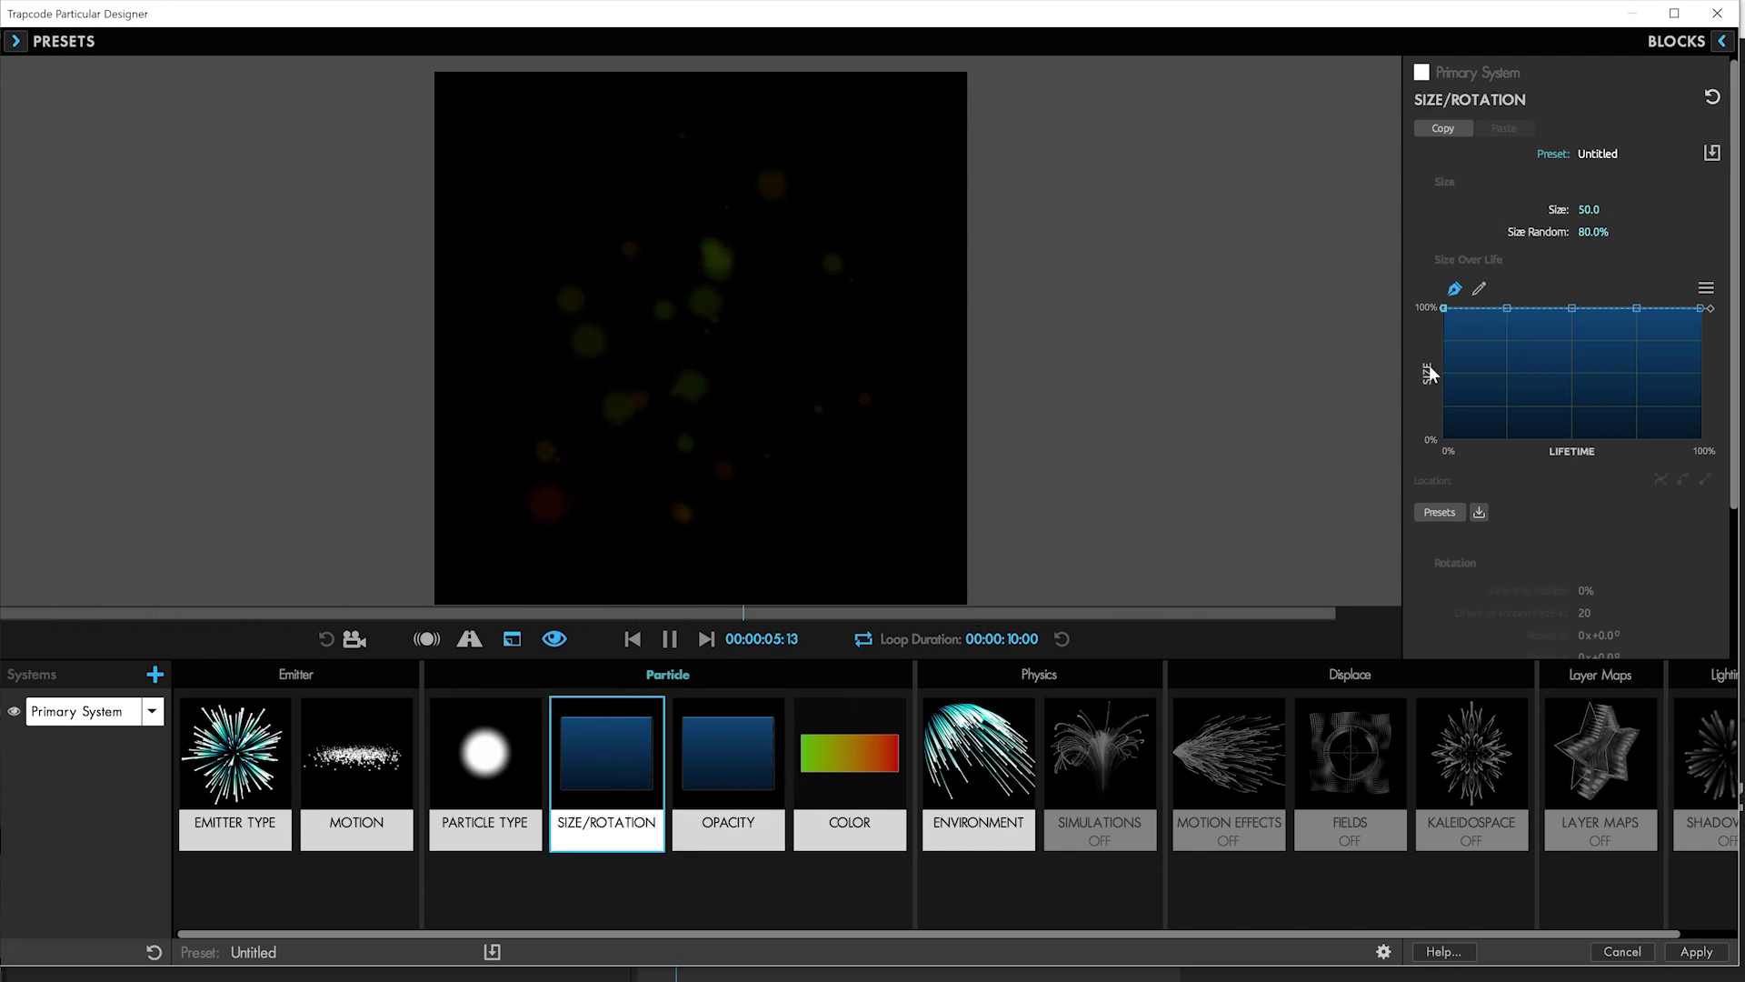
left_click(1442, 309)
left_click_drag(1429, 440, 1410, 498)
left_click_drag(1469, 438, 1456, 416)
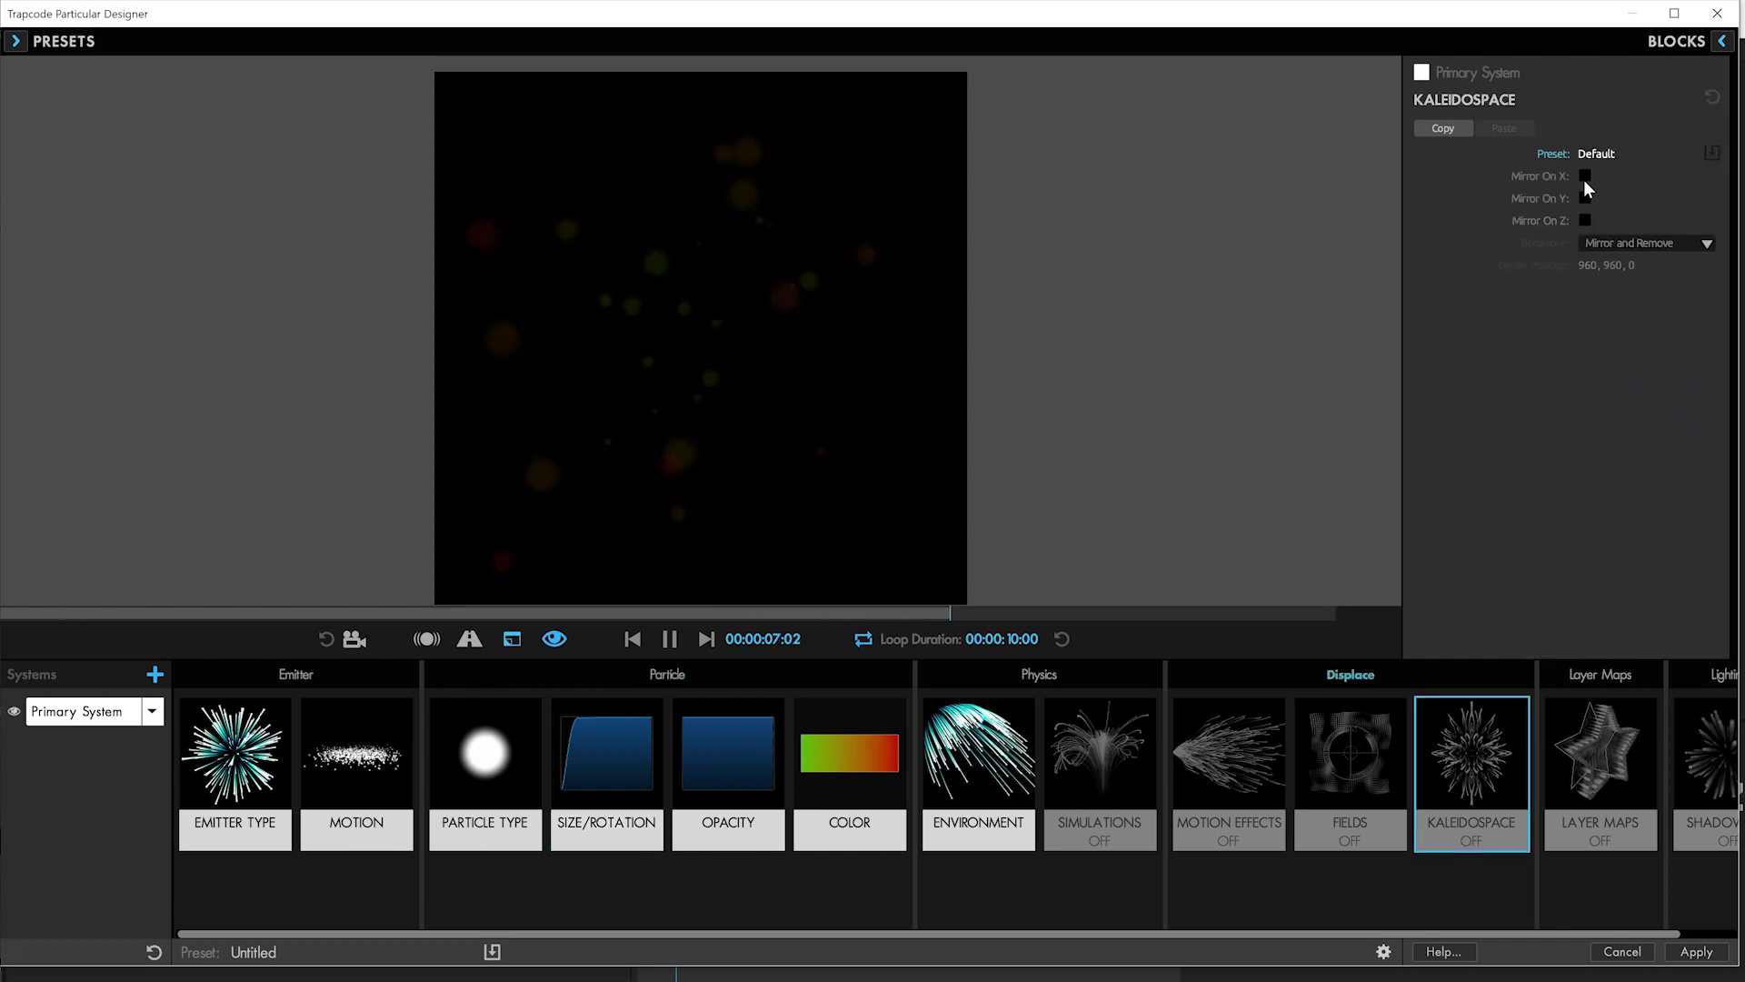
Step: Mirror the primary system on X with Kaleidospace and add a second particle system
left_click(1585, 176)
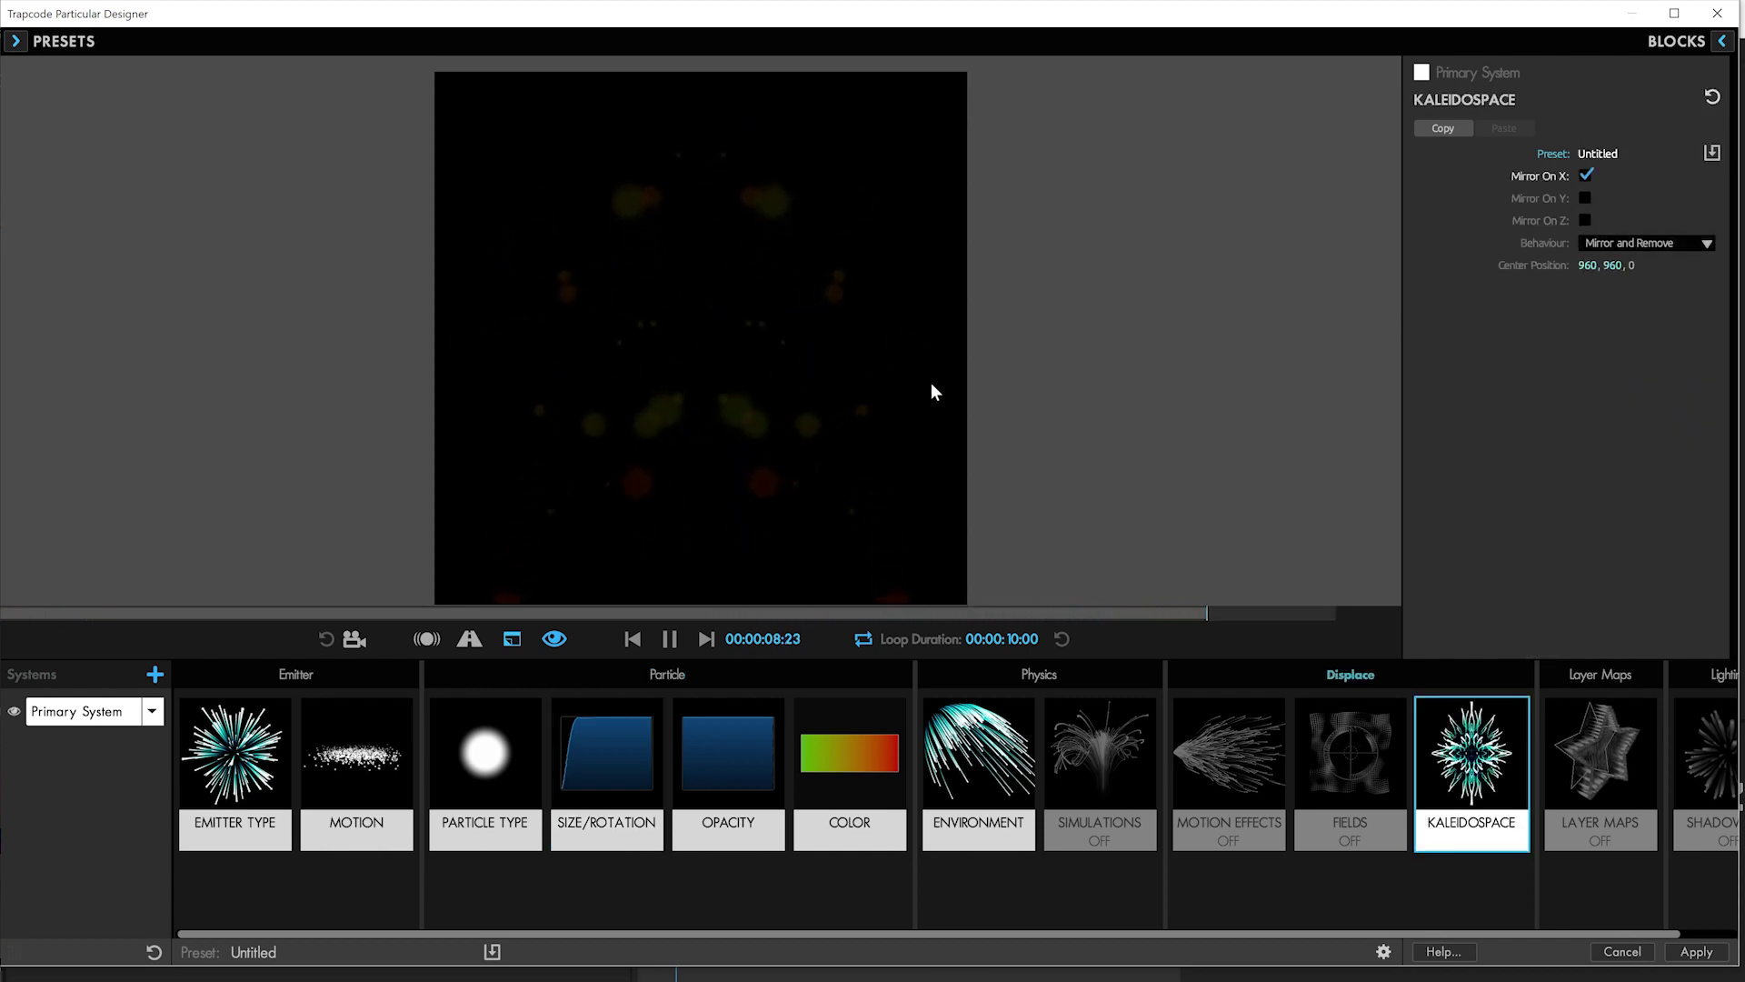
left_click(153, 676)
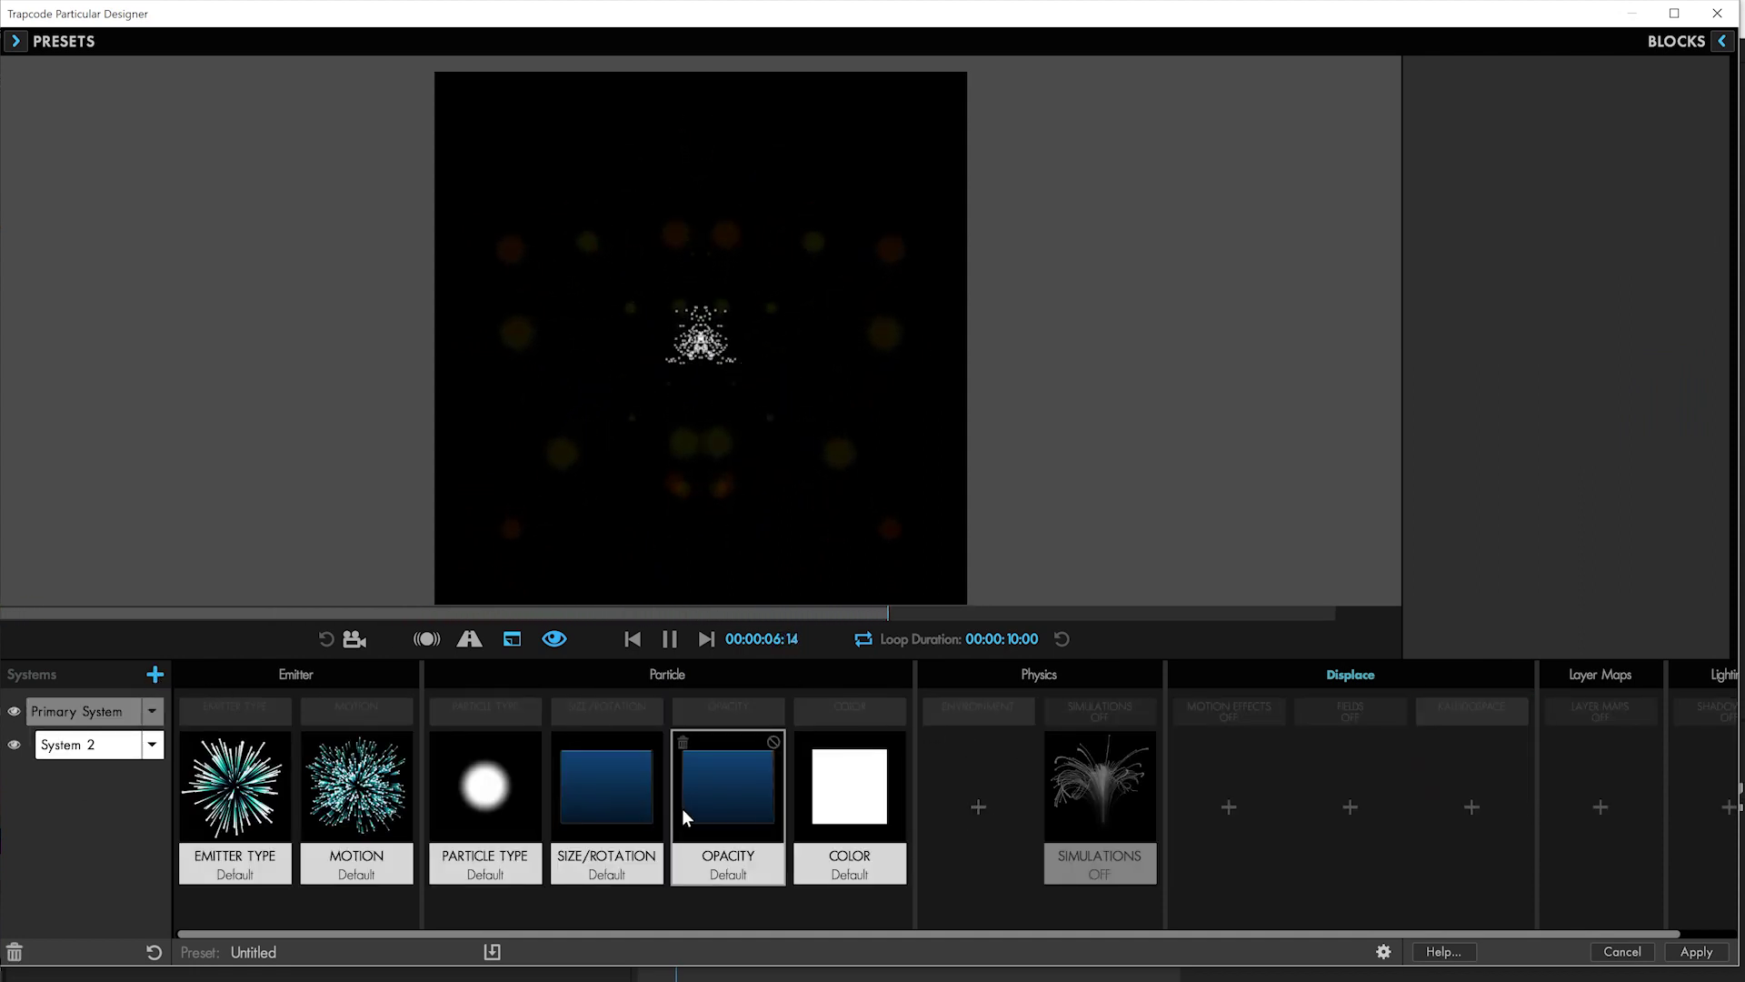
Step: Set the second system's emitter to 20 particles per second with the Emit from Parent System type
left_click(235, 787)
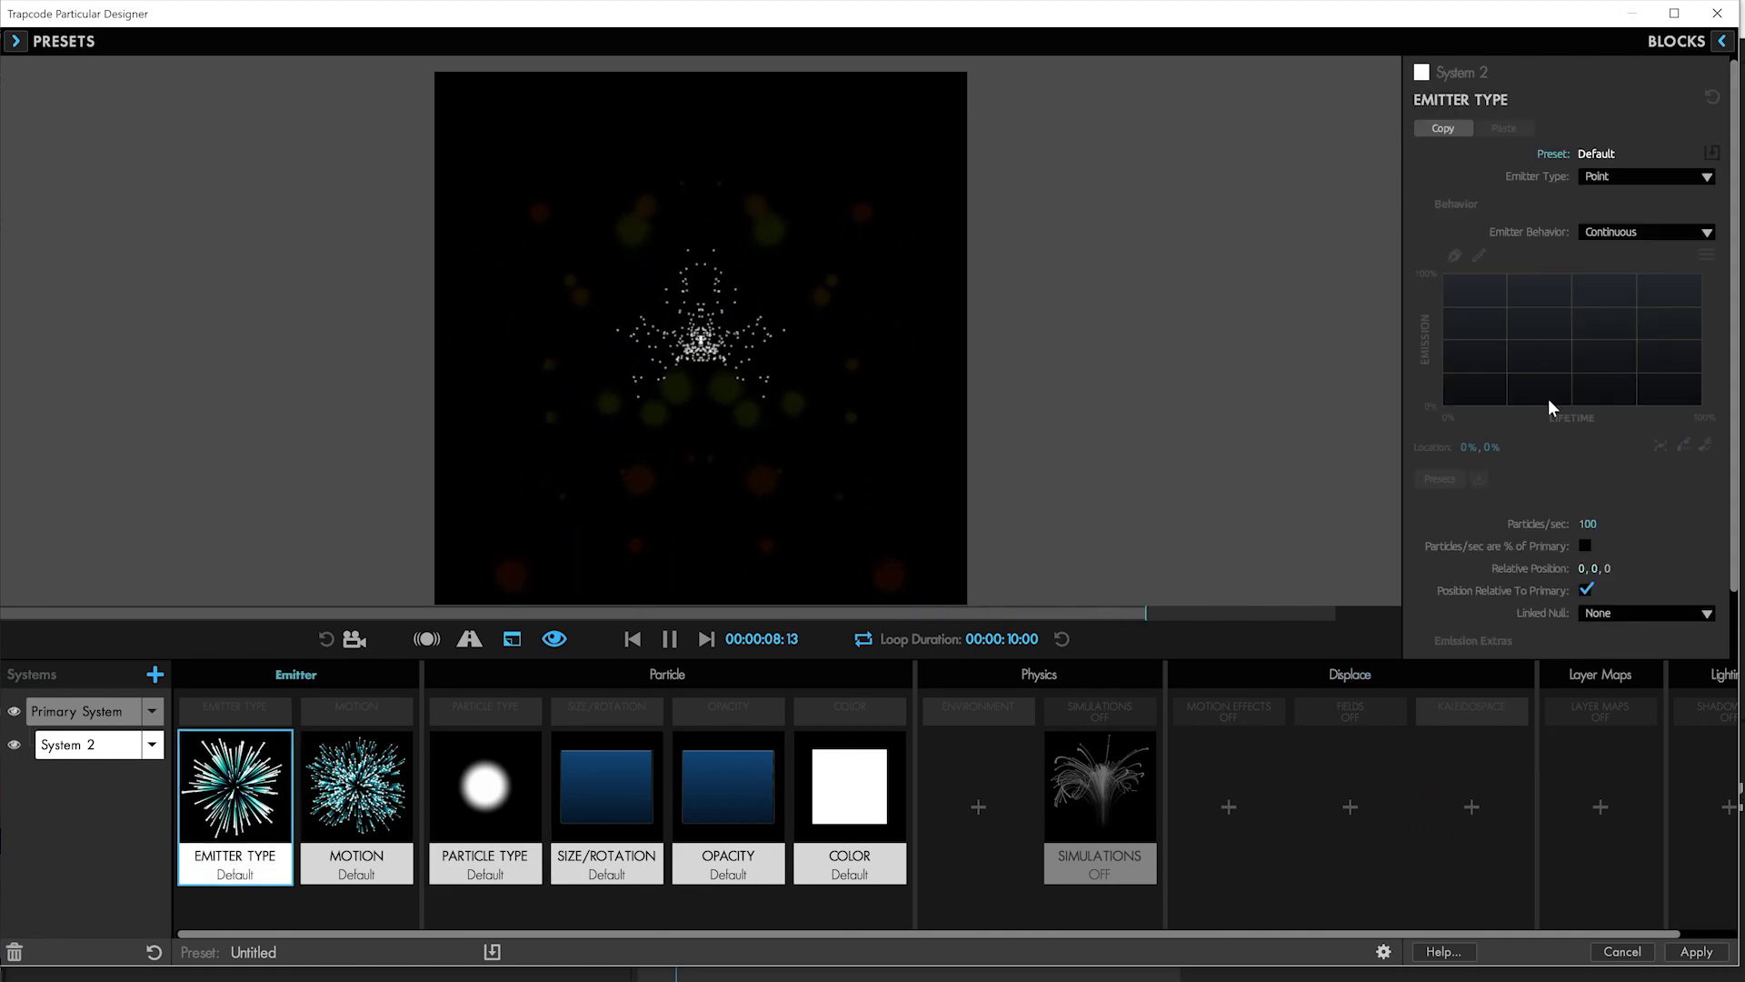
left_click(1588, 524)
type("20")
left_click(1630, 179)
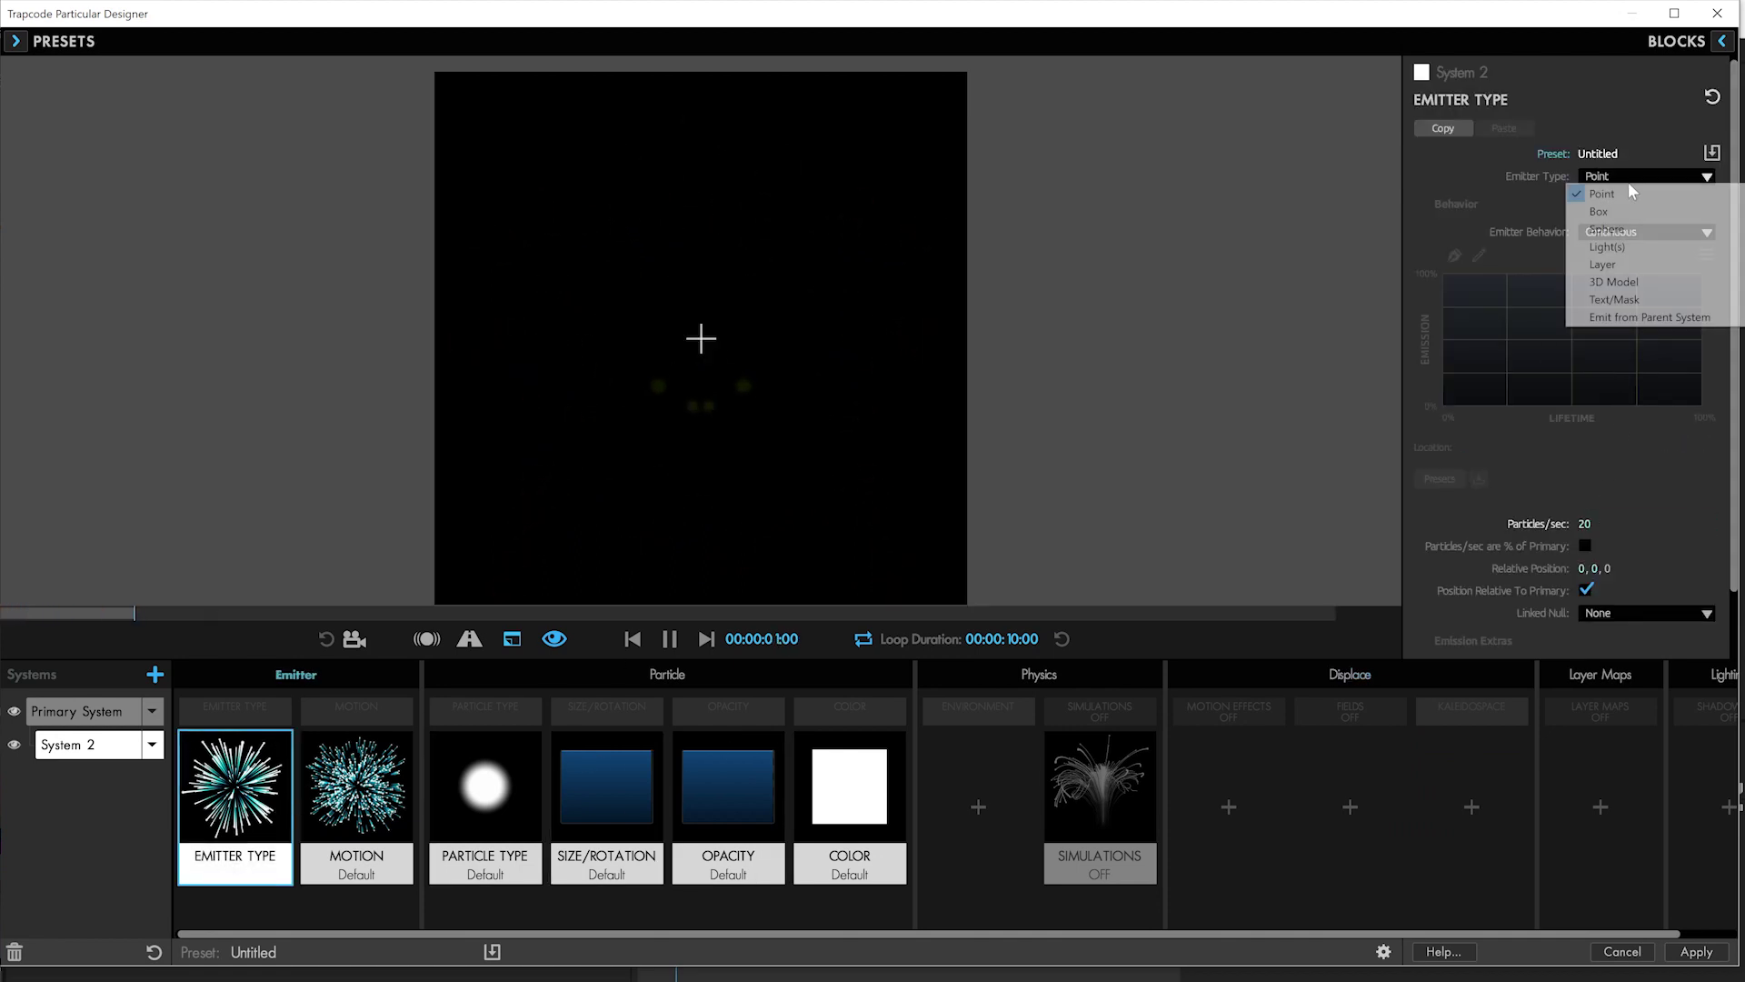
left_click(1633, 317)
Step: Set the second system's velocity to 0 and its velocity from emitter motion to 0%
left_click(357, 789)
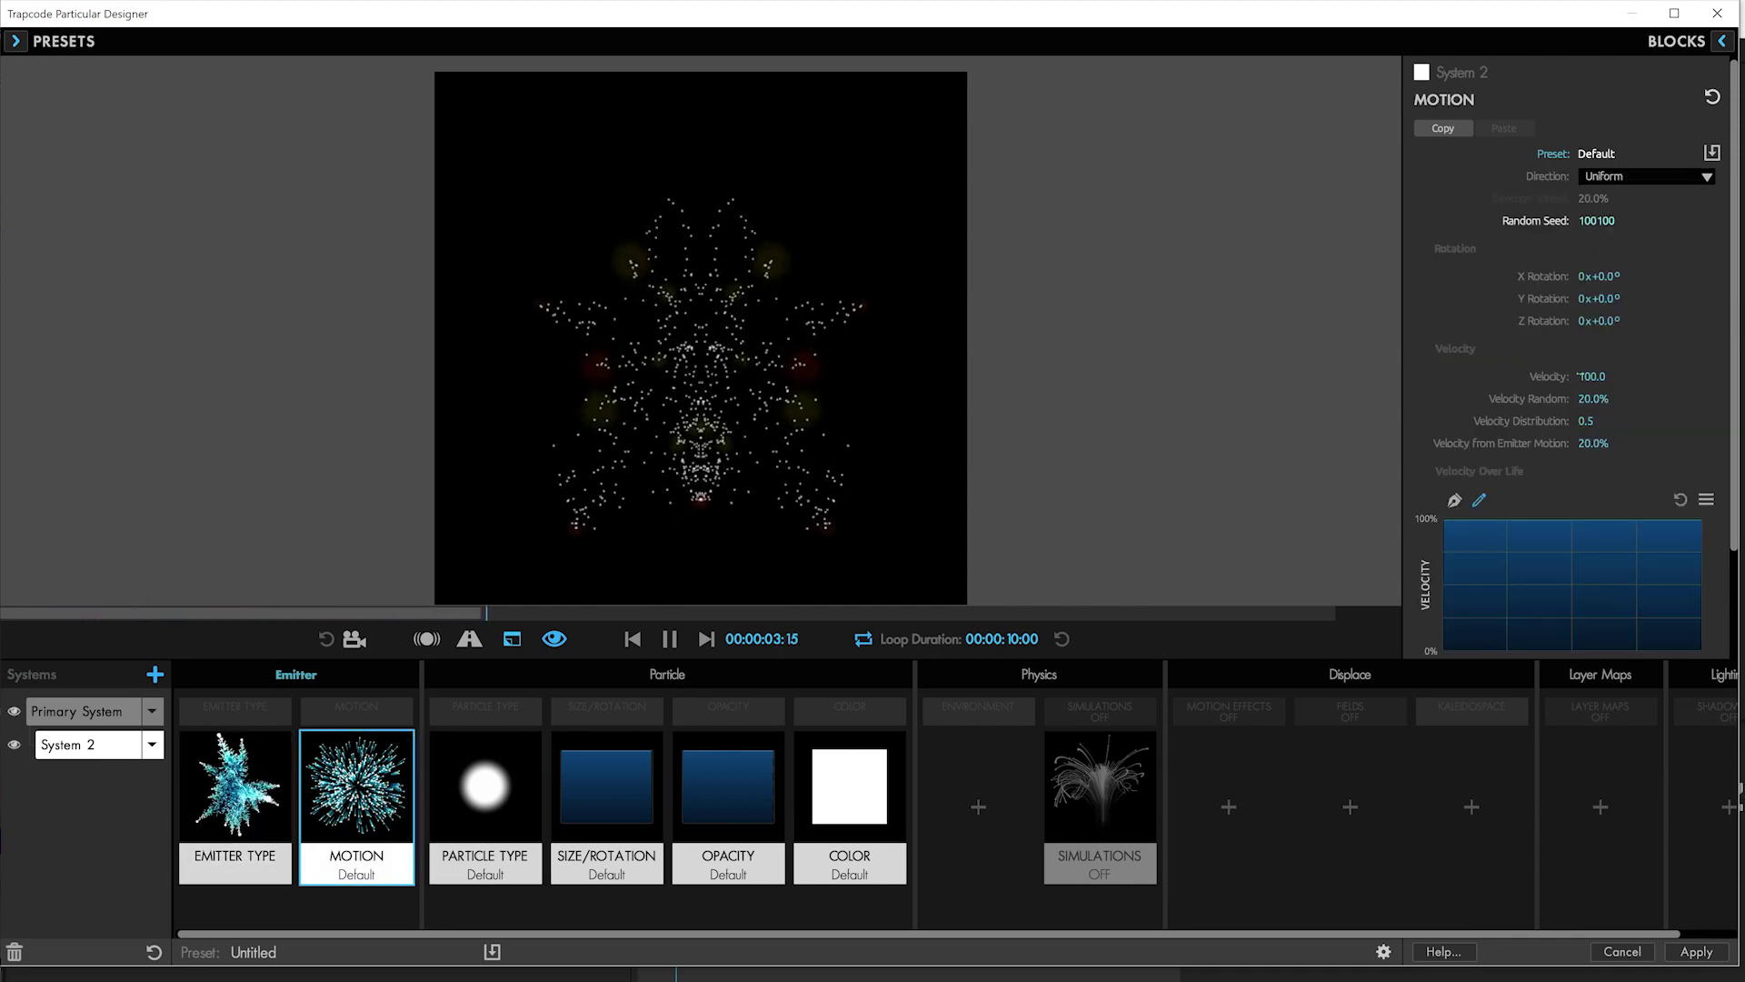
left_click(1592, 376)
type("0")
left_click(1596, 444)
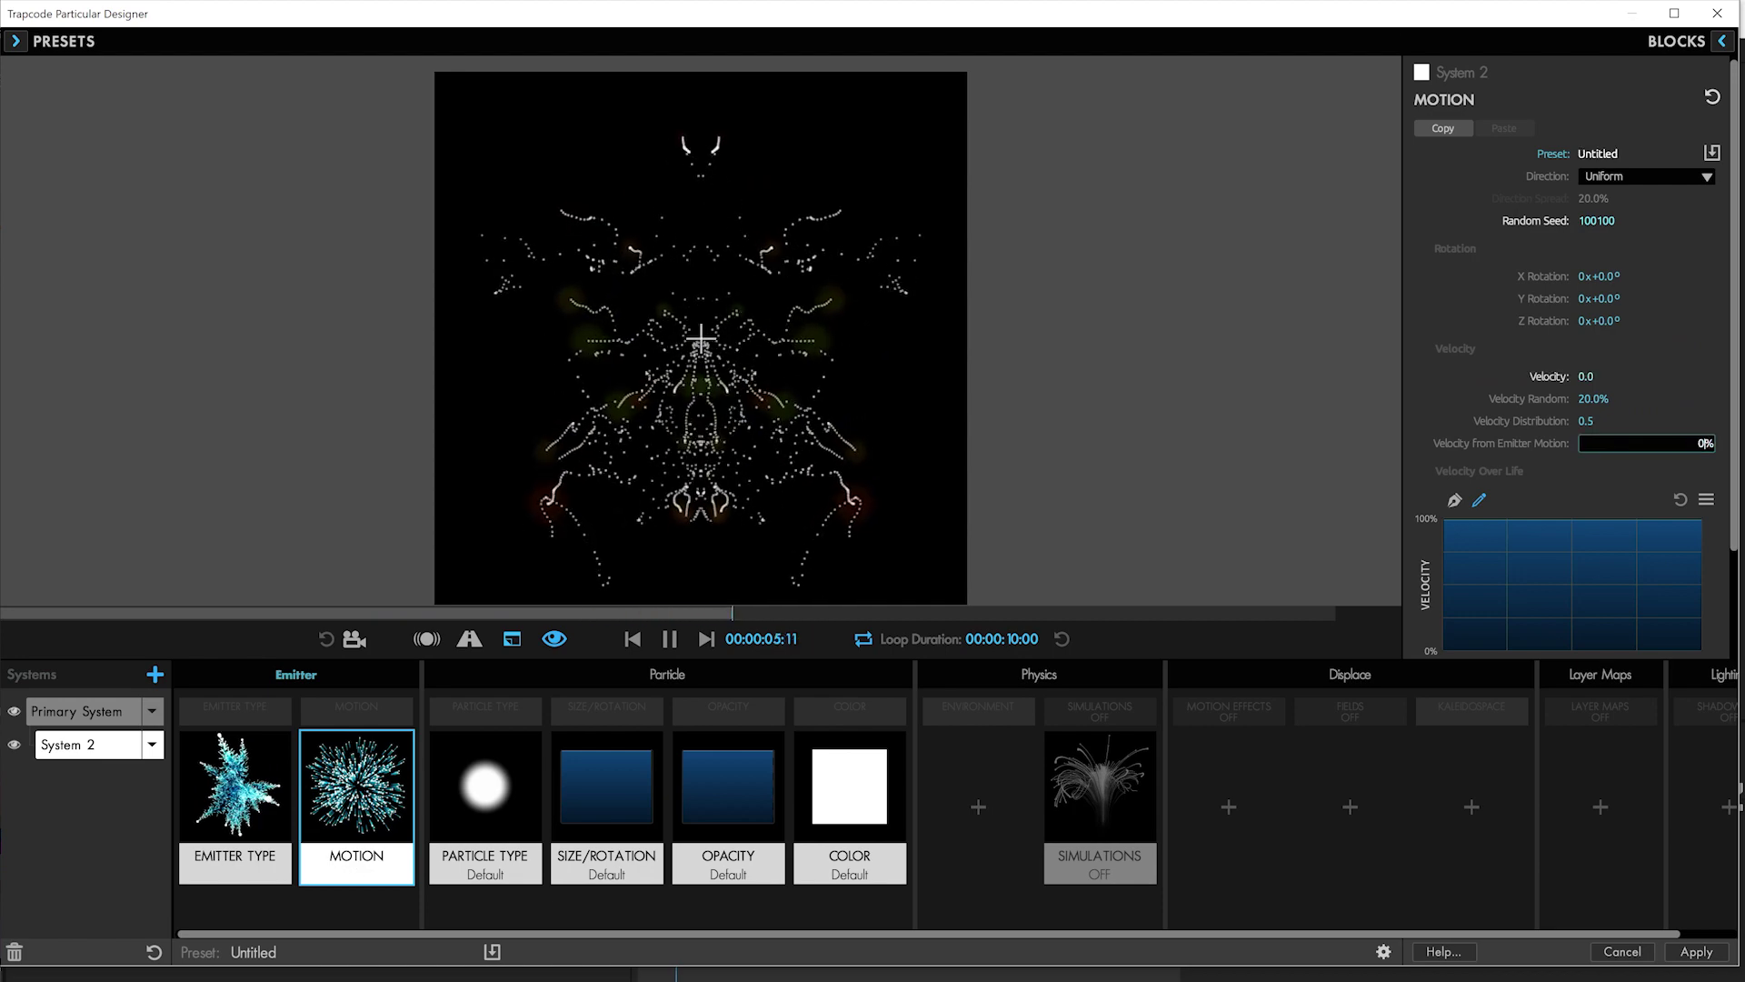
type("0")
key("Return")
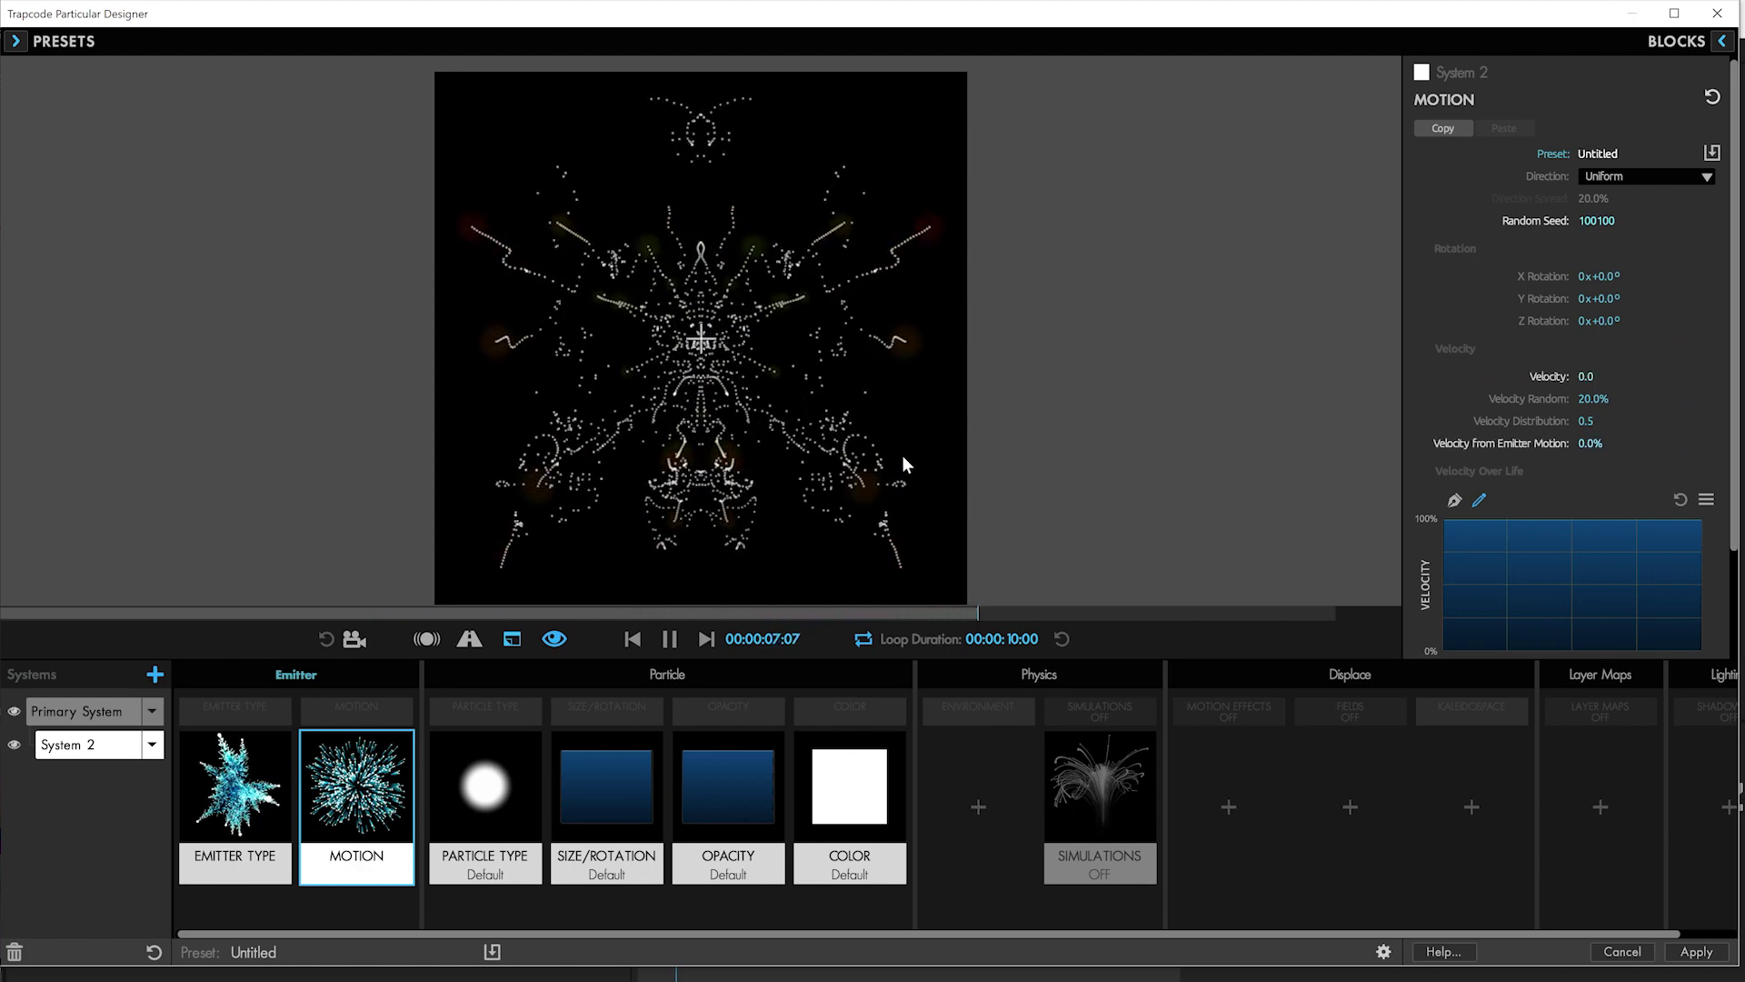
Step: Add an Environment block to the second system and set its air density to 0
left_click(974, 809)
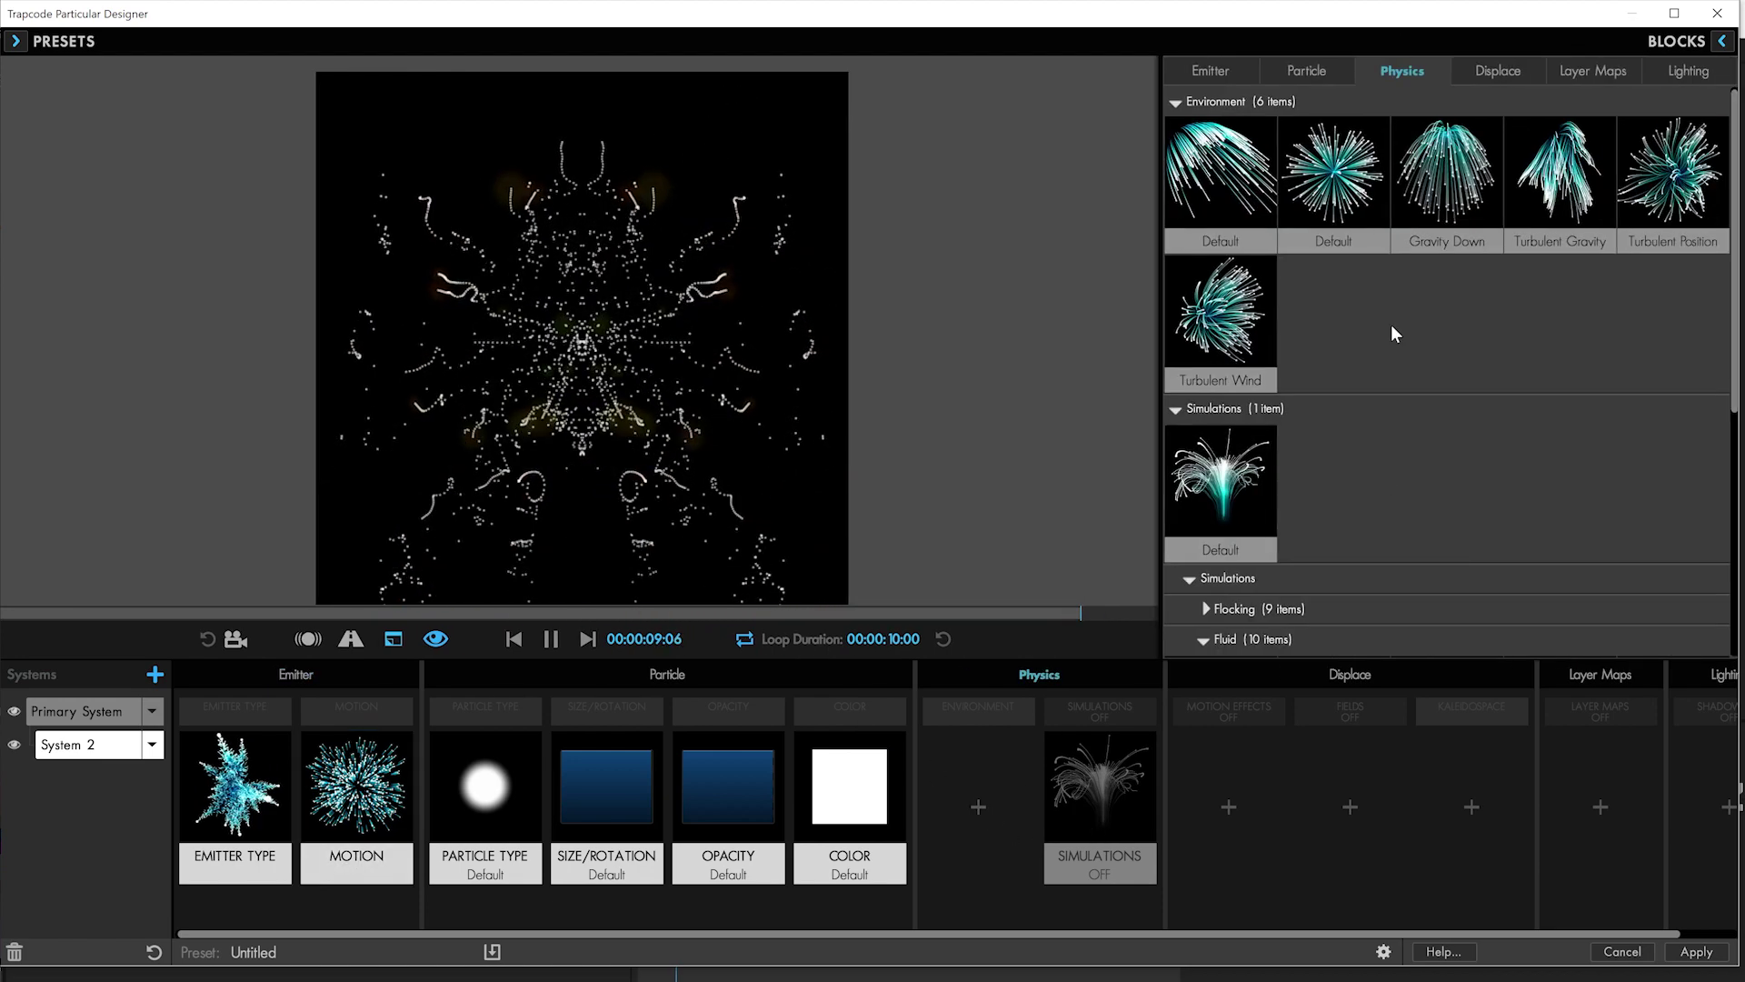
left_click(991, 812)
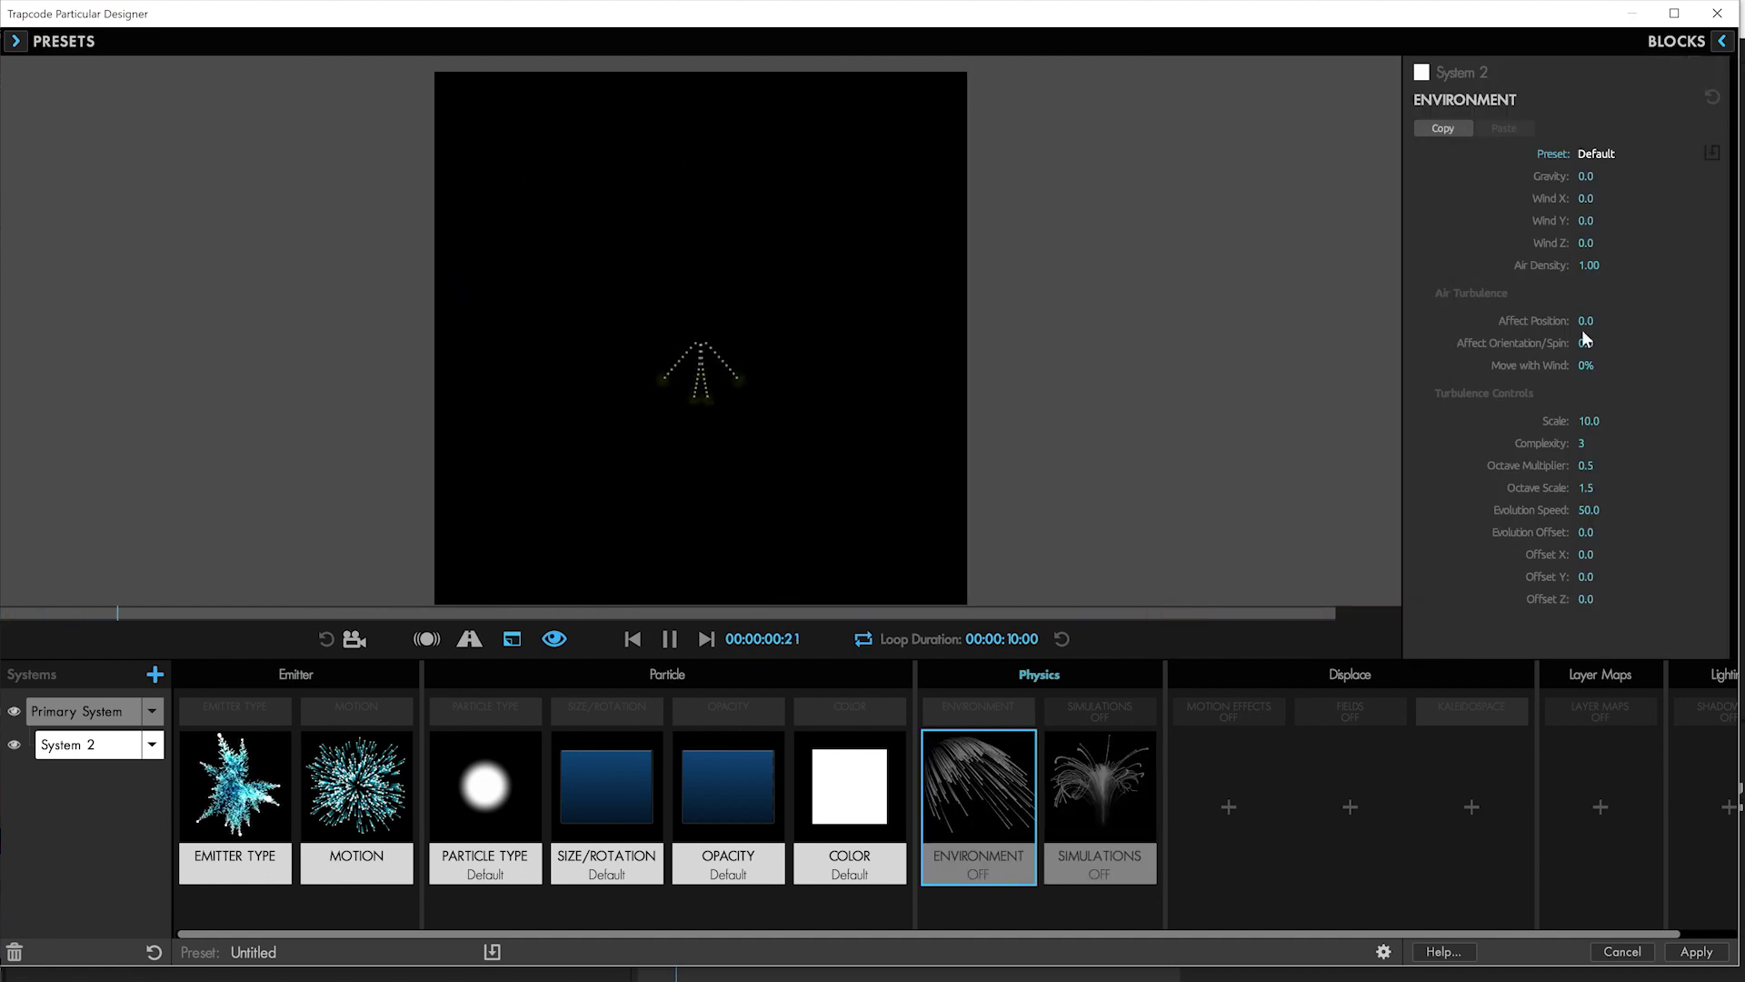
left_click_drag(1591, 265, 1536, 266)
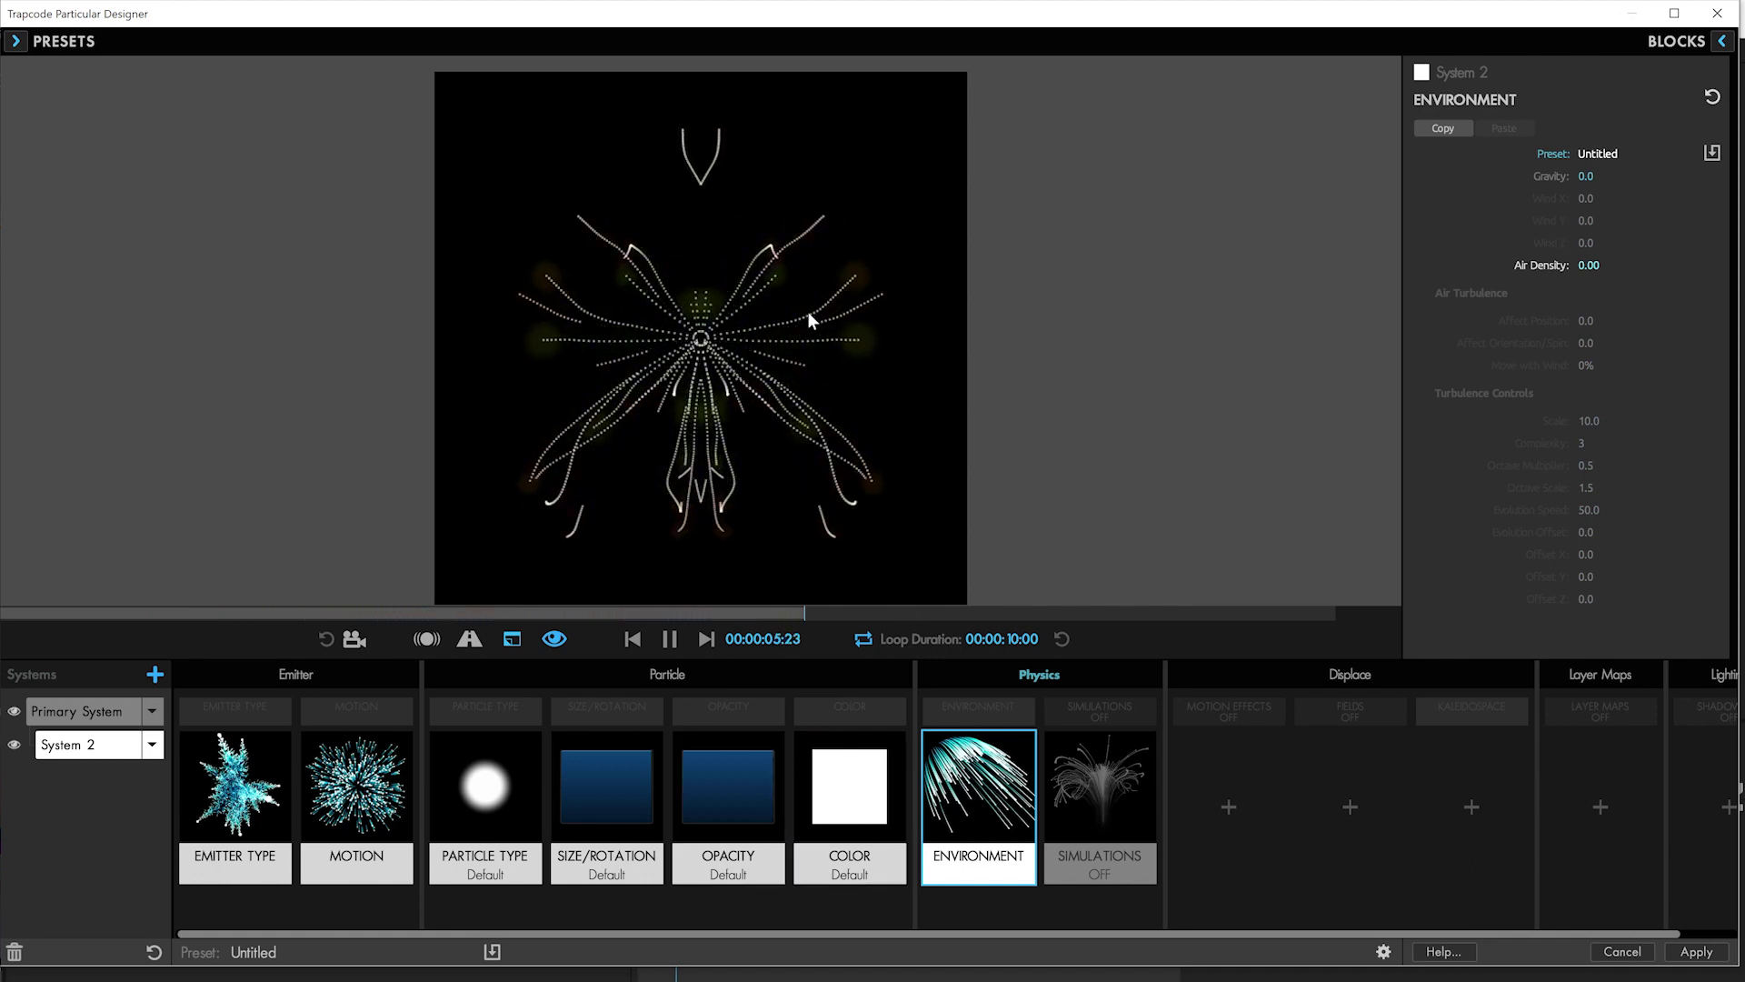
Step: Set the second system's Color from Parent to 100% and make it inherit size from the parent
left_click(827, 754)
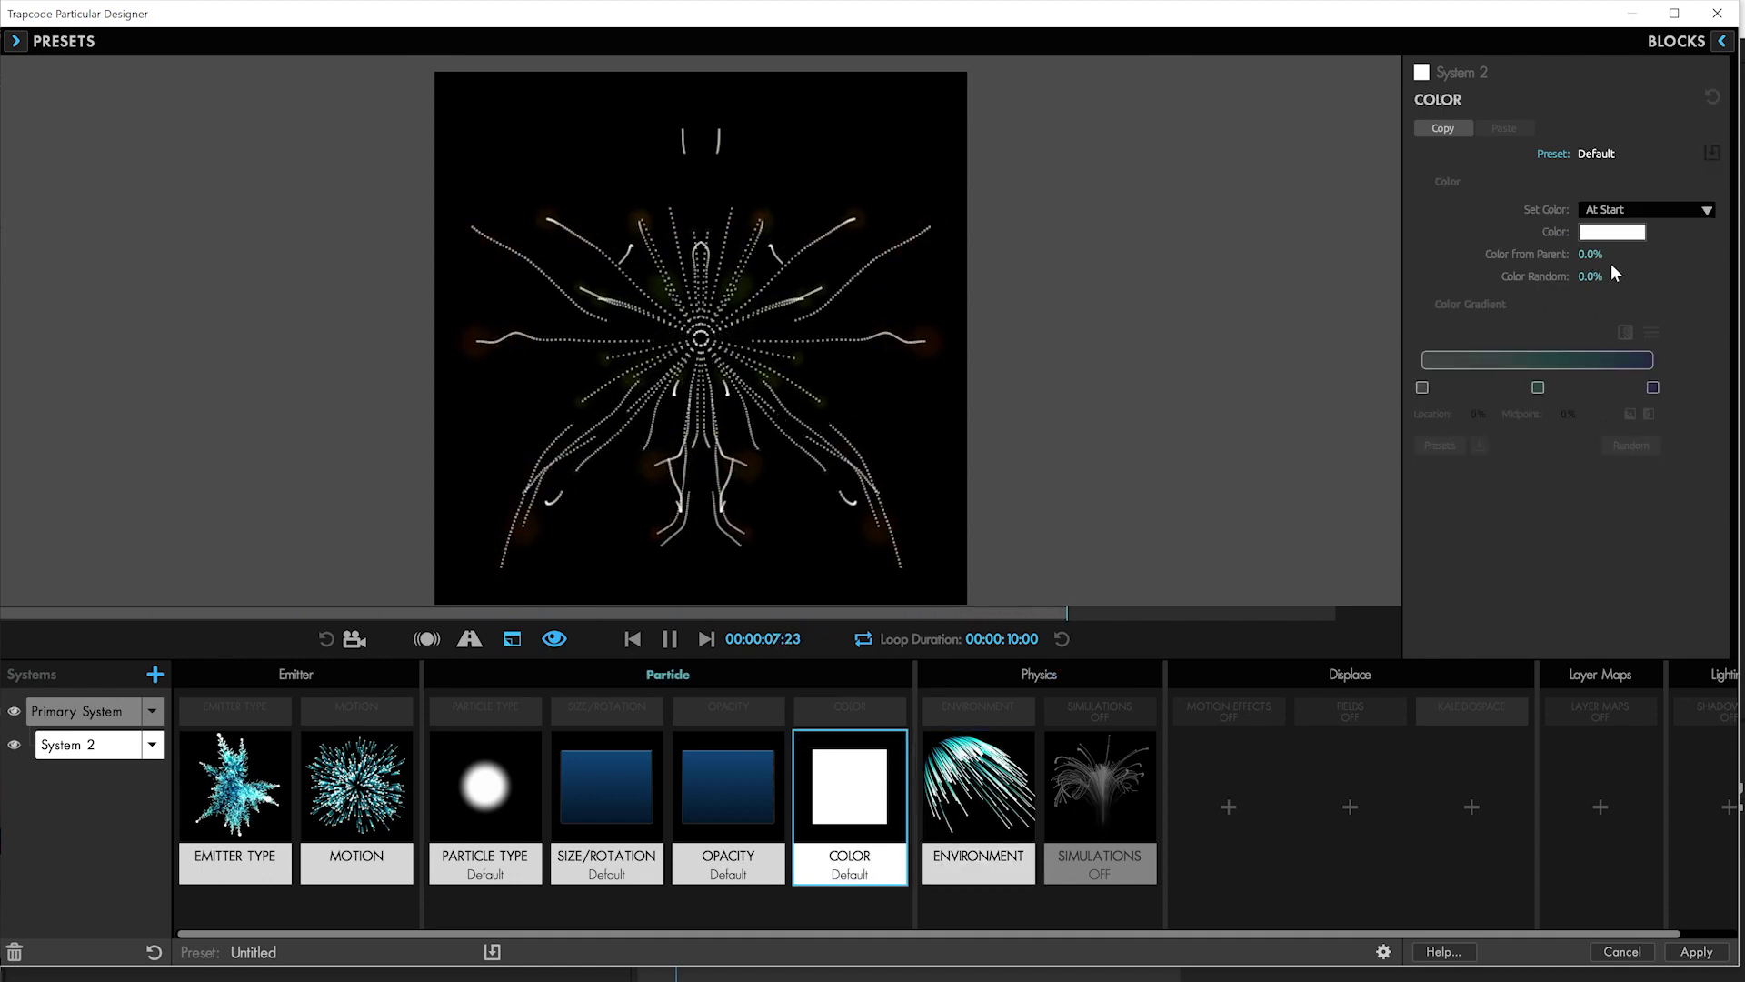
left_click_drag(1591, 254, 1695, 254)
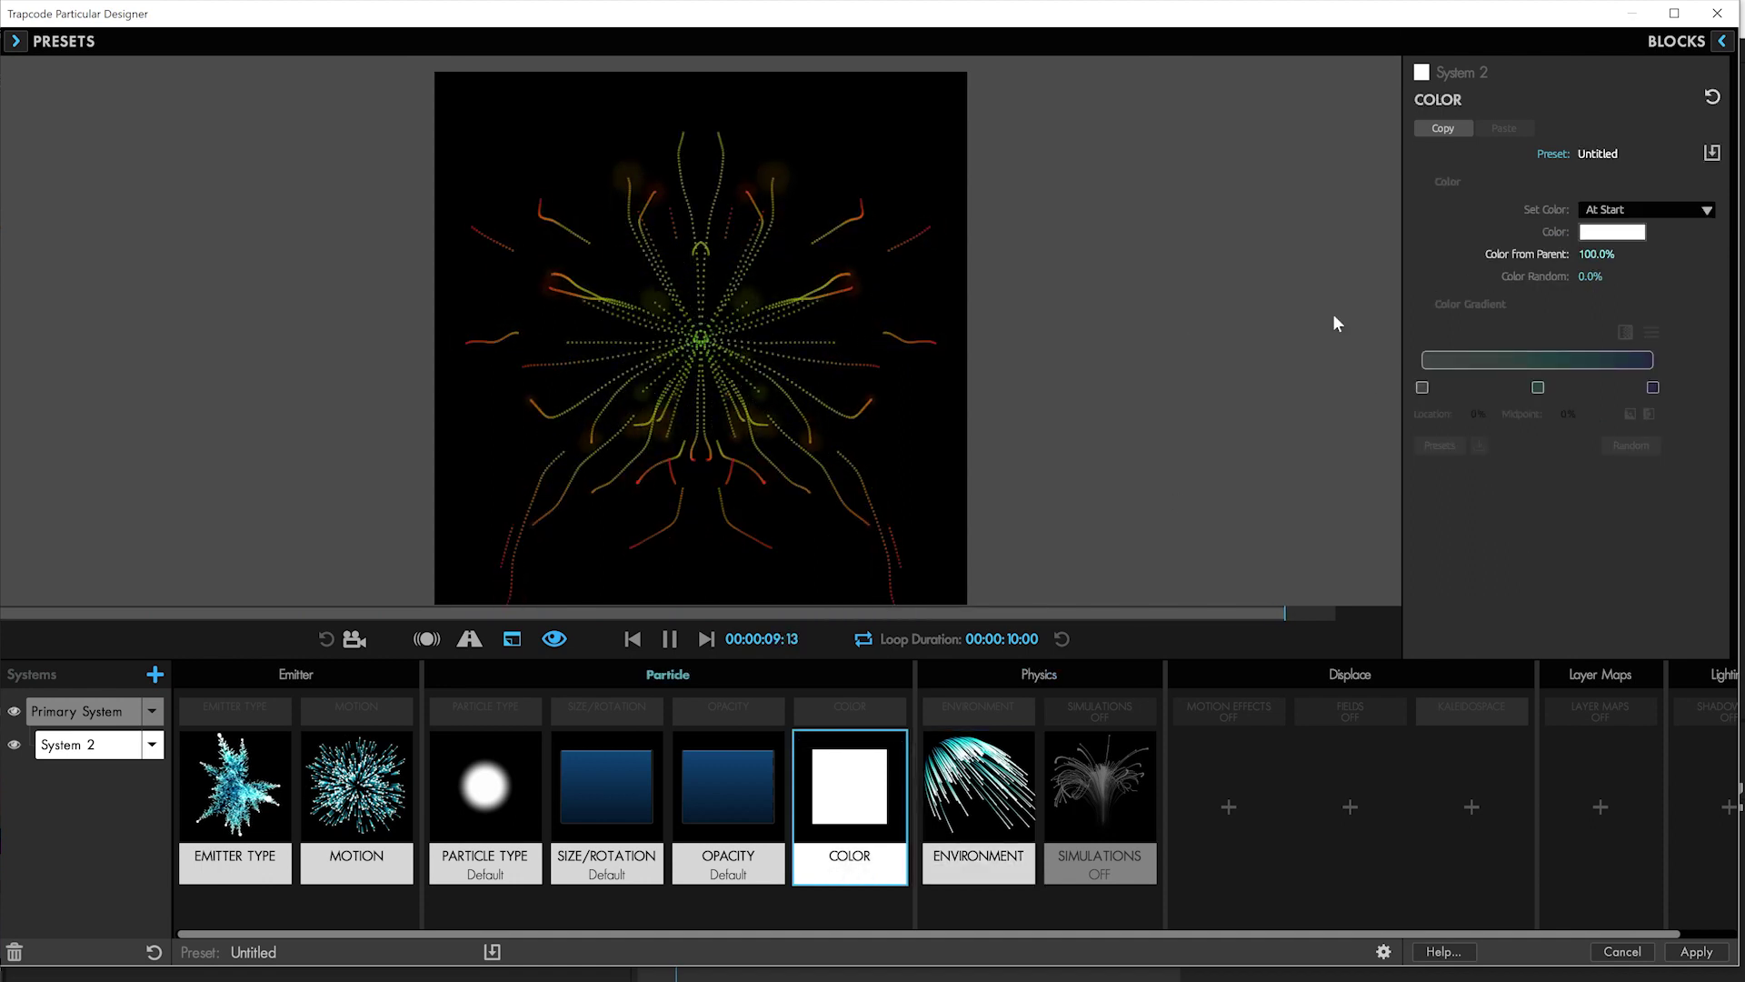
left_click(700, 812)
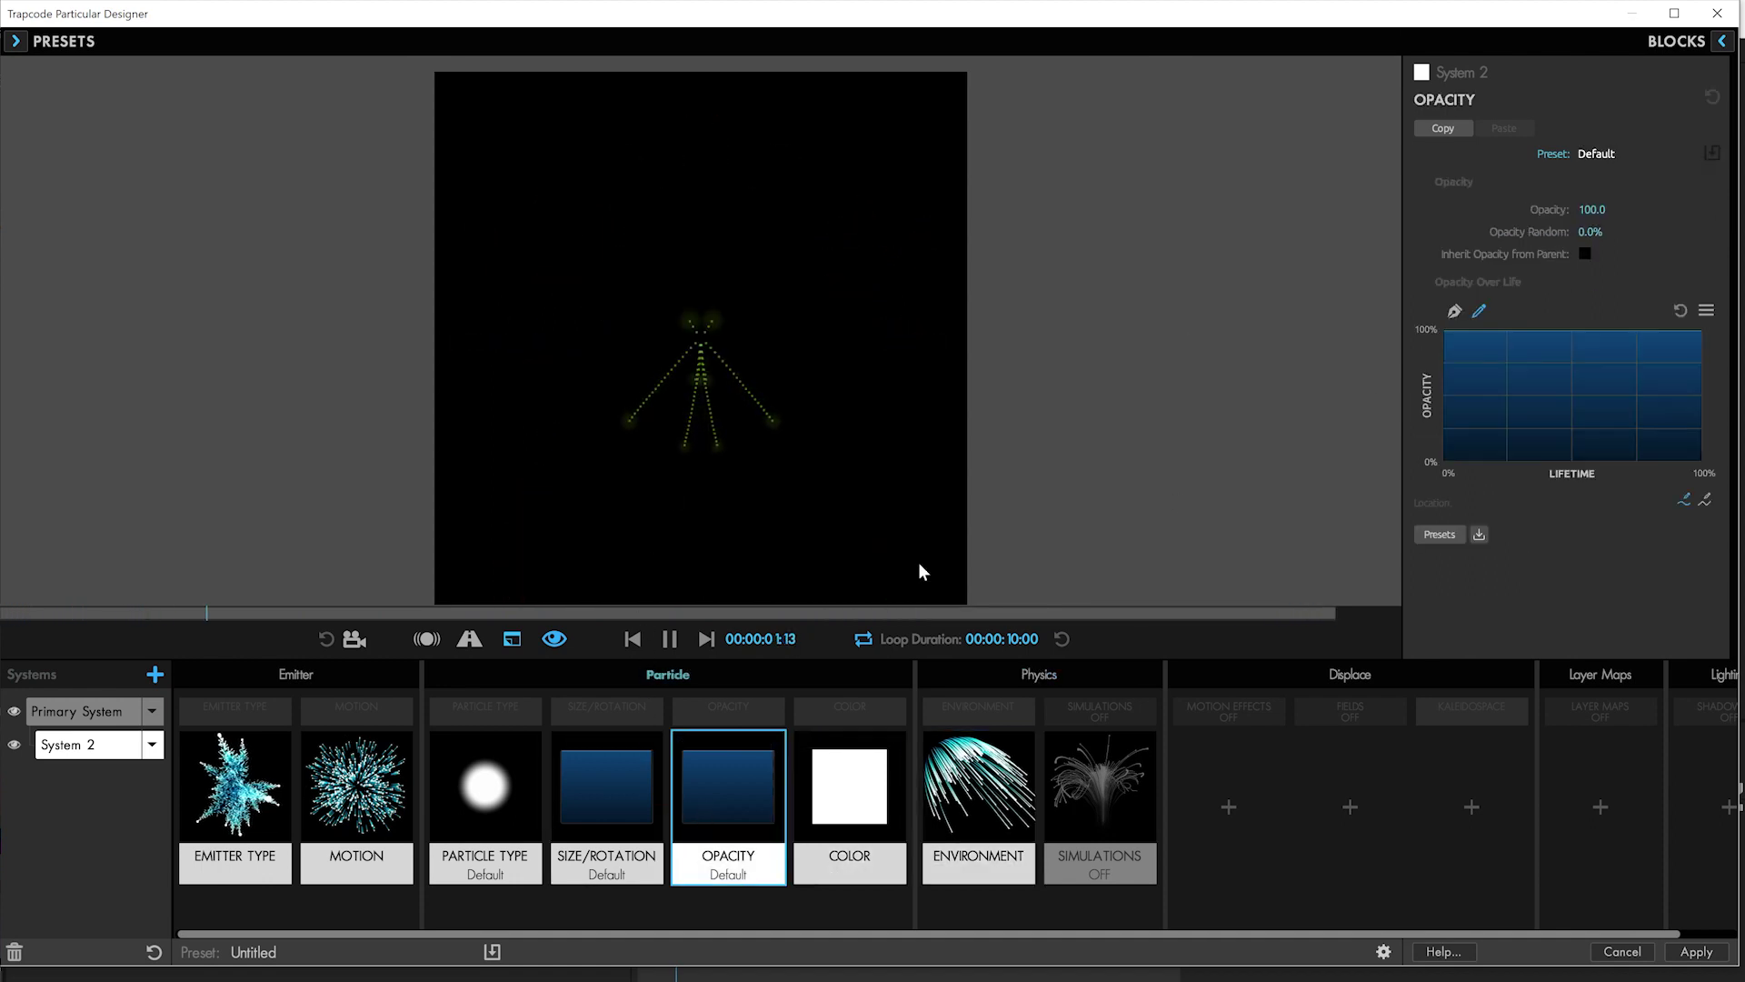
left_click(586, 778)
left_click(1585, 253)
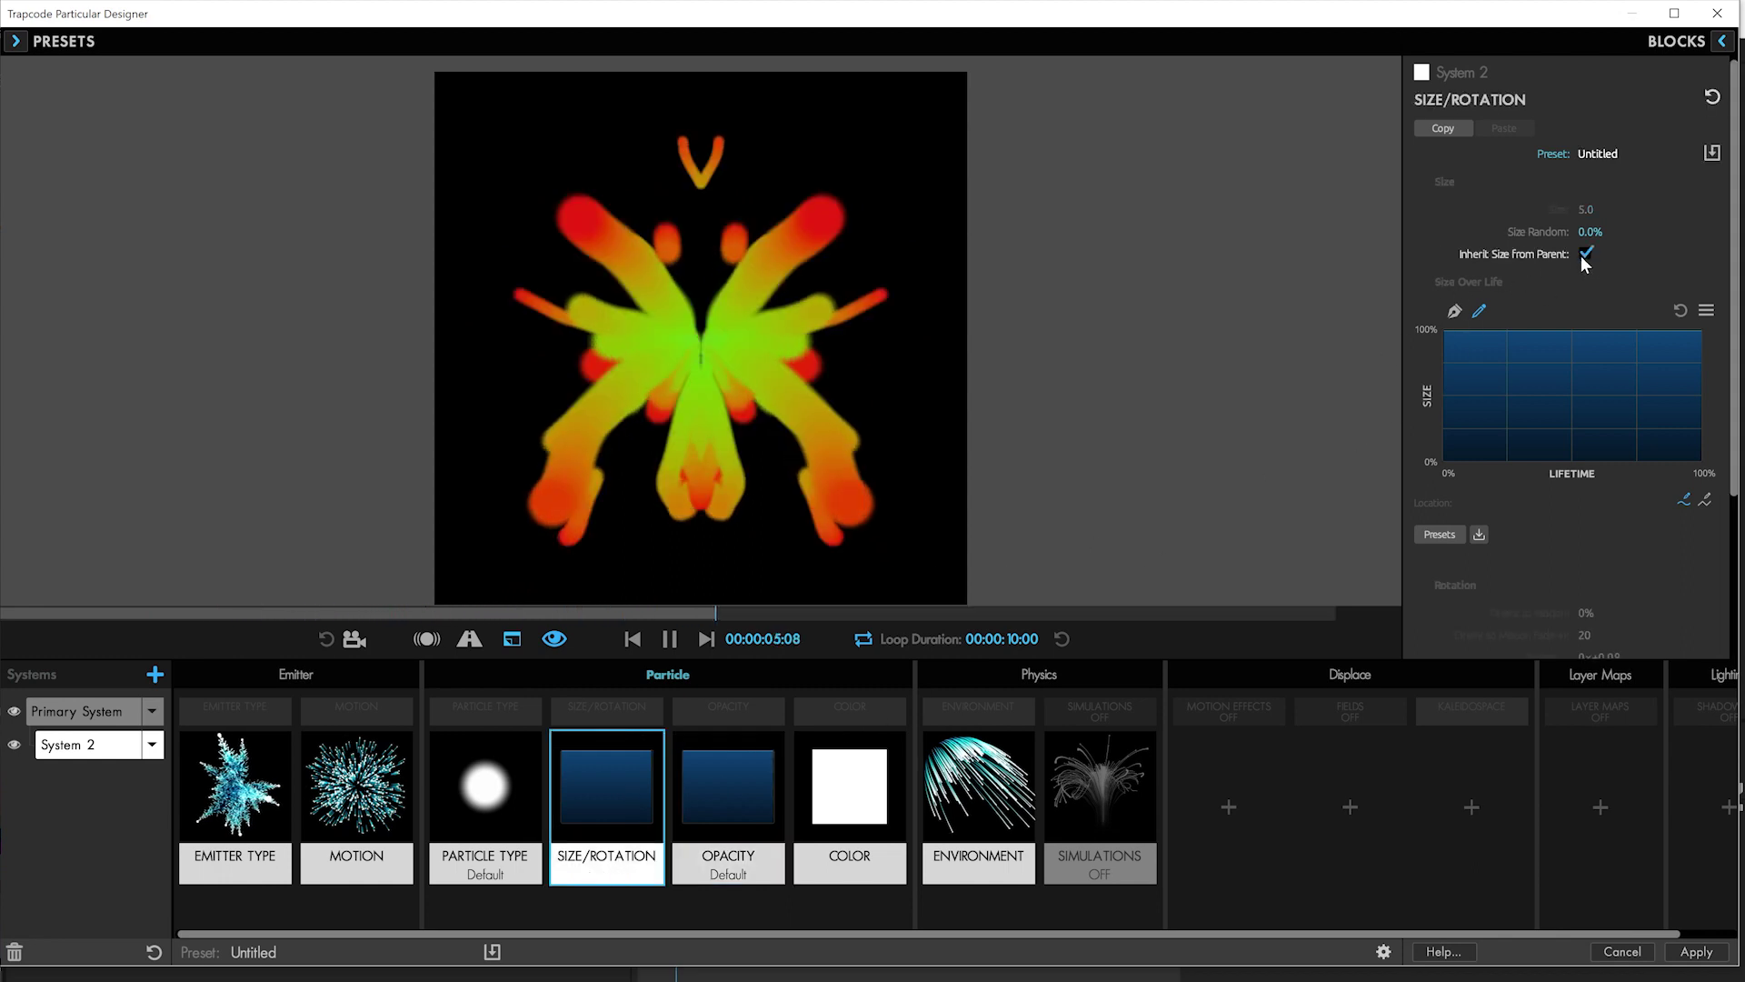
Step: Make the second system inherit opacity from its parent and apply the Linear Slope curve to its opacity over life
left_click(727, 786)
left_click(1584, 254)
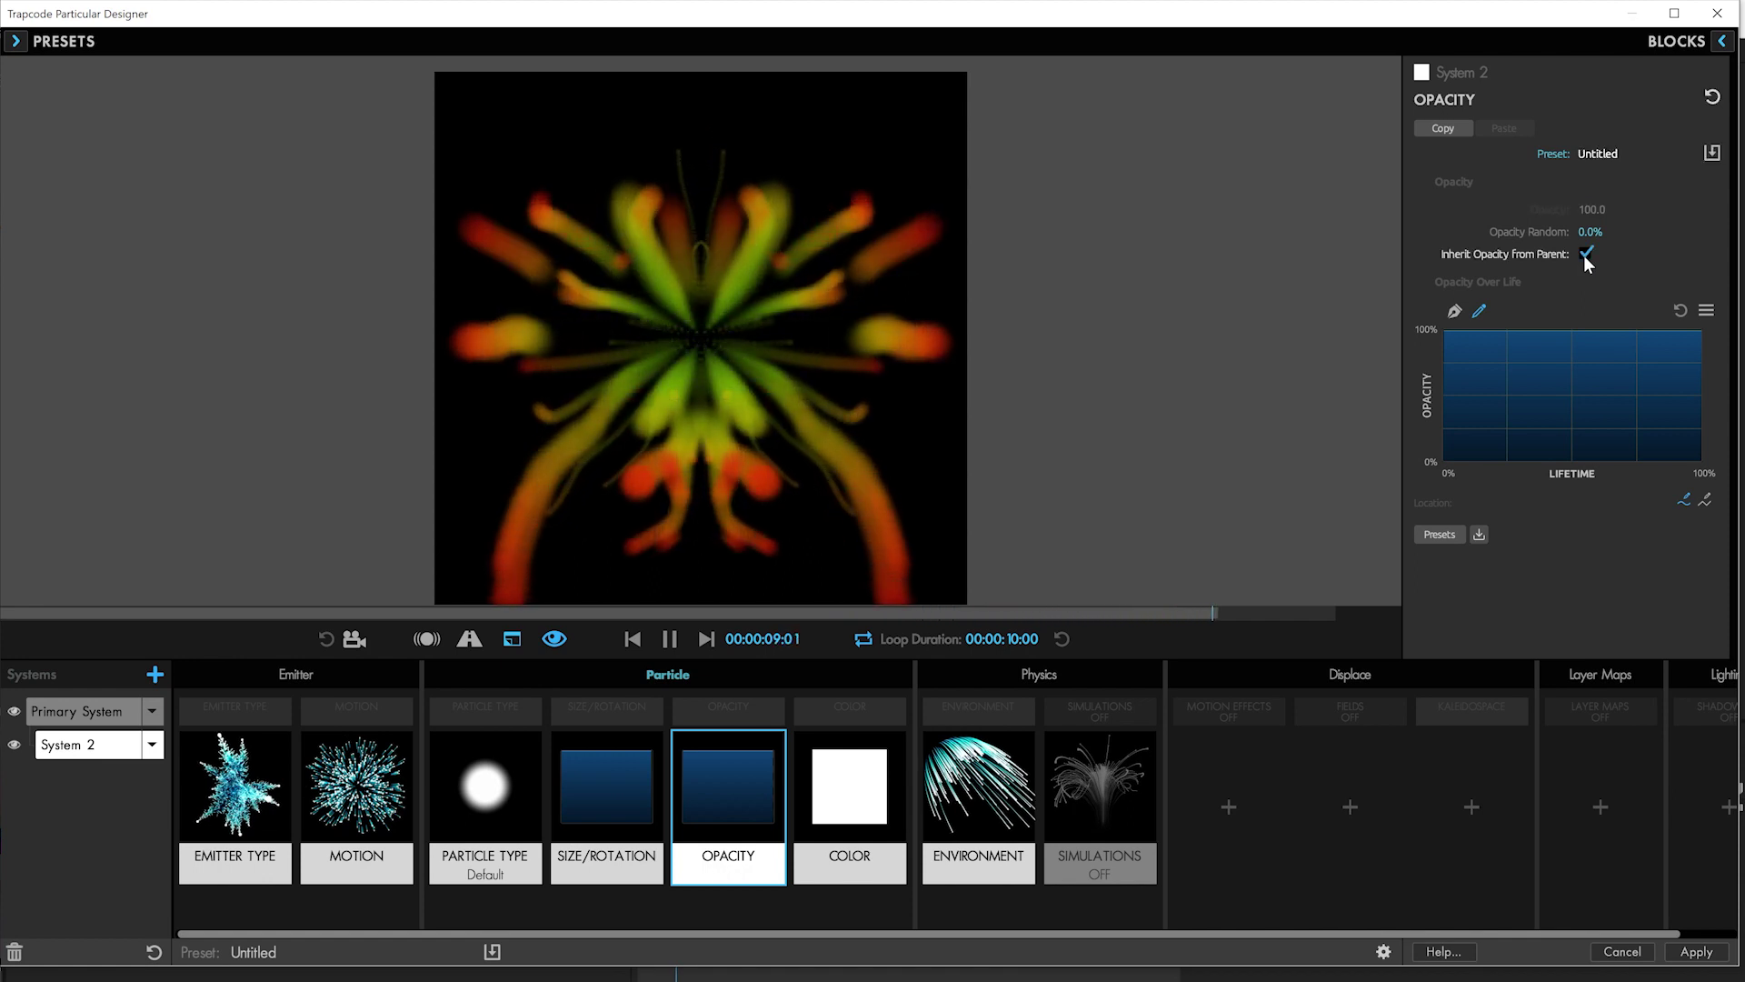
left_click(1440, 533)
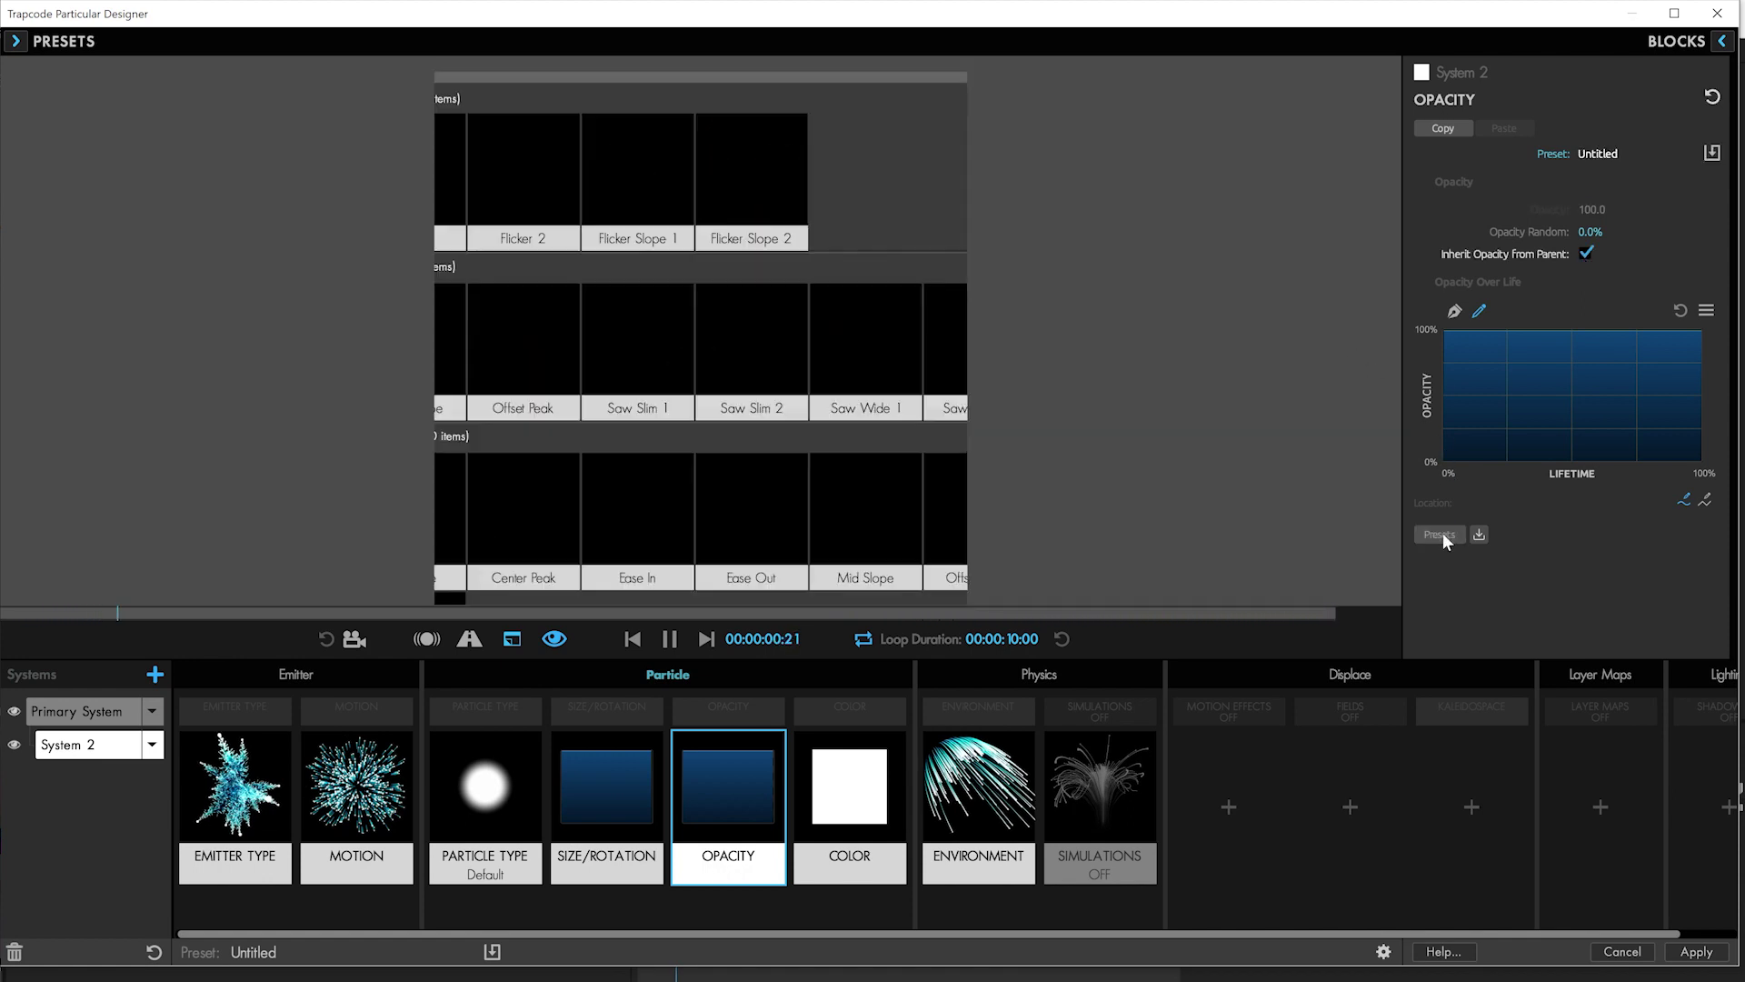
left_click(404, 363)
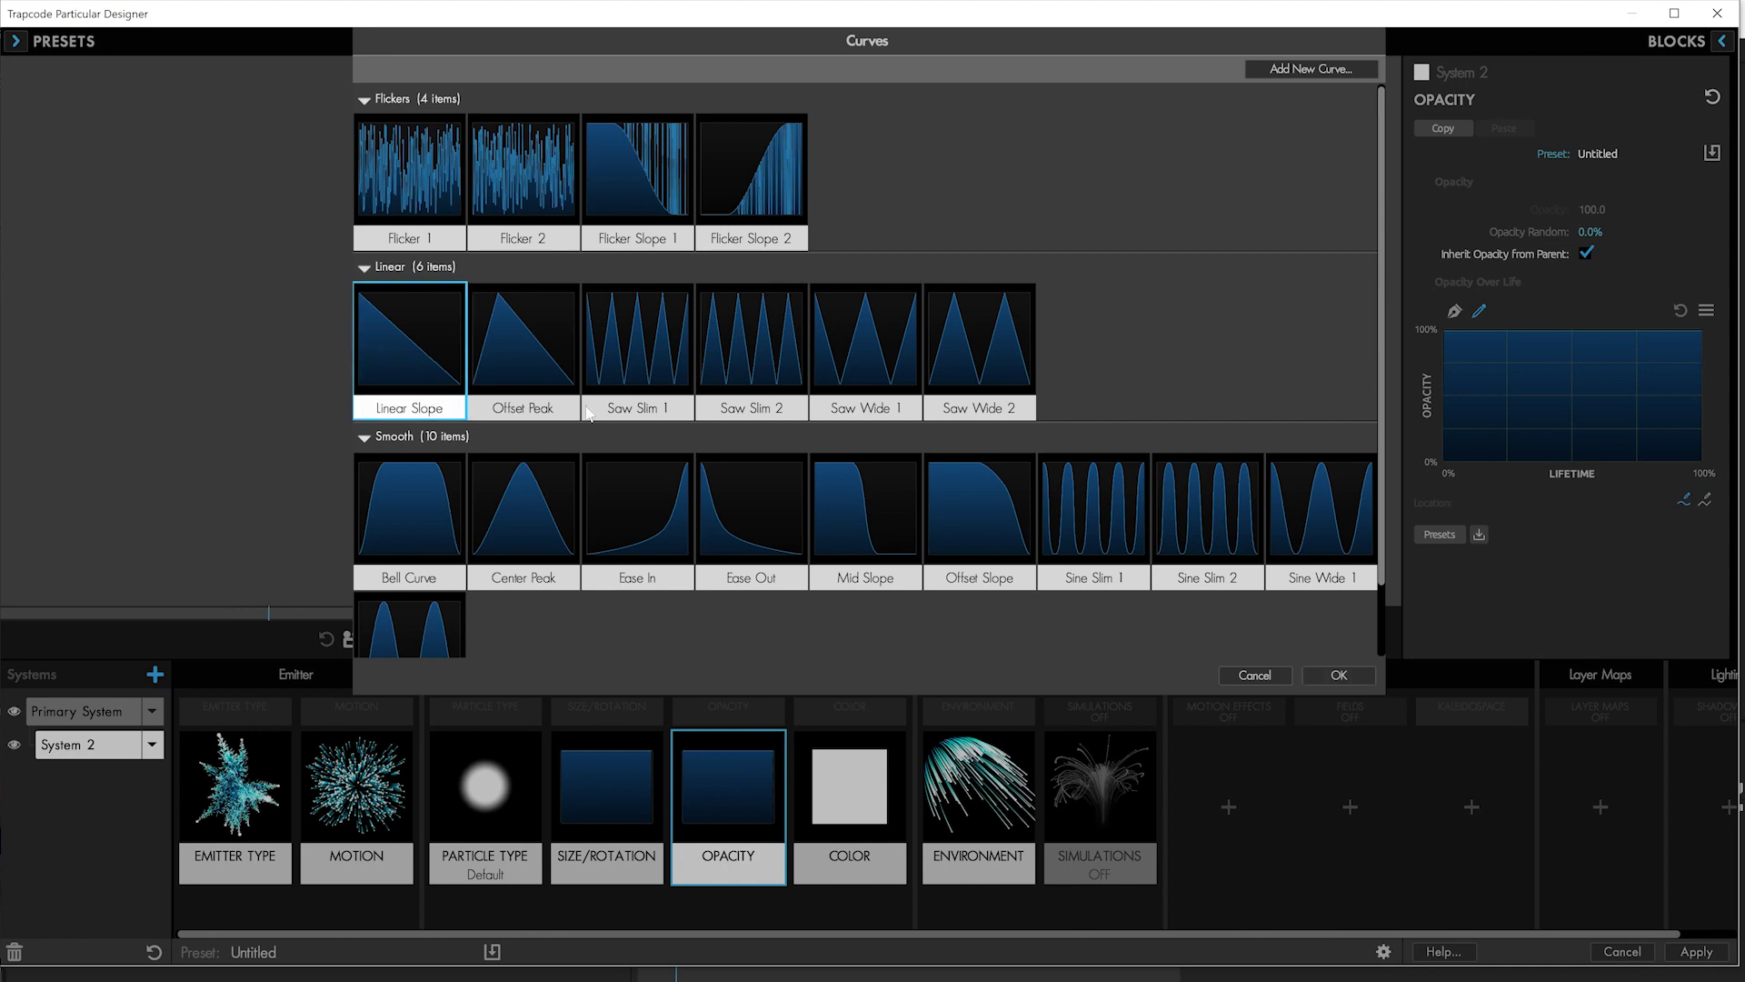
left_click(1320, 676)
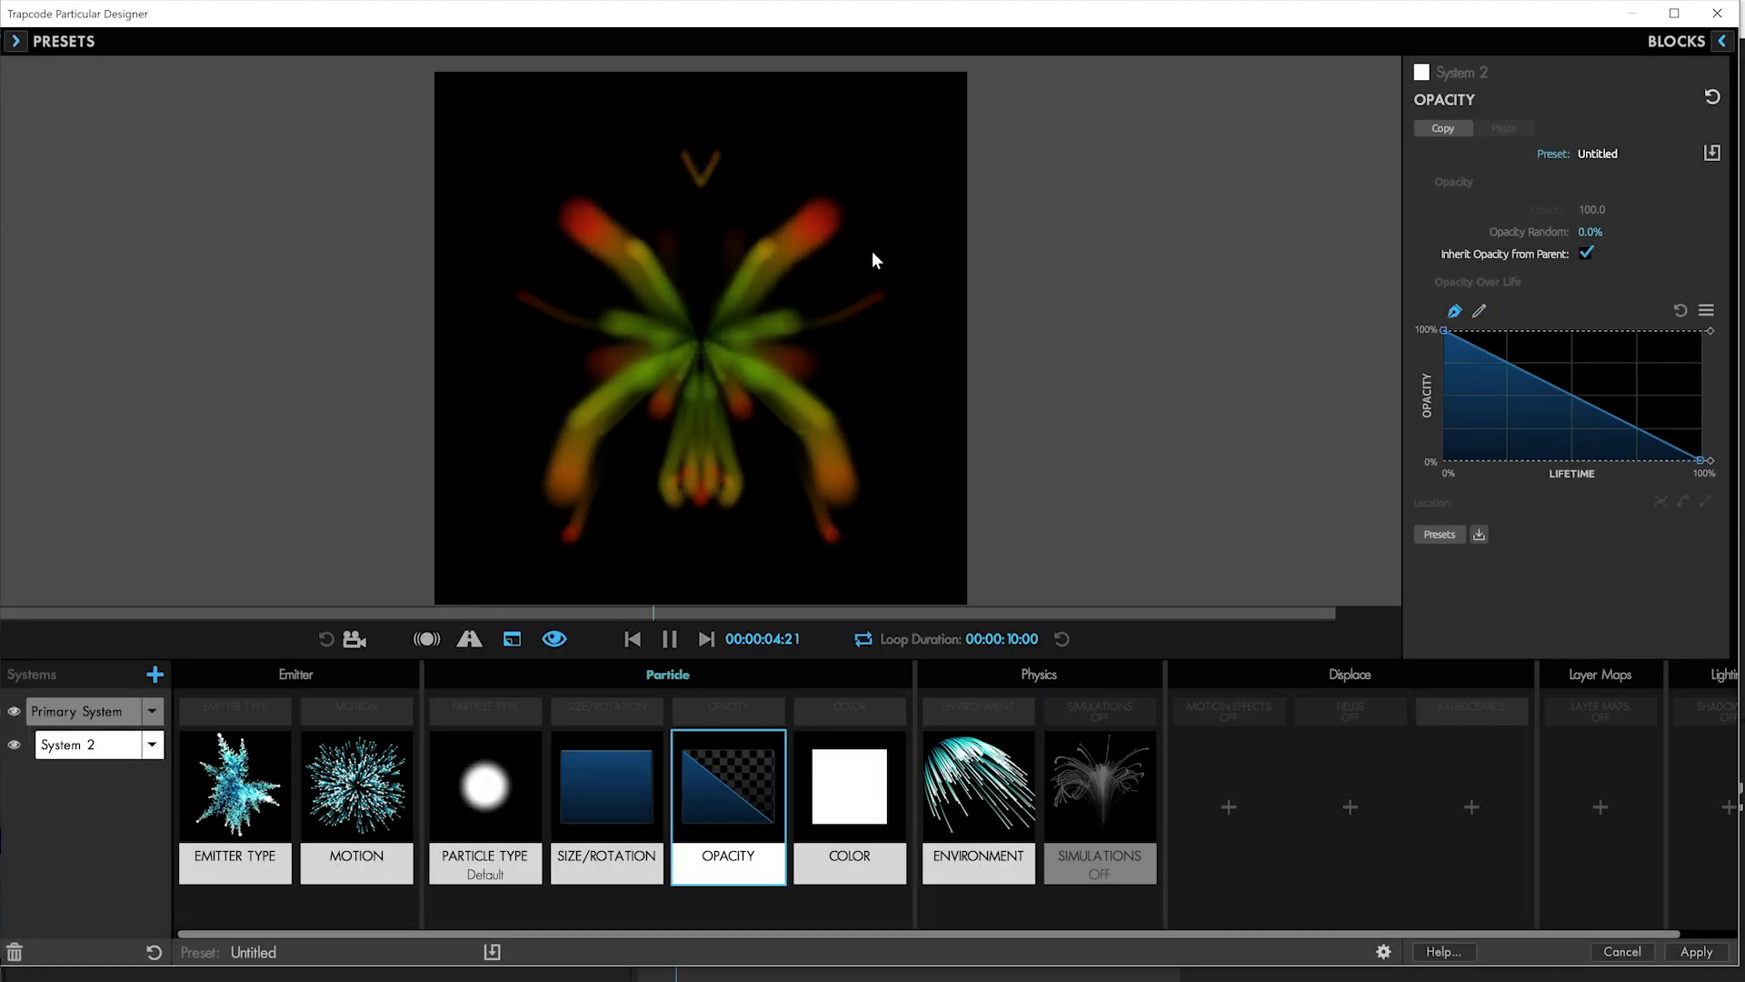
Step: Reshape the primary system's size-over-life curve with a dip at 37%, 37% and an end point at 100%, 0%
mouse_move(618, 800)
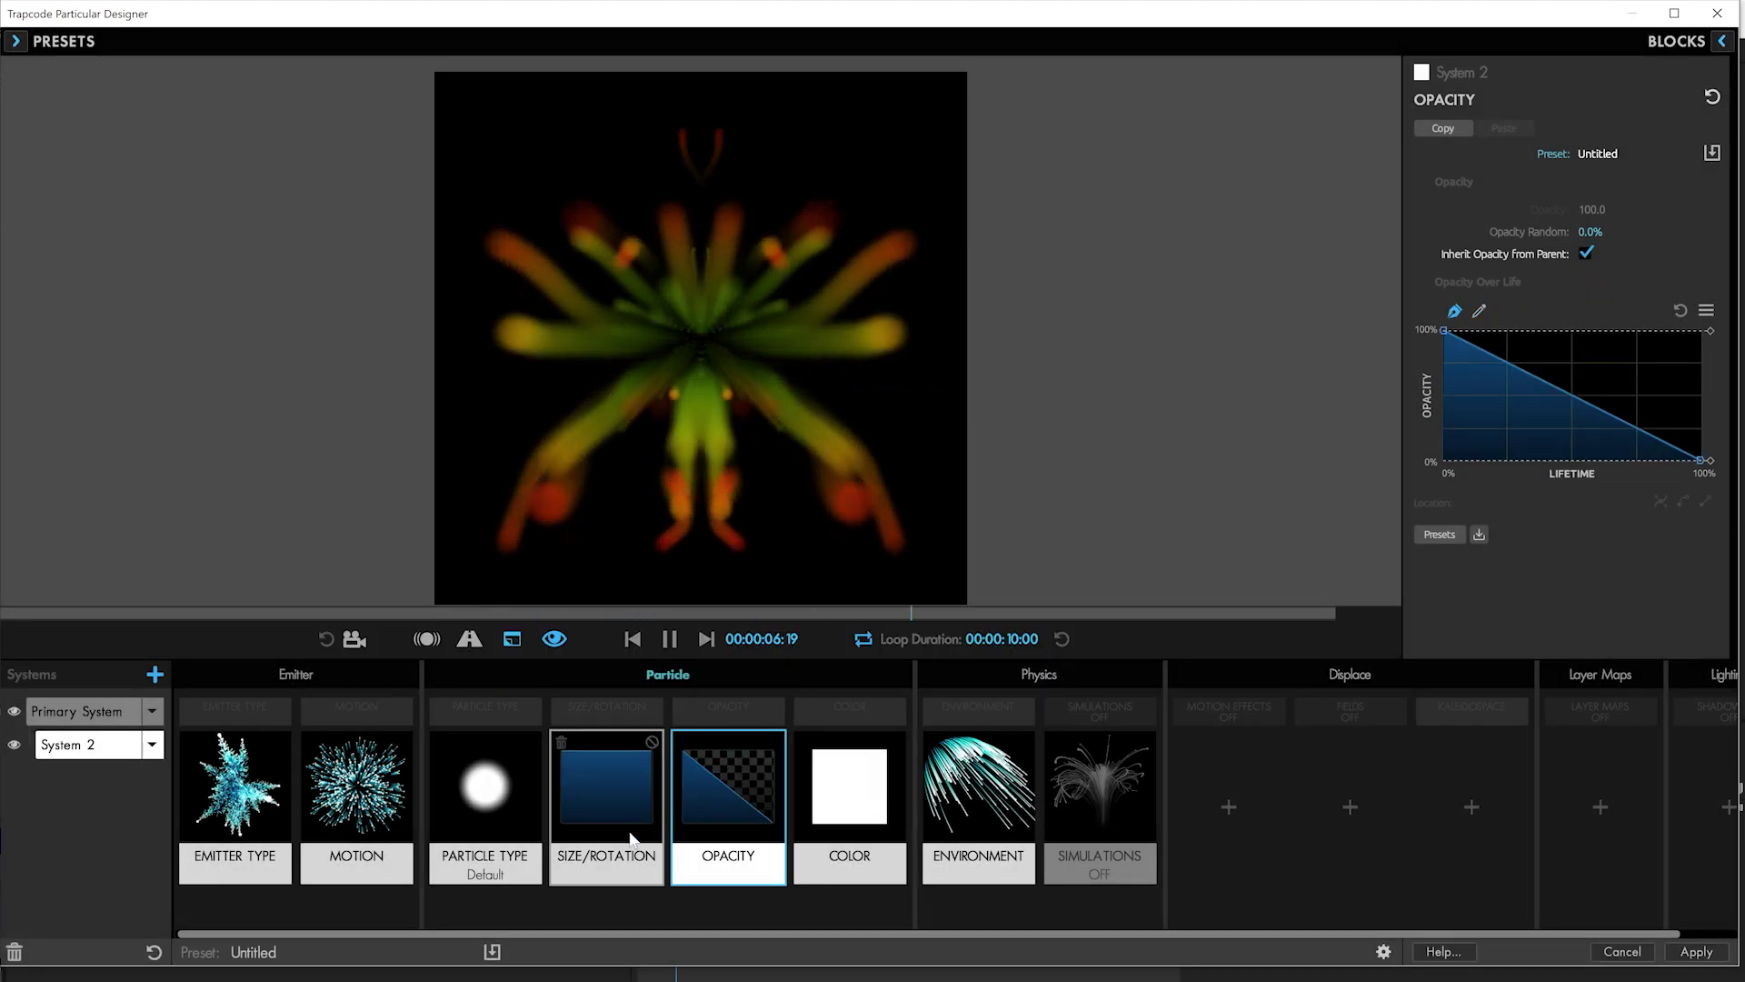
left_click(629, 833)
left_click(94, 712)
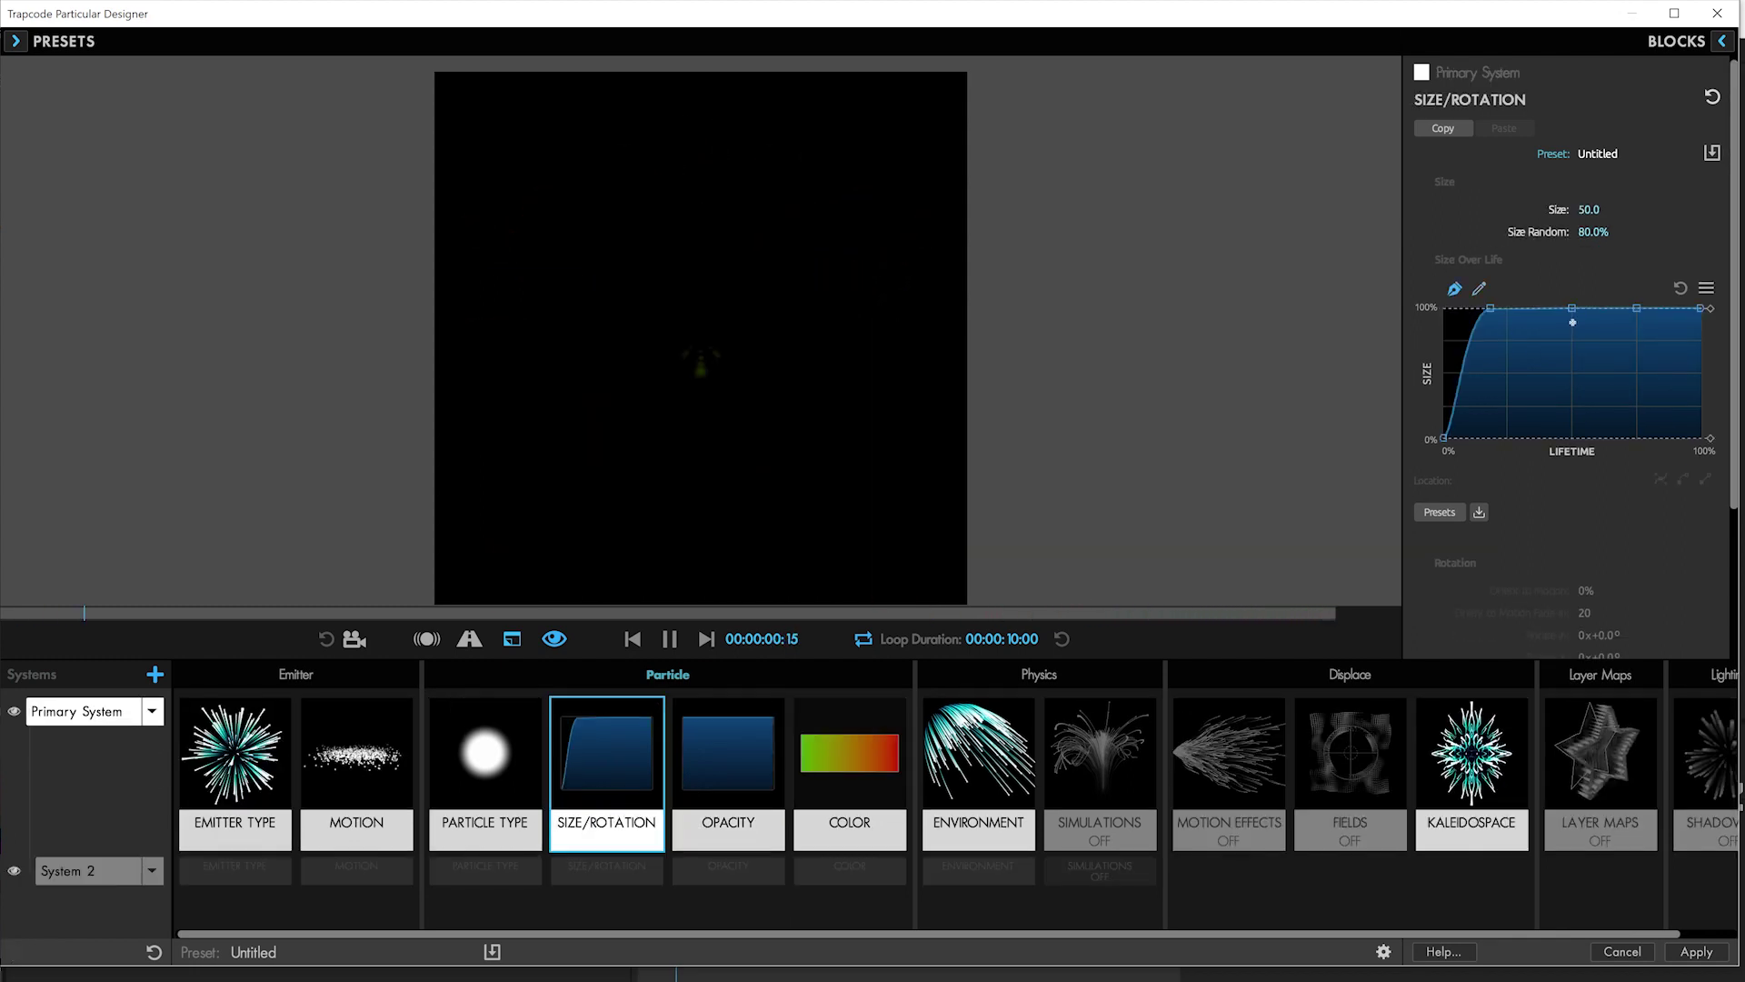
left_click_drag(1571, 308, 1537, 391)
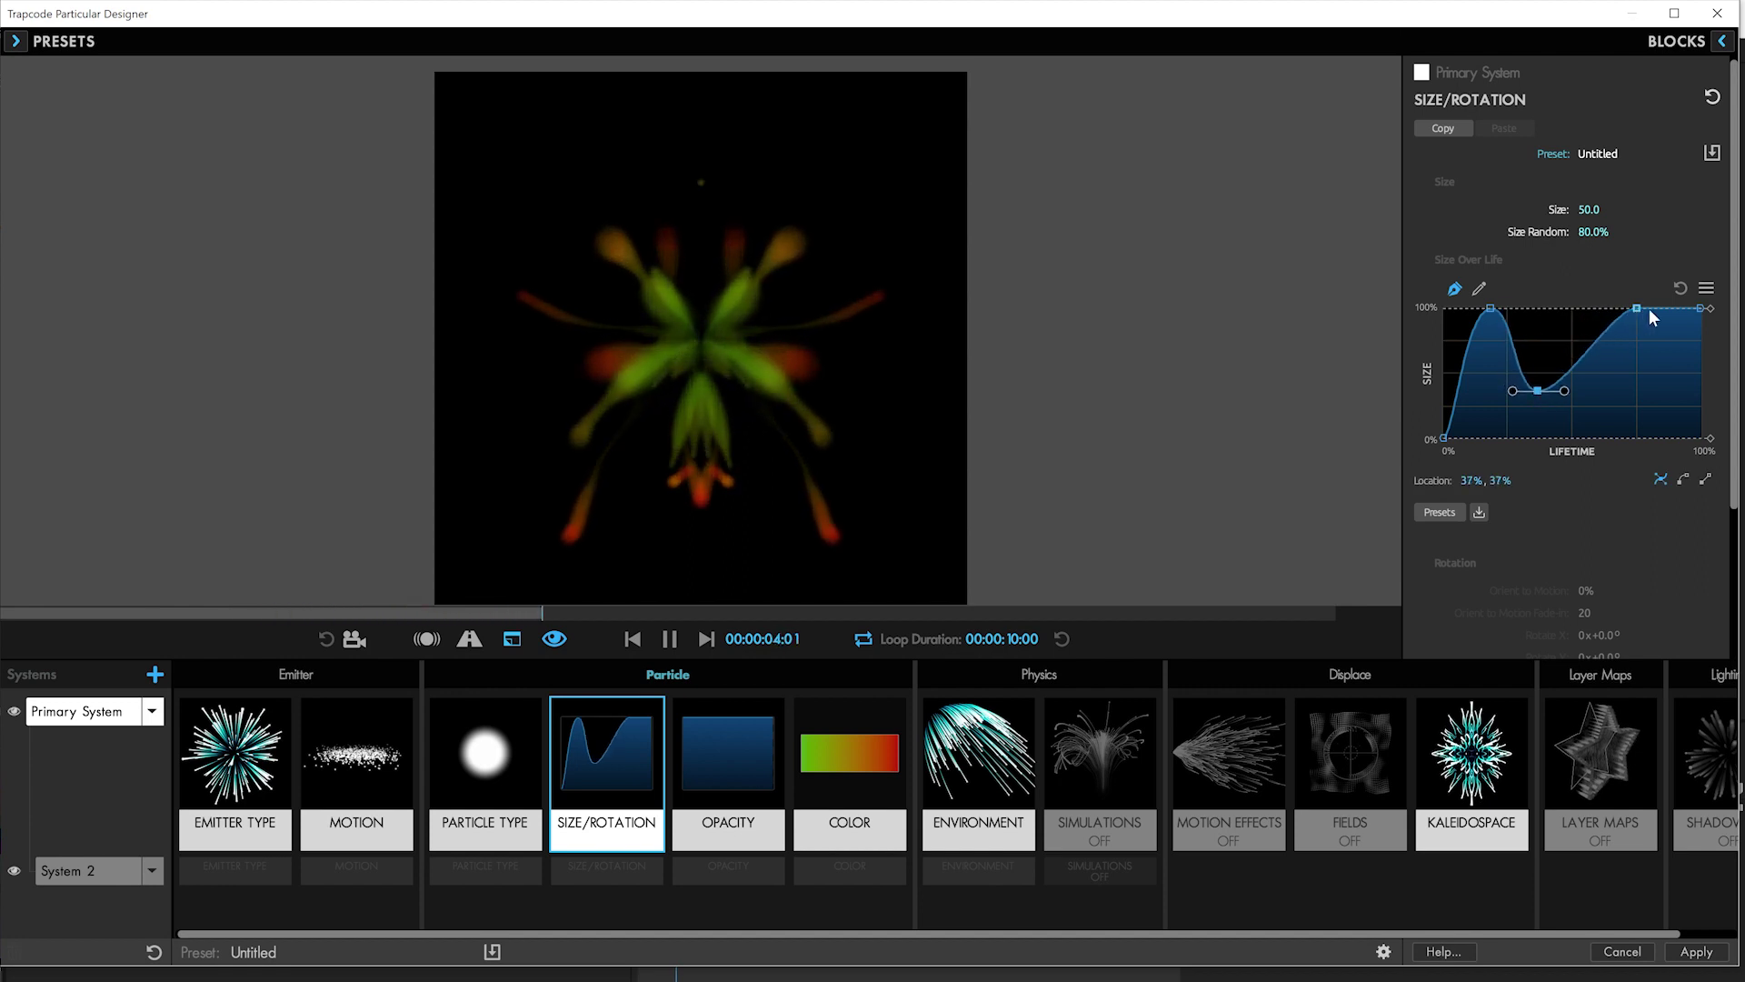
left_click(1699, 309)
left_click_drag(1700, 308, 1700, 438)
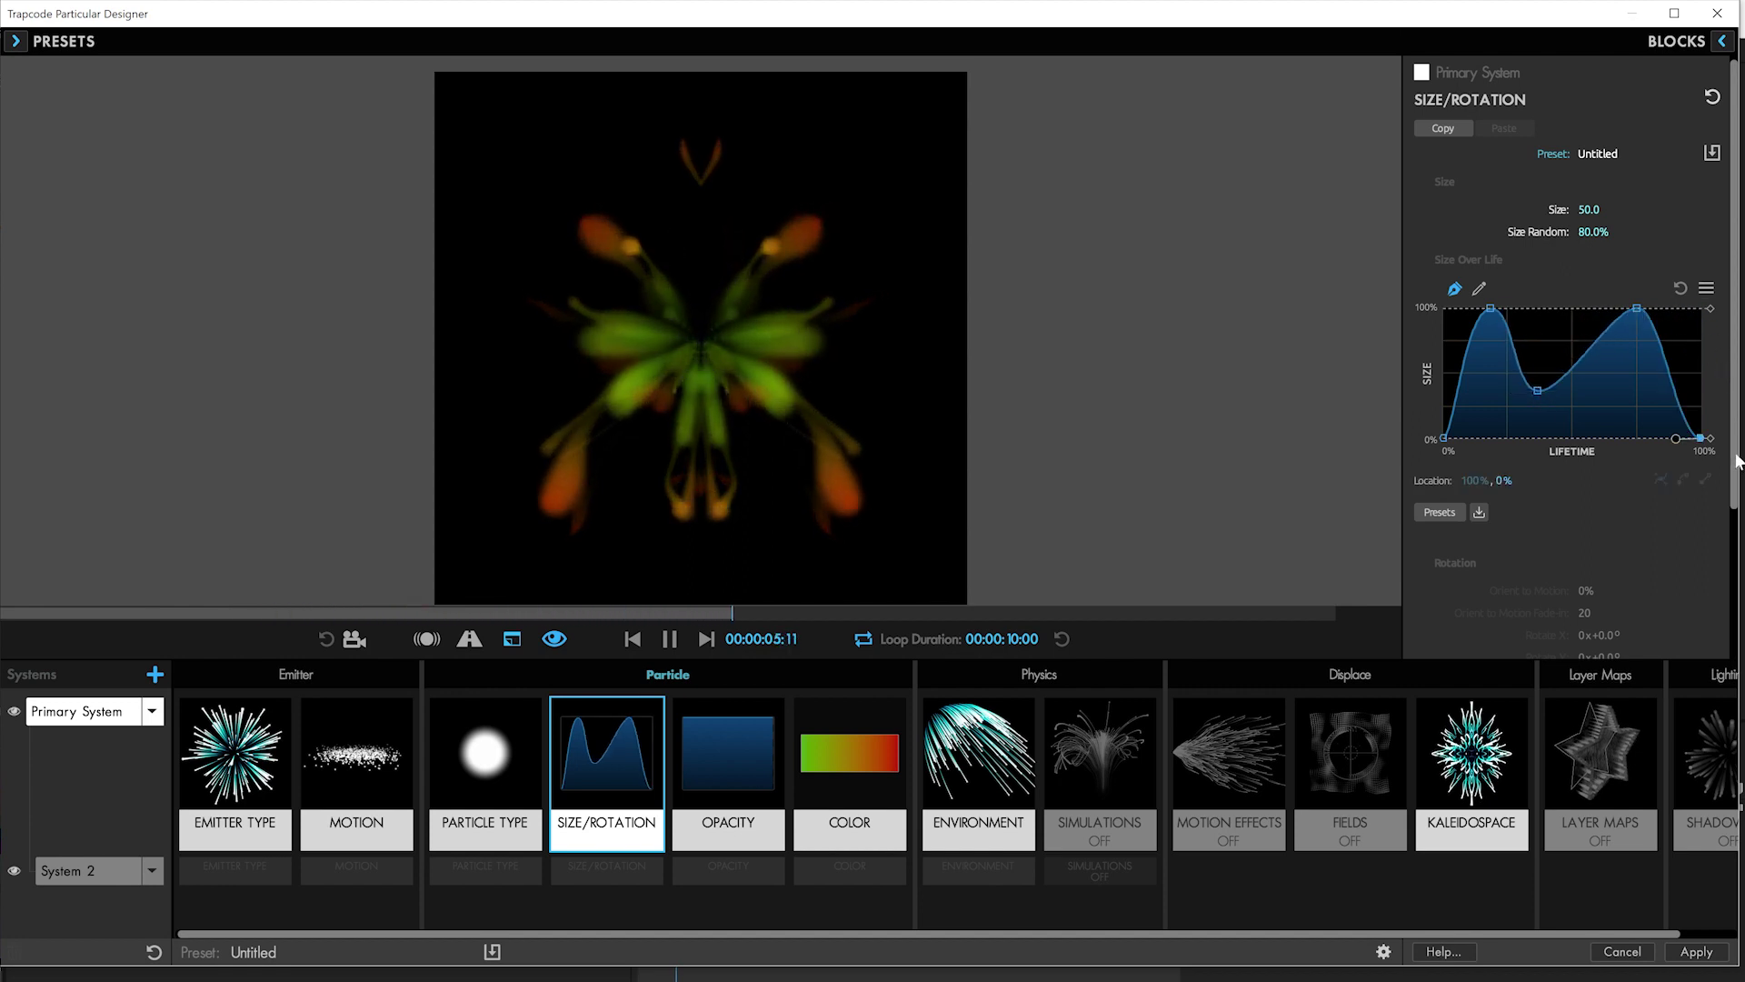
Step: Refine the primary system's size curve by moving the dip to 52%, 32% and the second peak to 82%, 100%
left_click_drag(1637, 308, 1628, 309)
left_click_drag(1537, 391, 1577, 397)
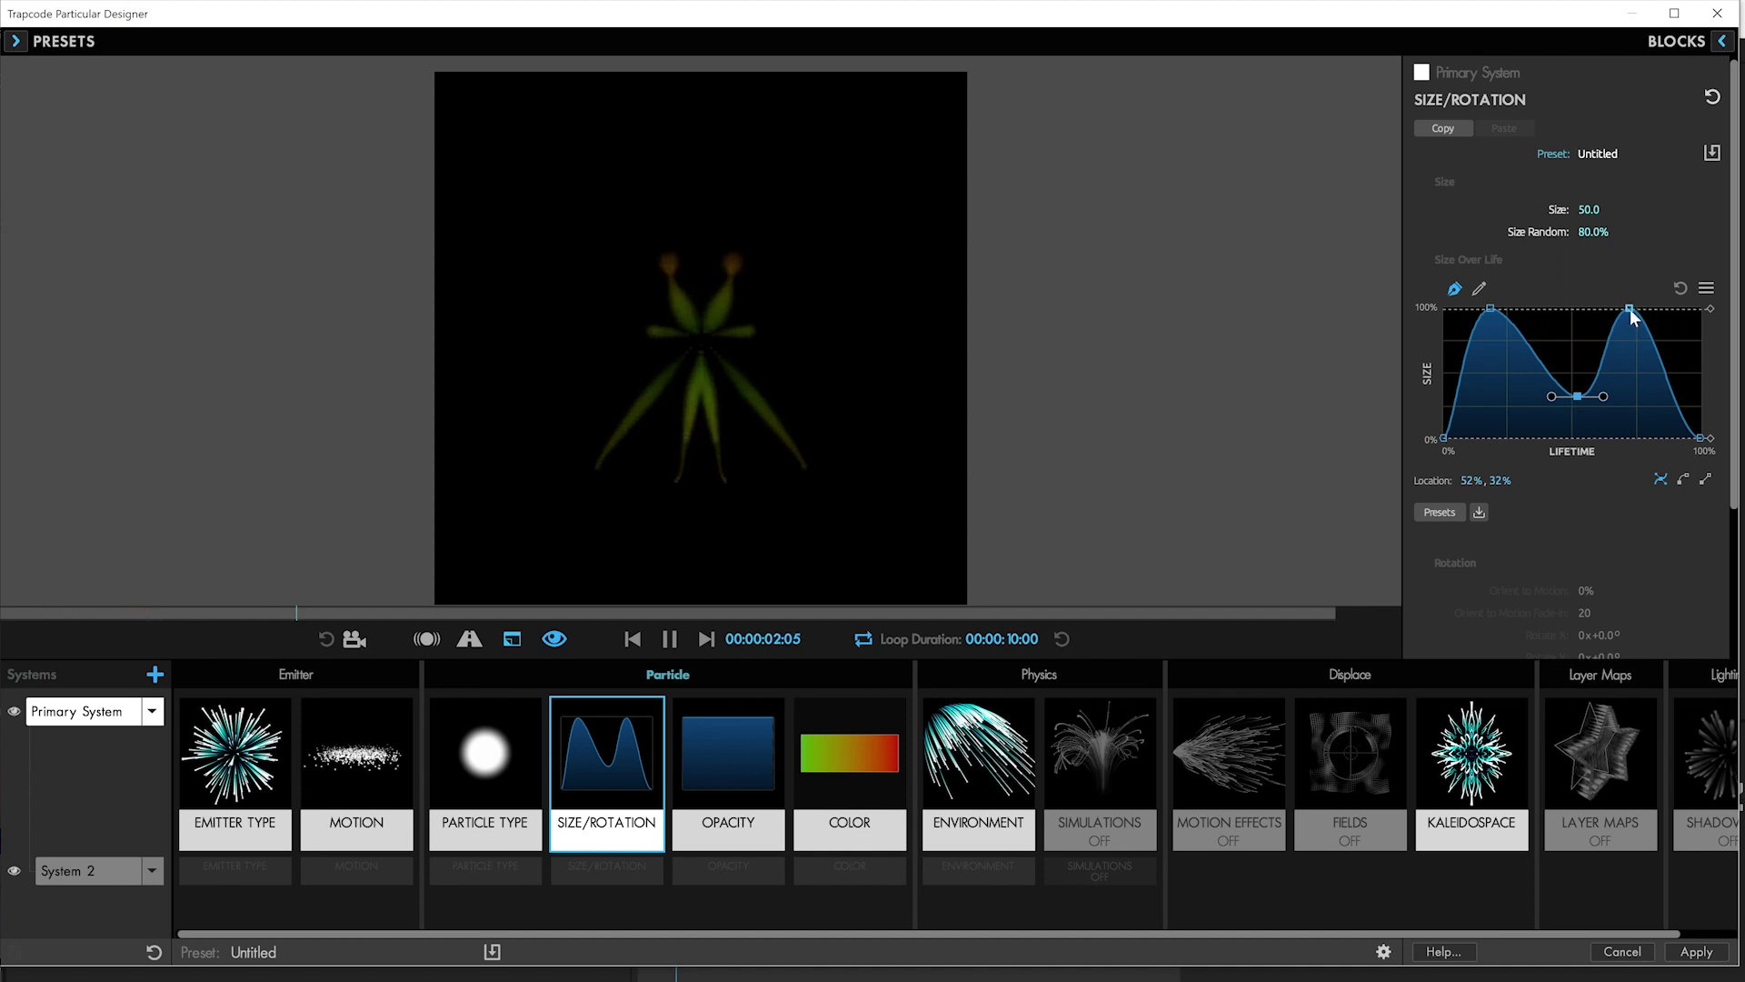
left_click_drag(1628, 308, 1656, 319)
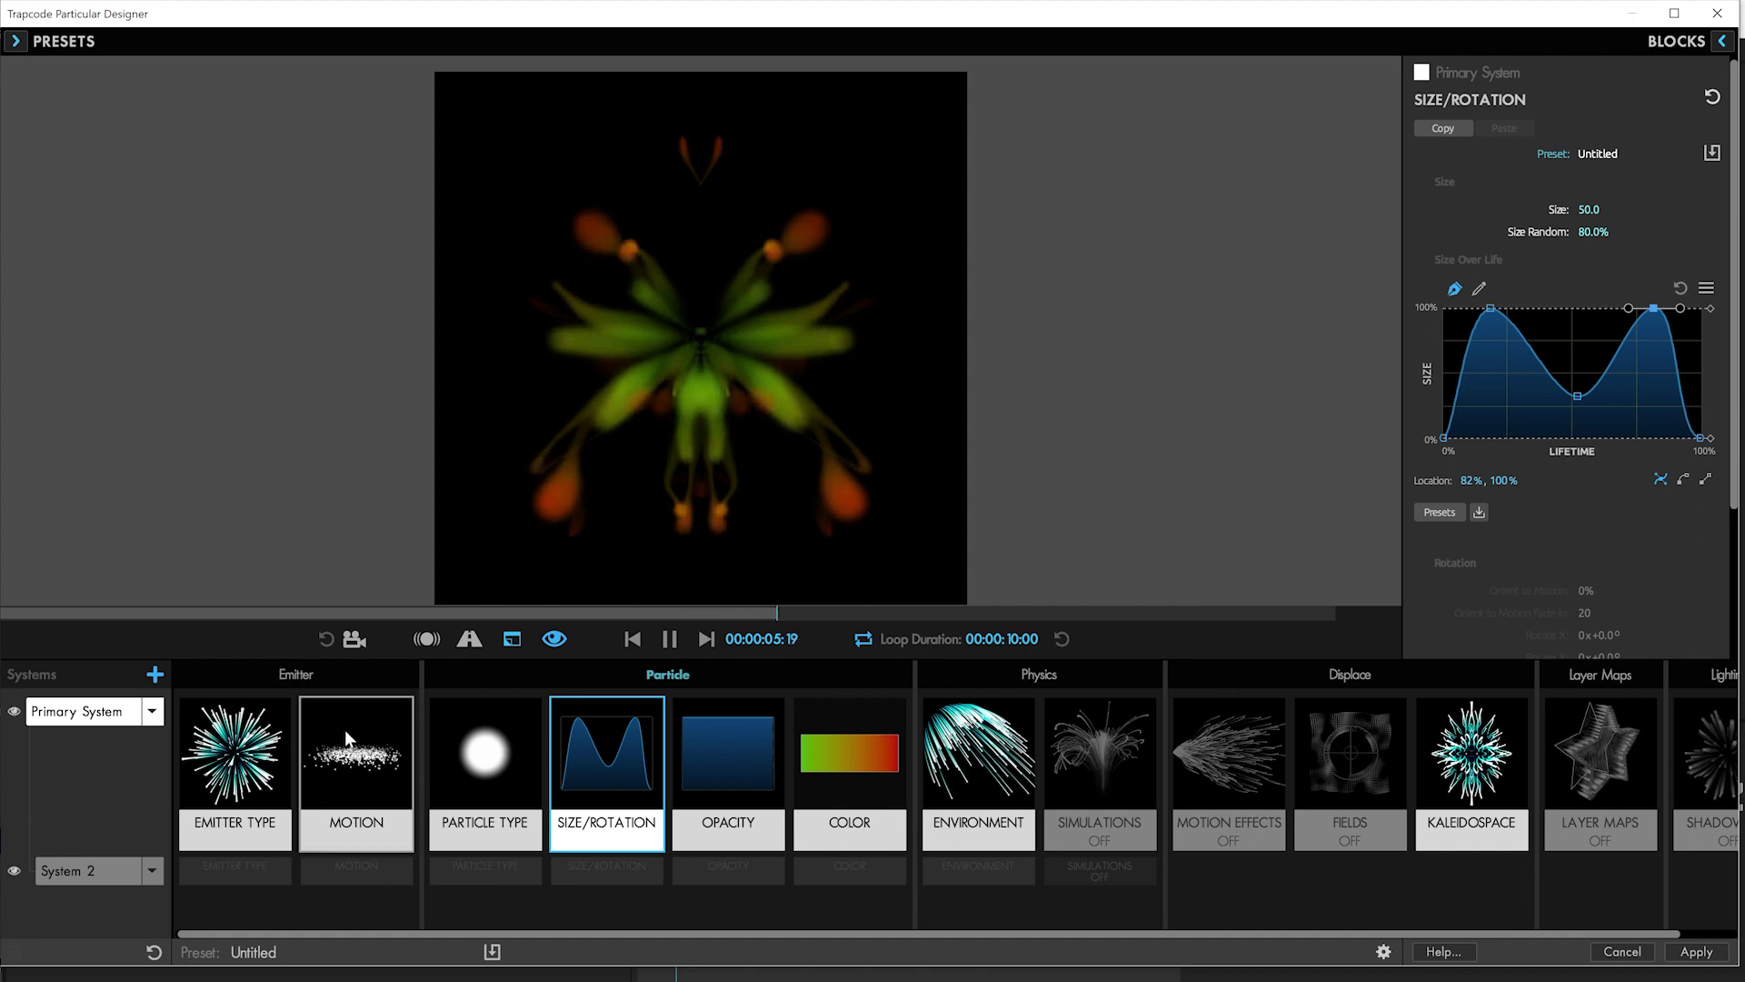
Step: Set the primary system's particle life to 4 seconds
left_click(460, 769)
left_click(1592, 202)
type("4")
key("Return")
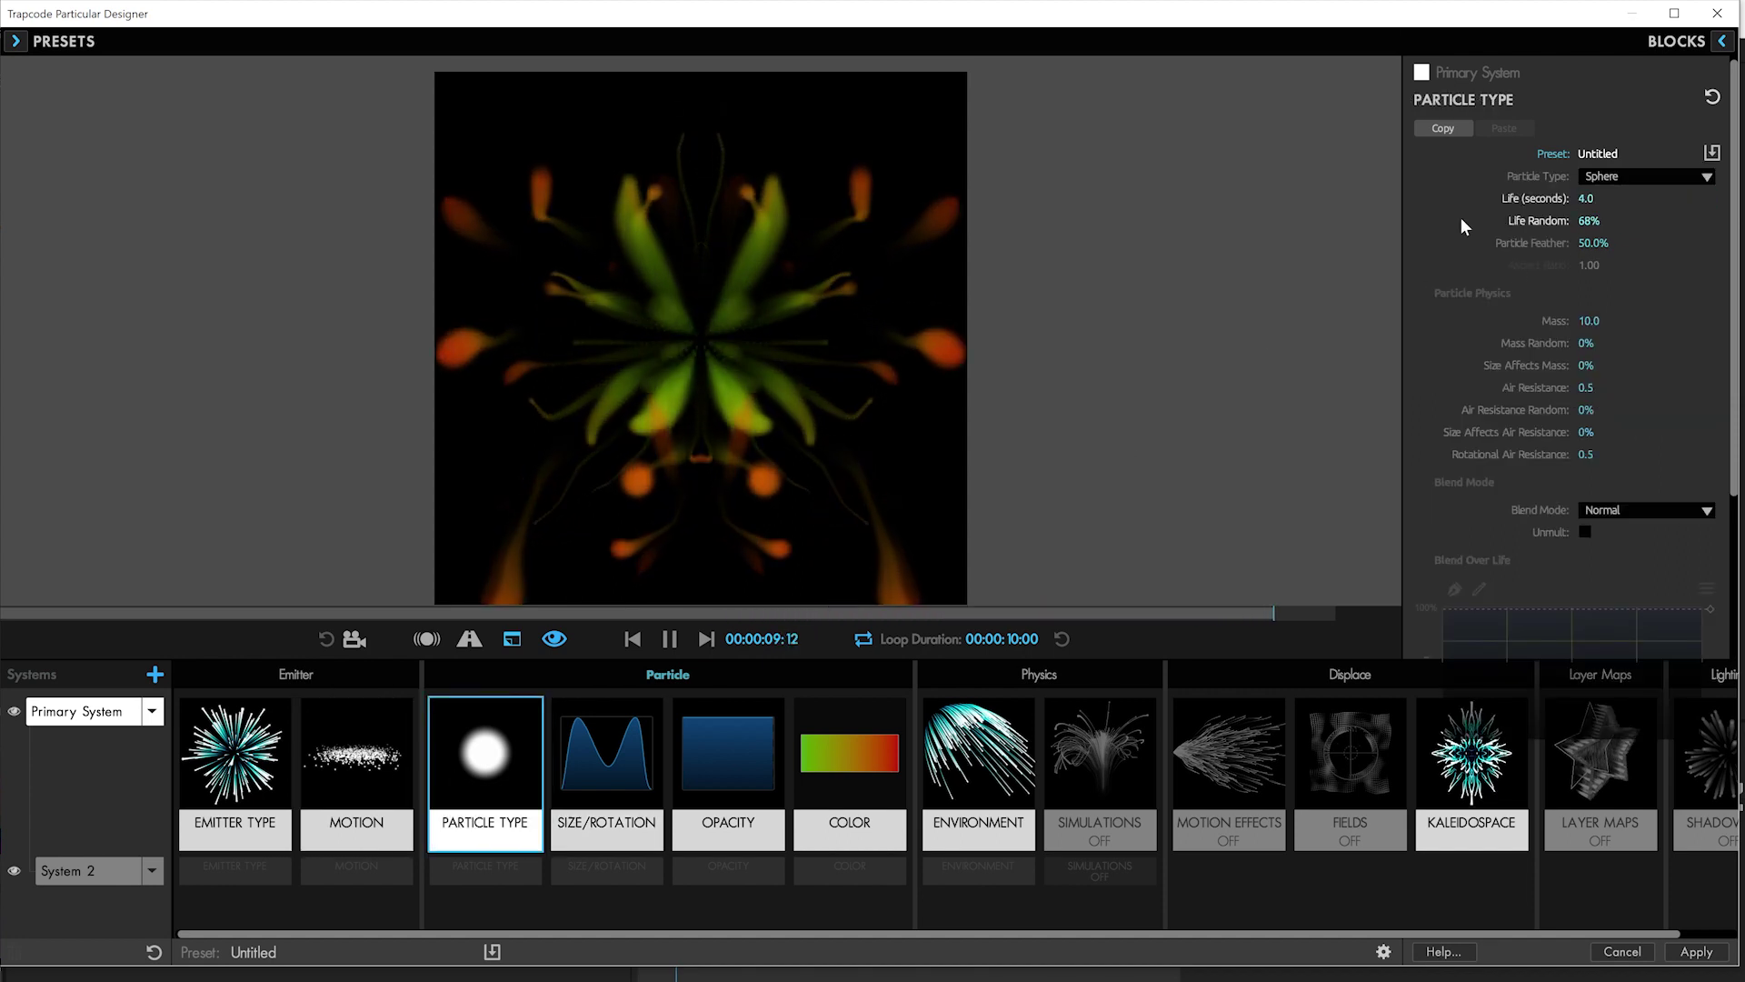
Step: Set the blending mode of the Particular layer to Multiply
left_click(416, 855)
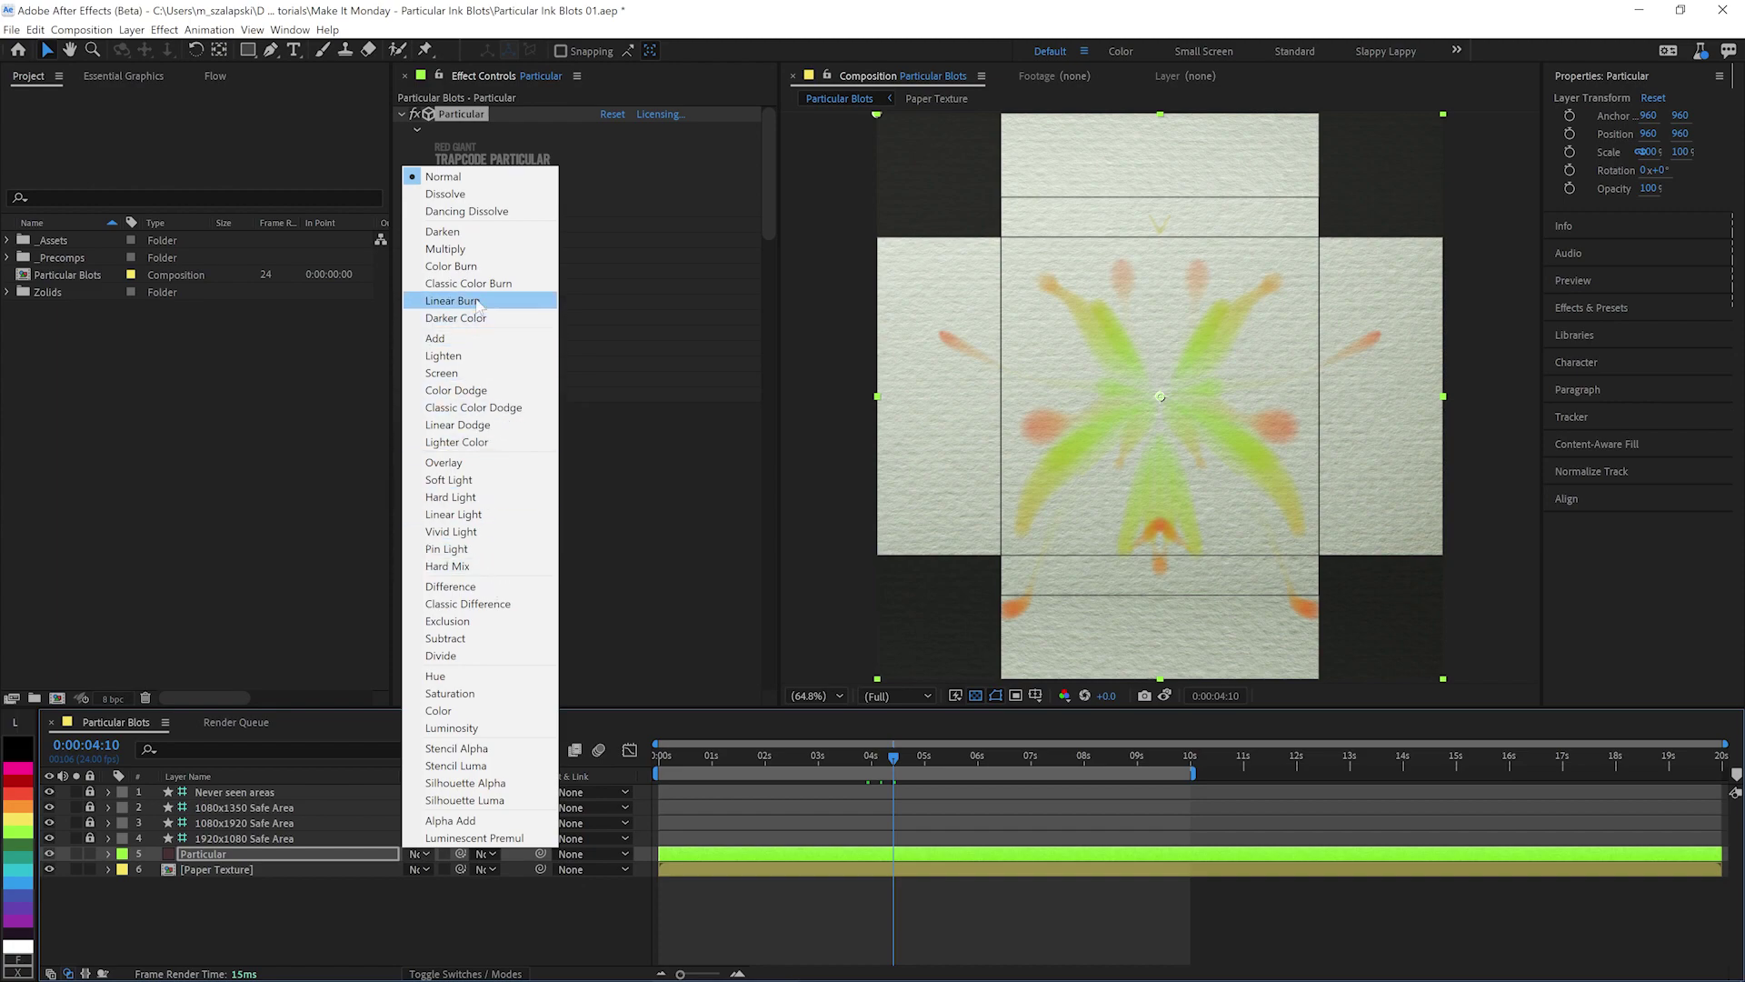
left_click(464, 251)
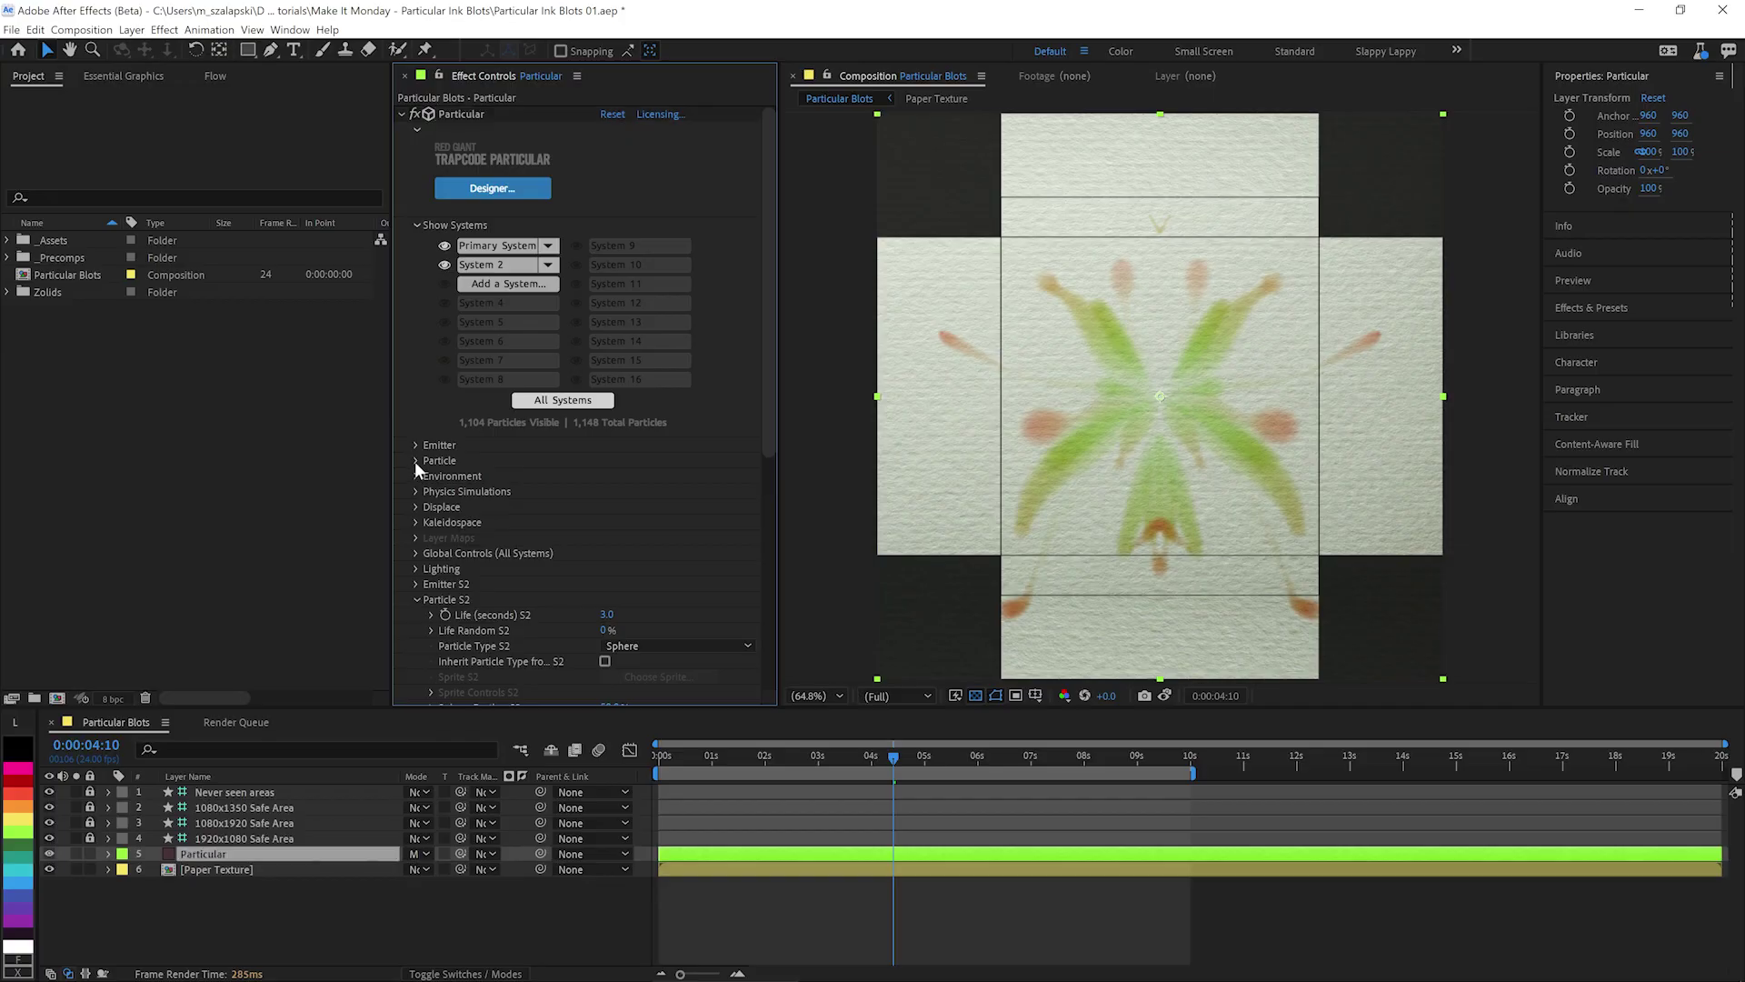
Step: Set the primary system's particle opacity to 20 and hide the primary system
left_click(414, 460)
scroll(414, 461, "down", 3)
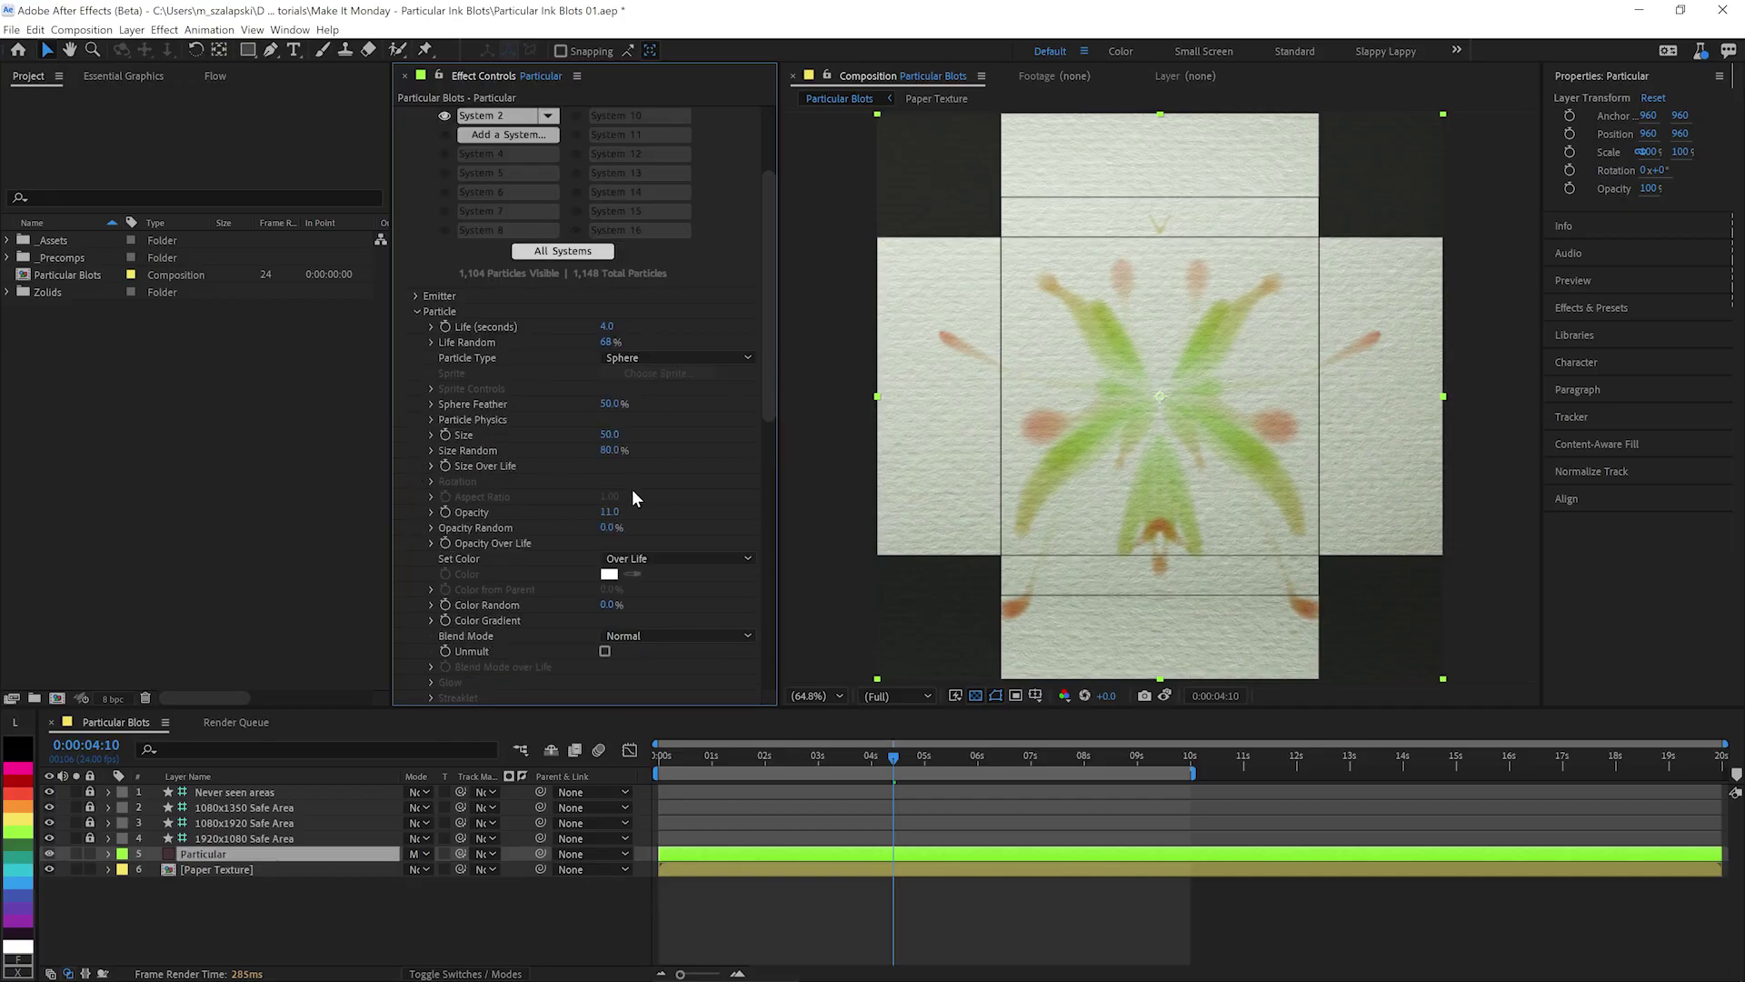
left_click(613, 512)
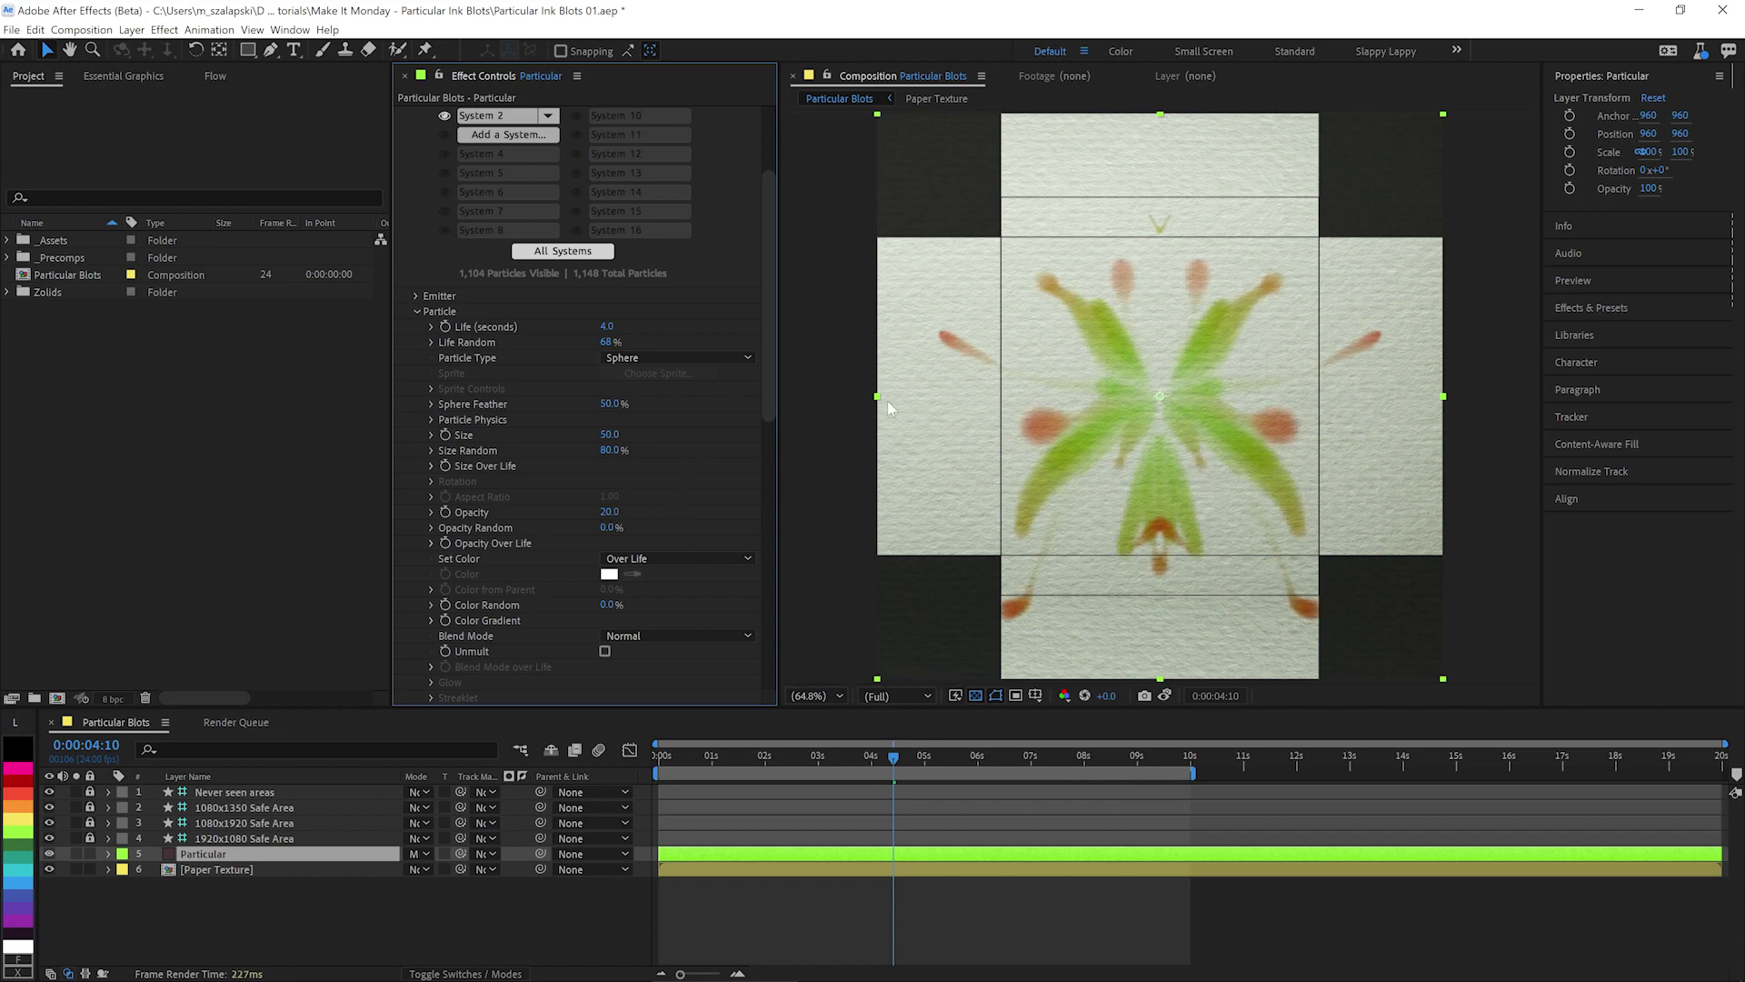
scroll(765, 347, "up", 3)
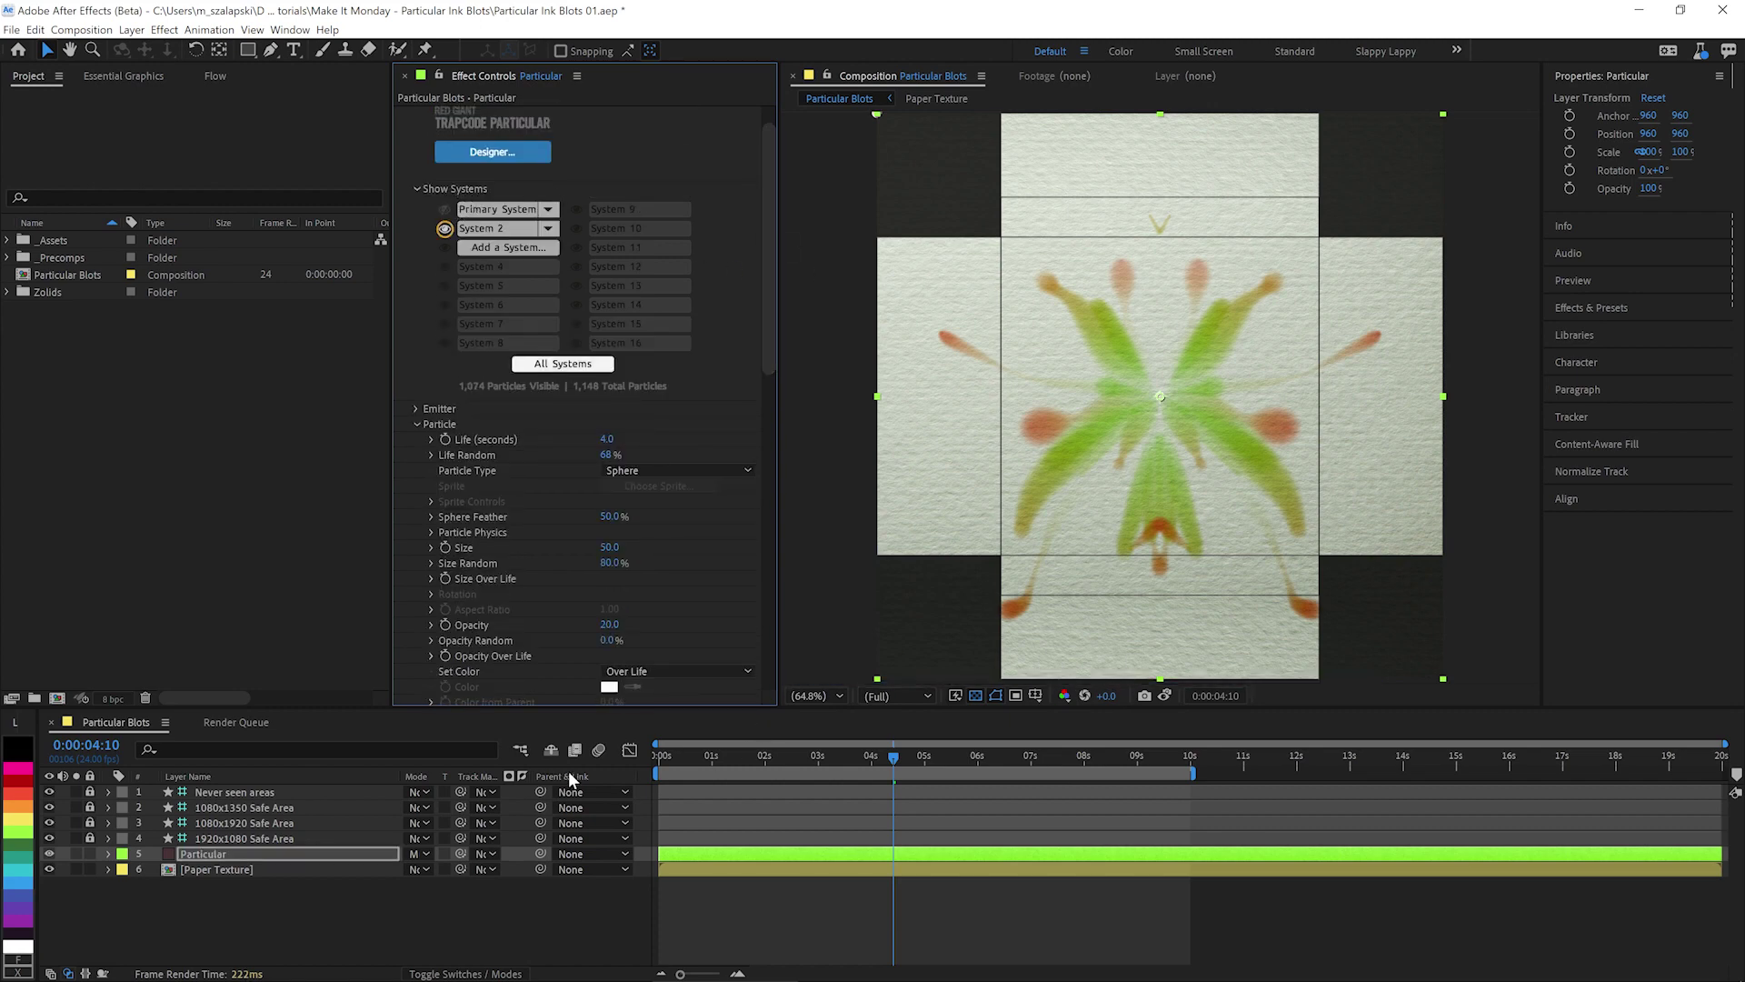
Step: Apply Chromatic Displacement to the Particular layer, with Spread Chroma at 0 and the Paper Texture layer as its displacement layer
left_click(825, 696)
left_click(847, 565)
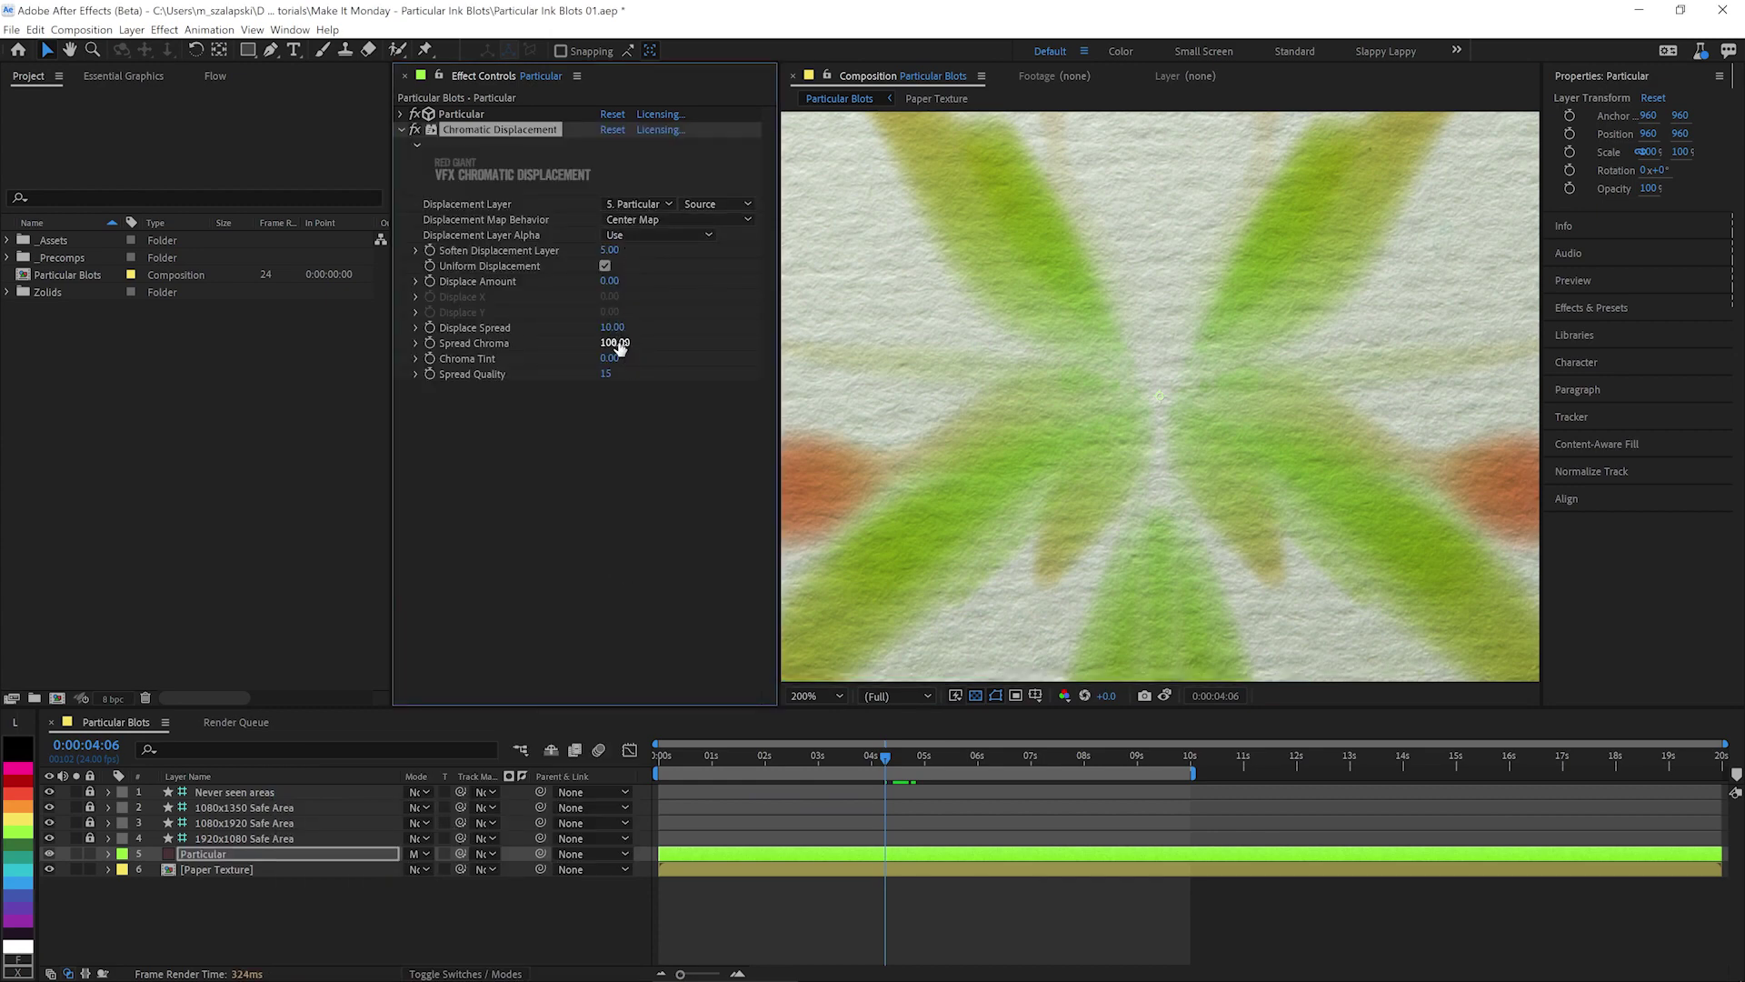
left_click_drag(619, 348, 480, 348)
left_click(639, 205)
left_click(662, 329)
Step: Set the Chromatic Displacement's Soften Displacement Layer to 2 and its Displace Amount to 20
left_click(610, 251)
type("2")
left_click(614, 280)
type("20")
key("Return")
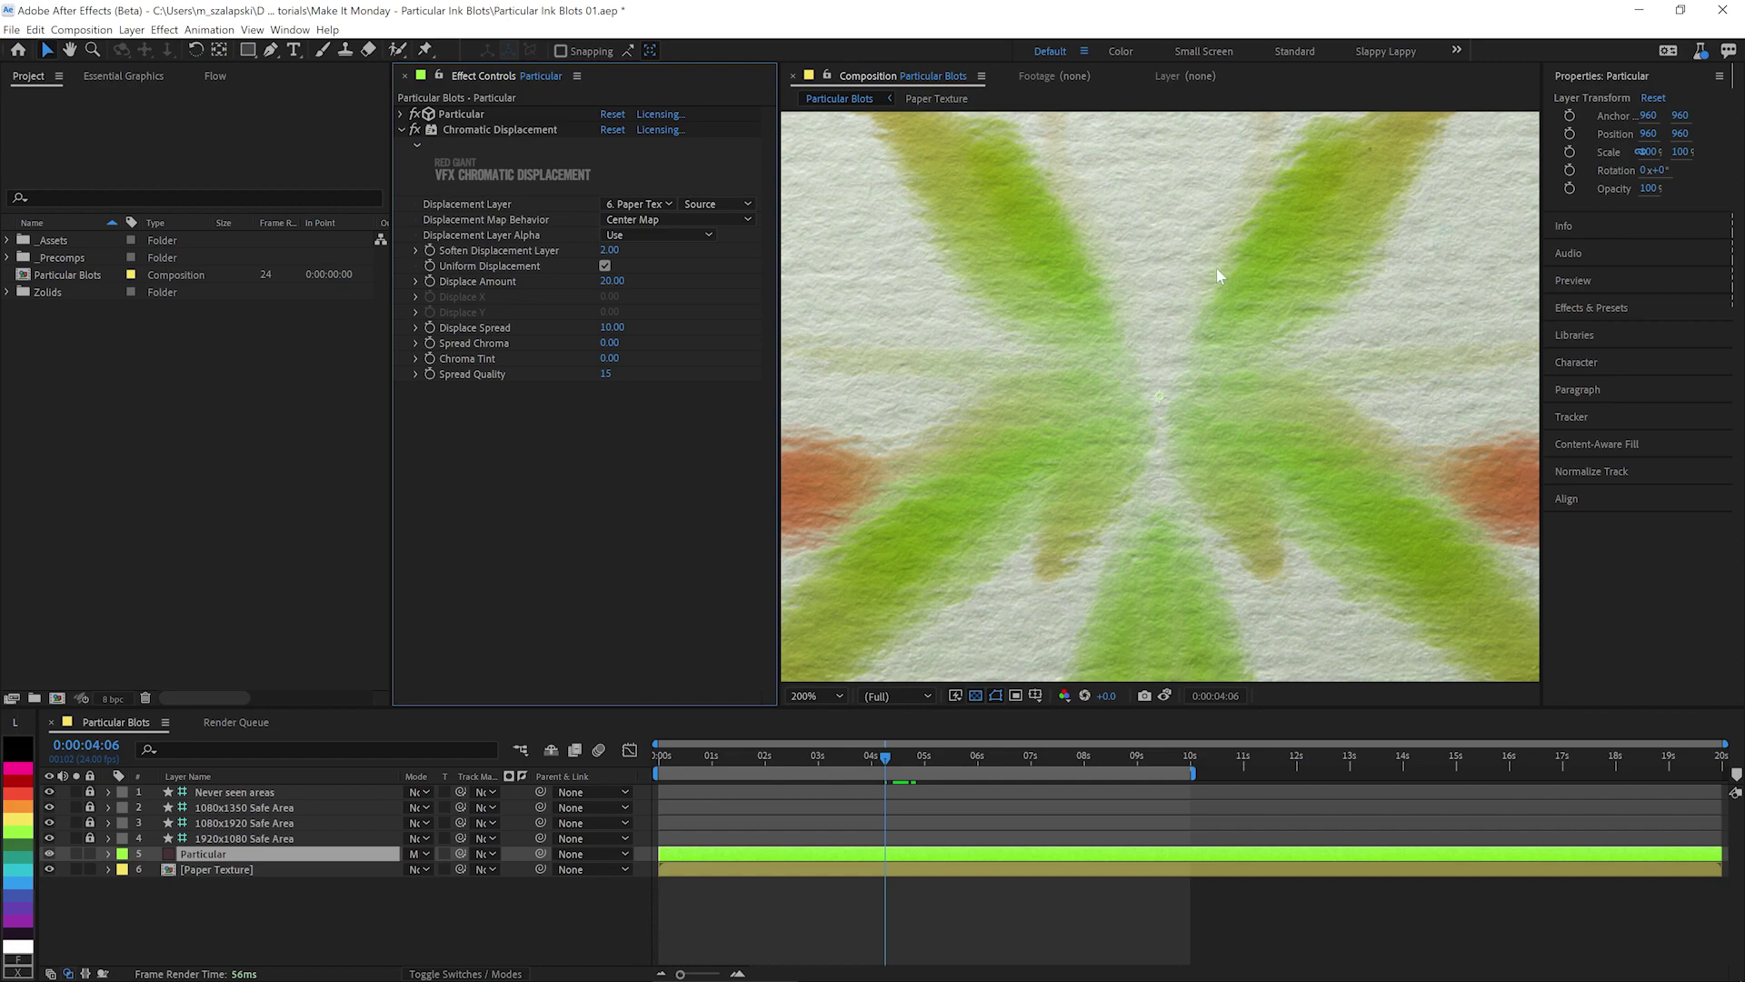